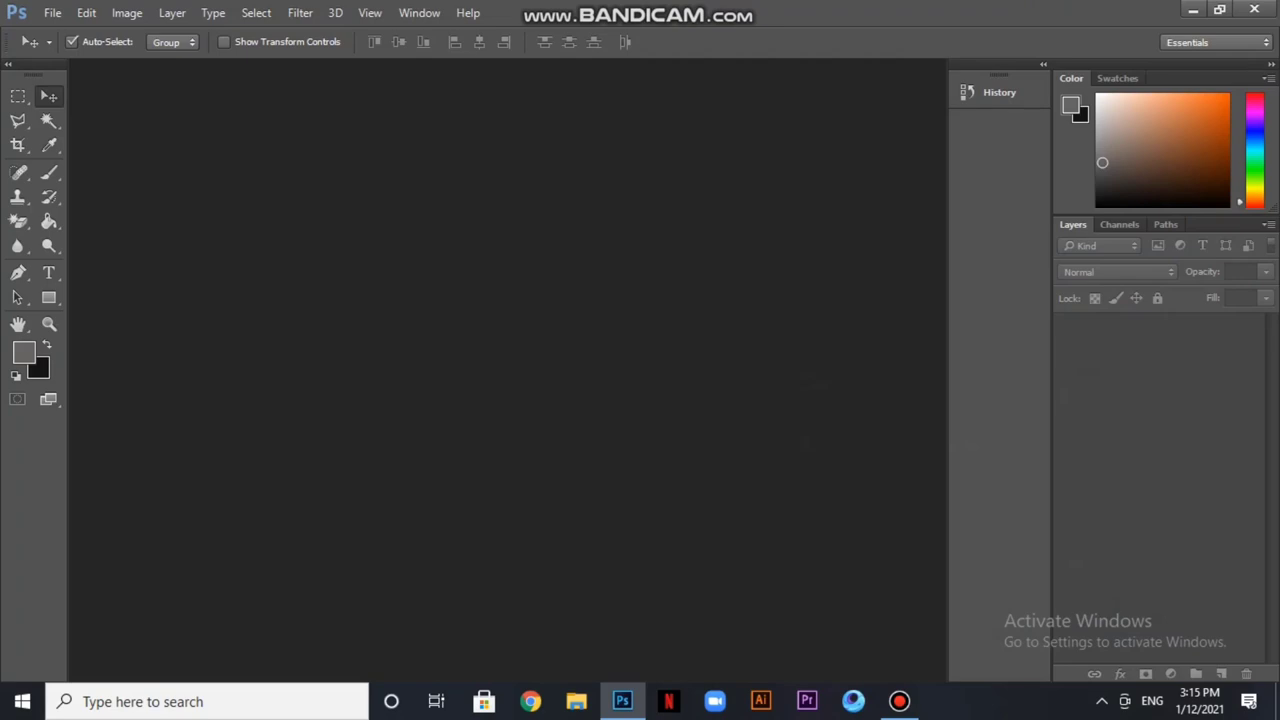
Create a new 2000 × 2000 pixel RGB document at 300 pixels/inch with a white background
{"action": "left_click", "coordinate": [52, 12]}
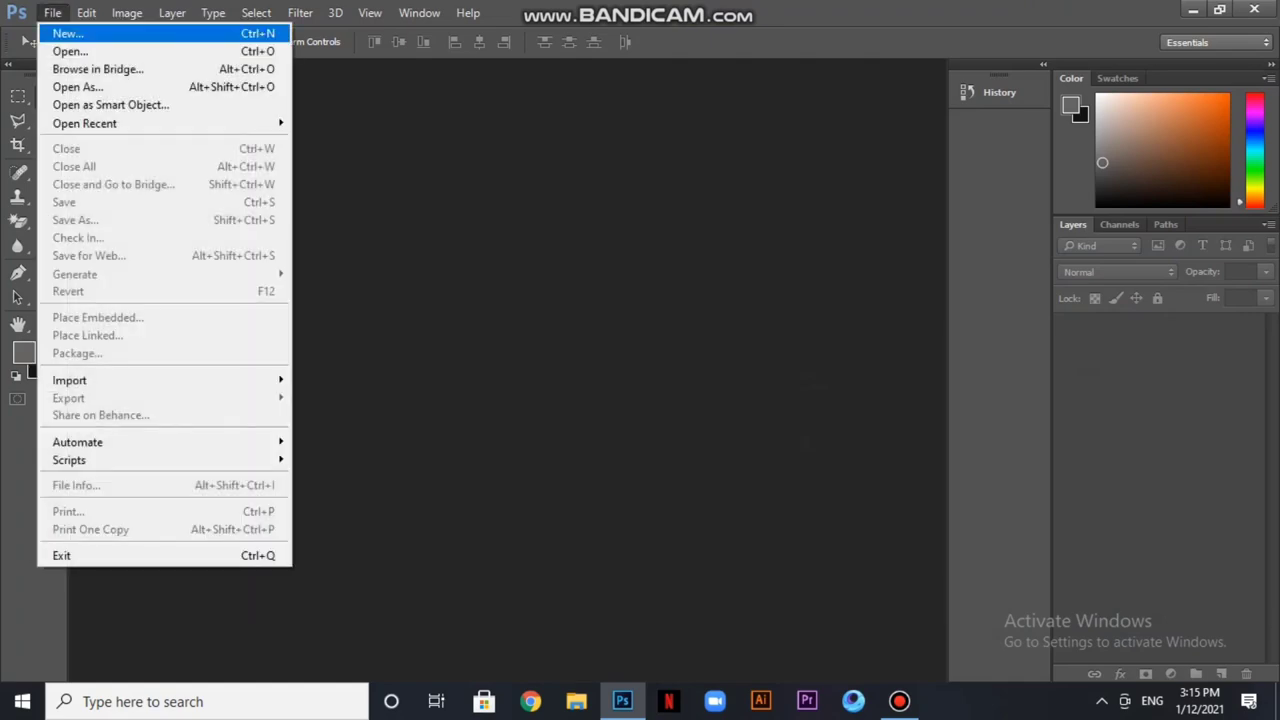
{"action": "left_click", "coordinate": [68, 33]}
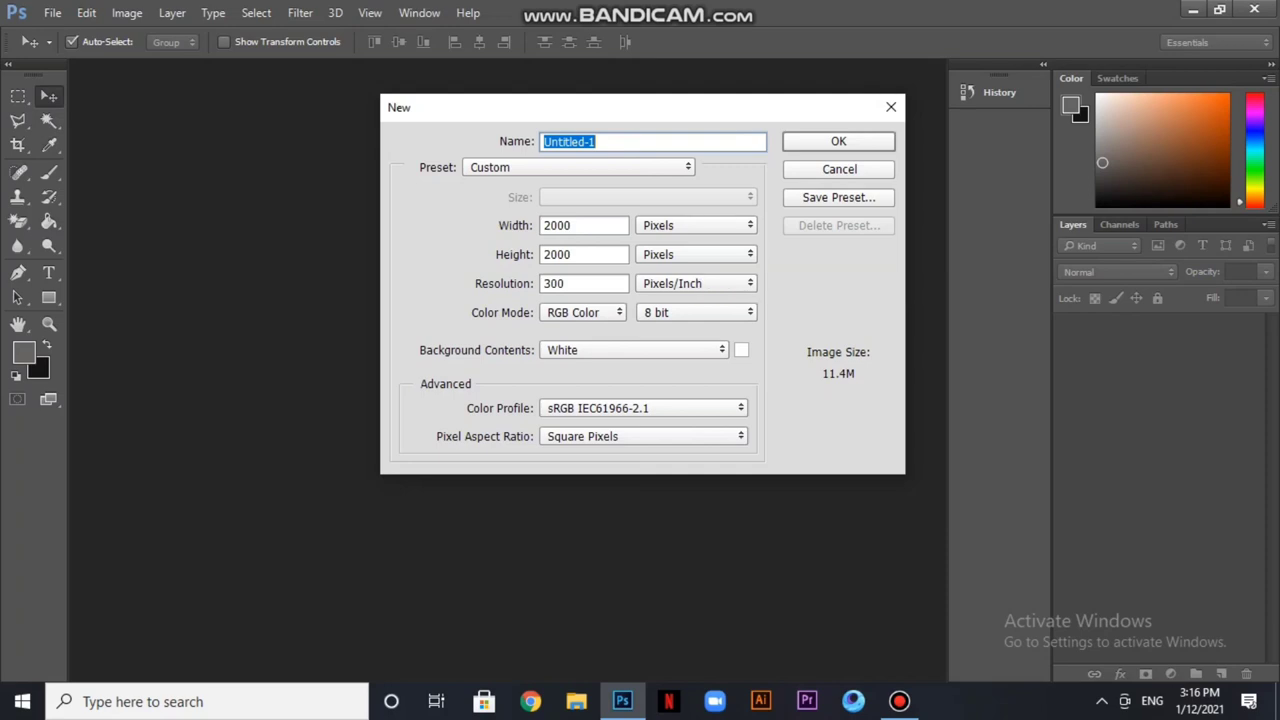
{"action": "key", "text": "Return"}
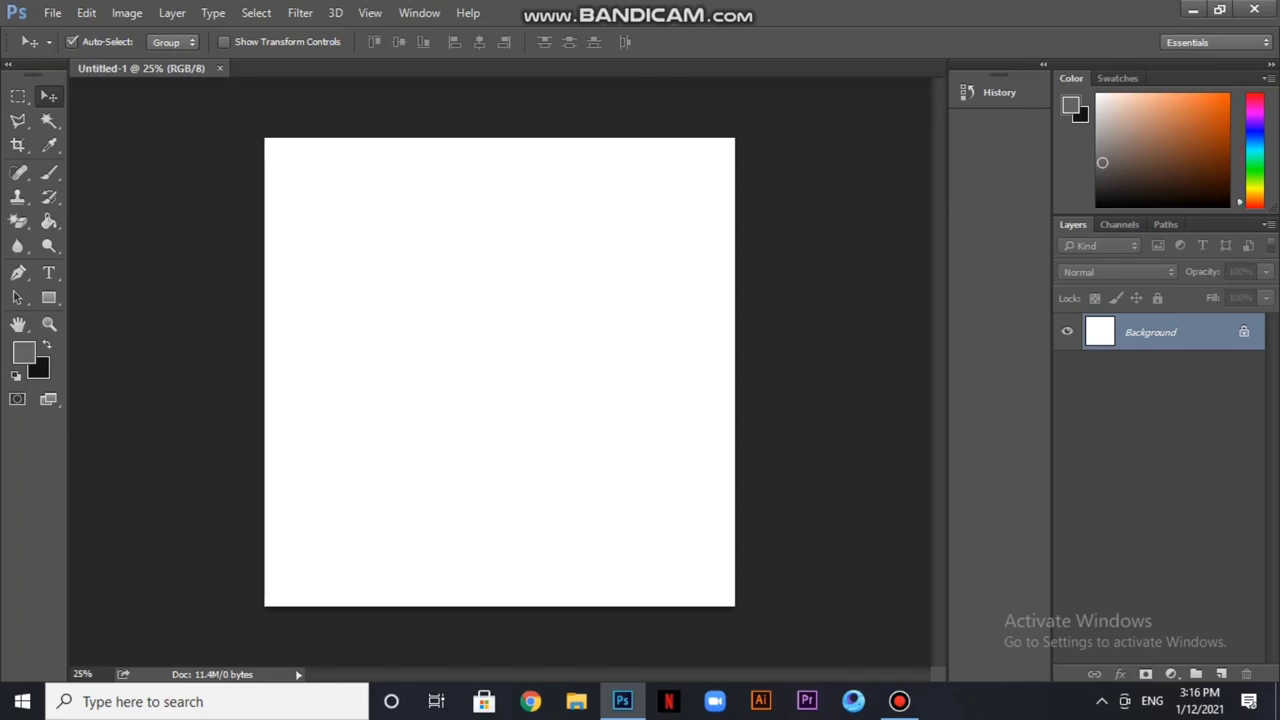
Add a new layer and fill a thin, full-width rectangular selection near the canvas's upper edge with the gray foreground color, then deselect
{"action": "left_click", "coordinate": [1221, 673]}
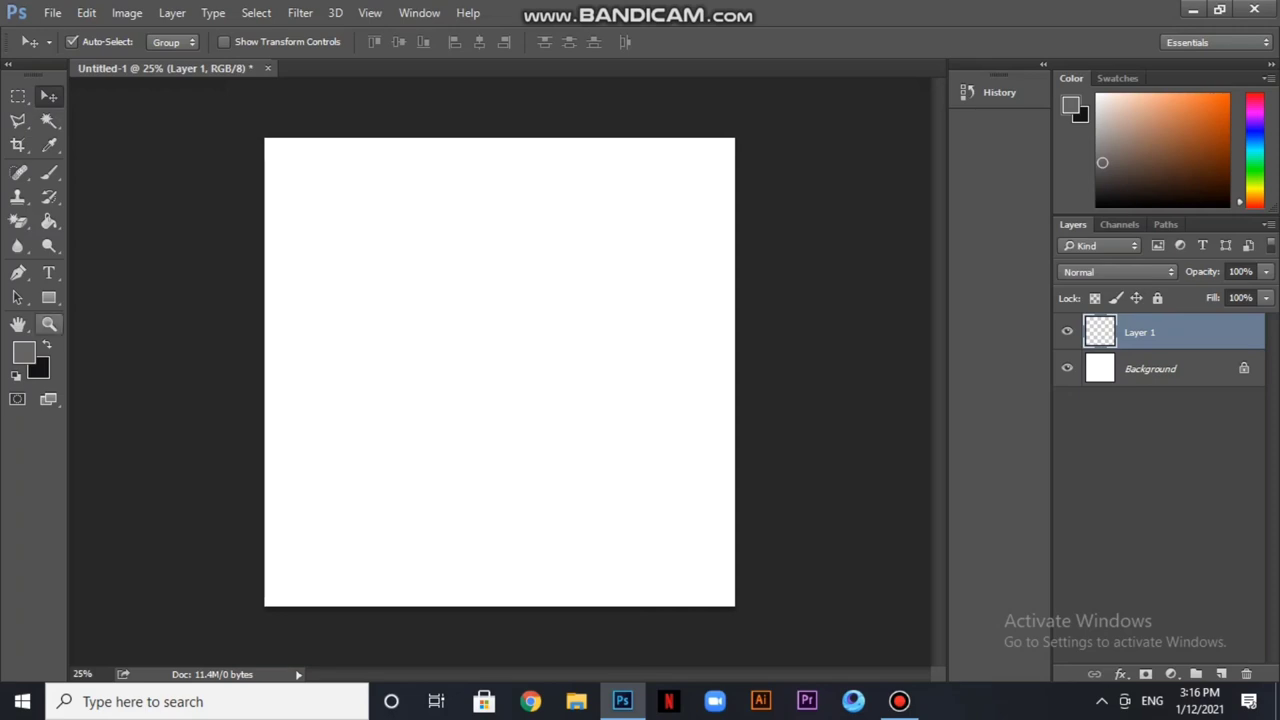
{"action": "left_click", "coordinate": [18, 96]}
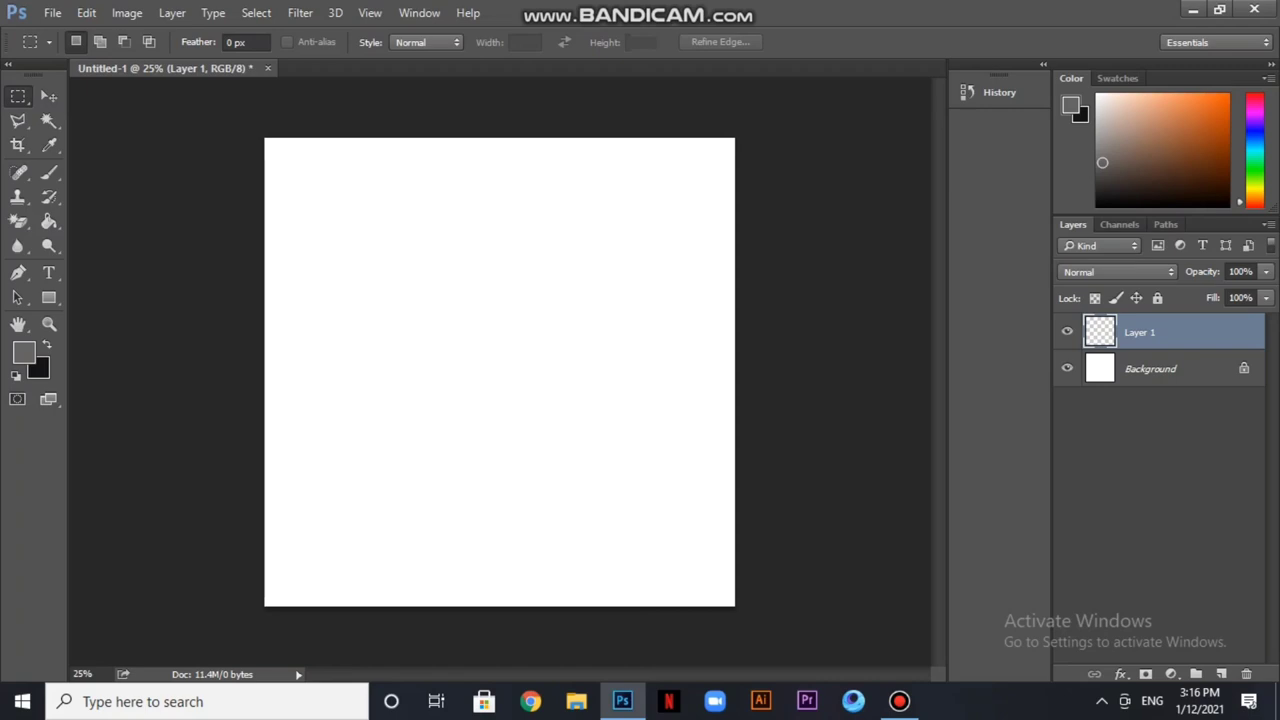
{"action": "left_click_drag", "start_coordinate": [264, 141], "coordinate": [792, 149]}
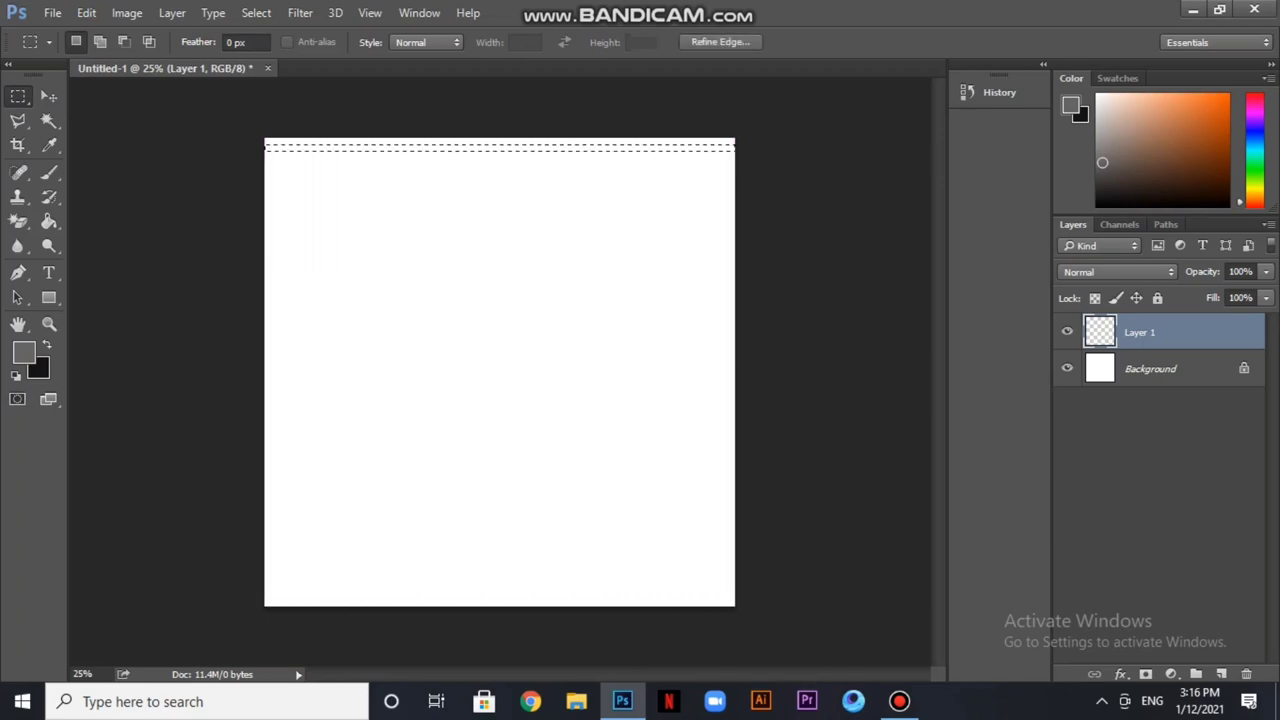
{"action": "key", "text": "alt+BackSpace"}
{"action": "key", "text": "ctrl+d"}
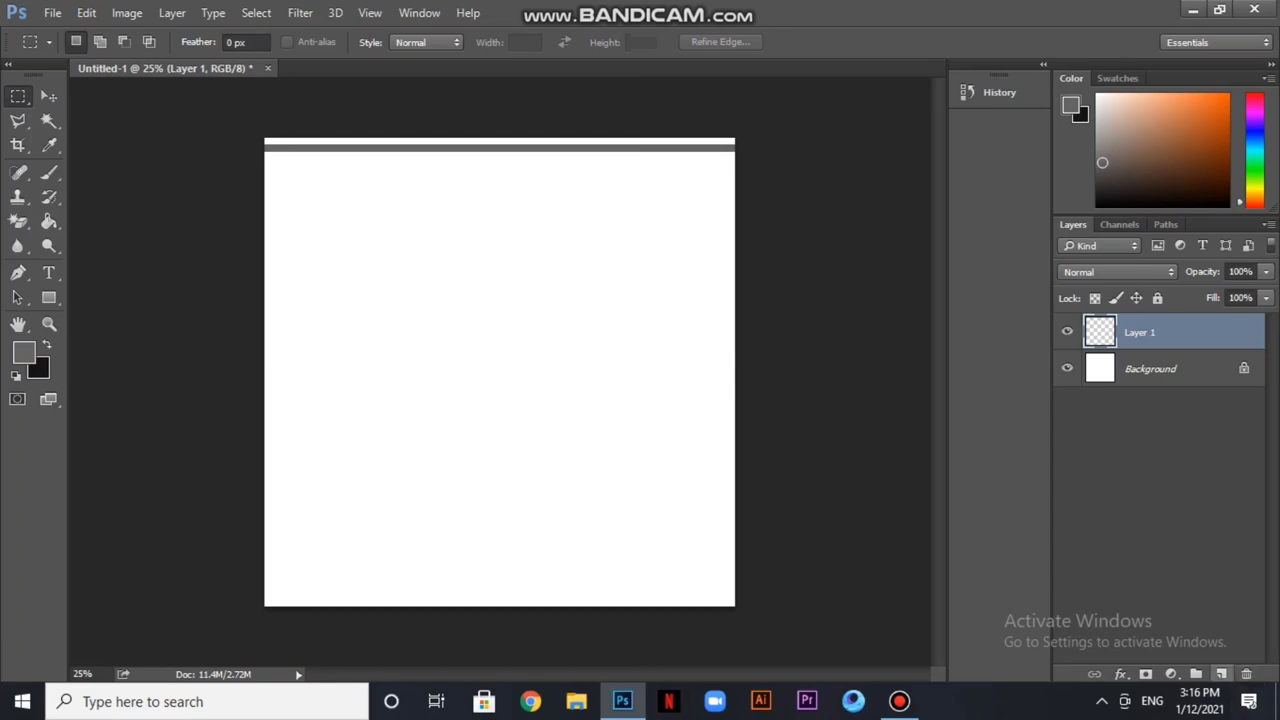
Duplicate the gray stripe layer and move the copy straight down, leaving a narrow white gap below the first stripe
{"action": "key", "text": "v"}
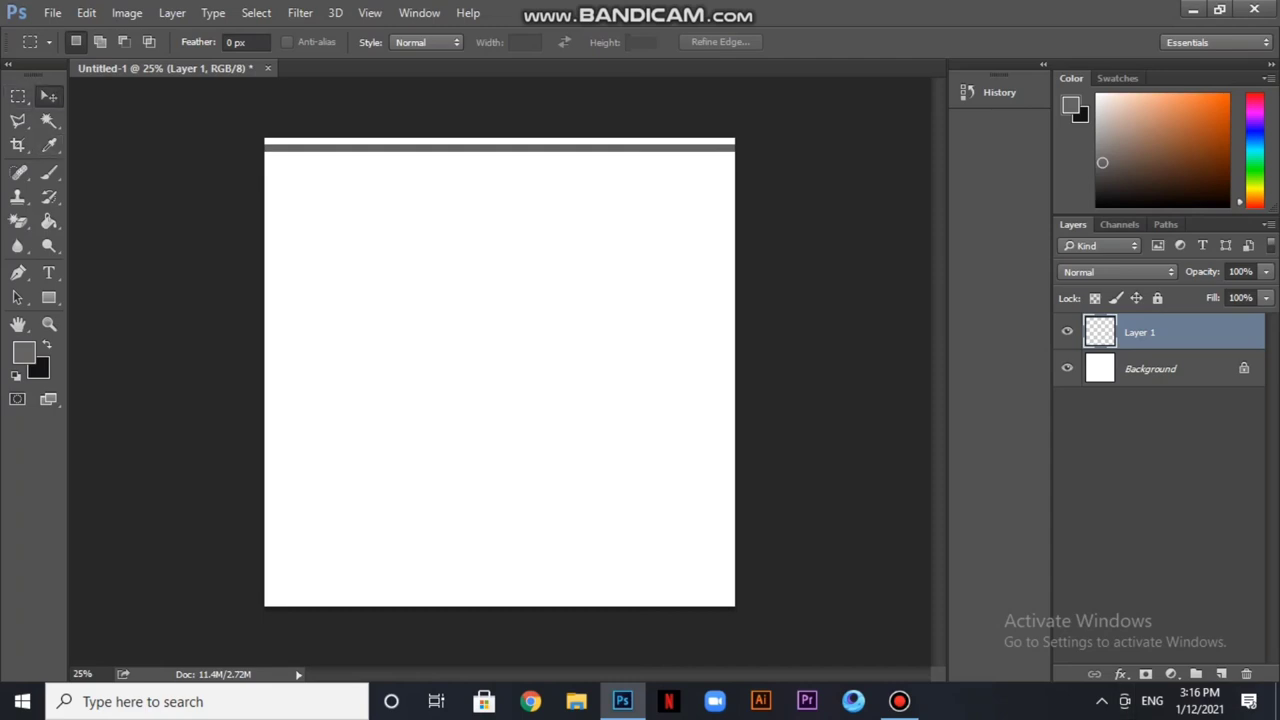
{"action": "left_click", "coordinate": [52, 13]}
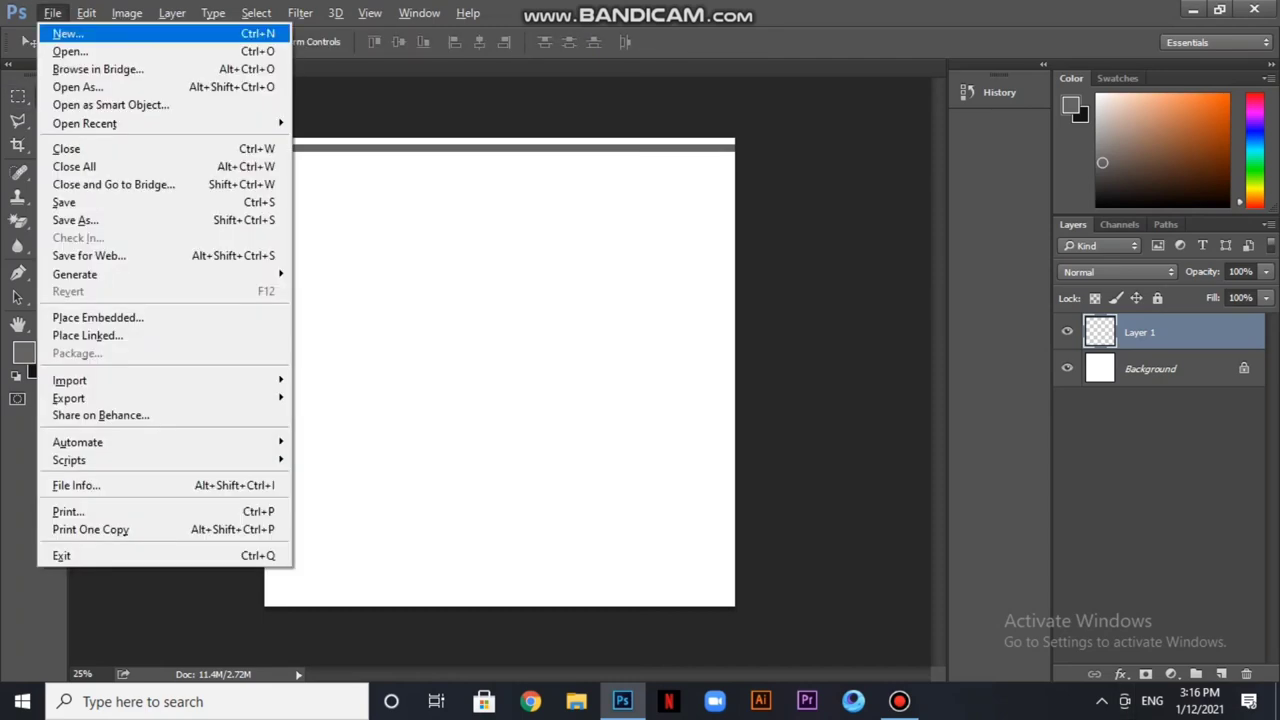
{"action": "left_click", "coordinate": [400, 300]}
{"action": "left_click", "coordinate": [1140, 332]}
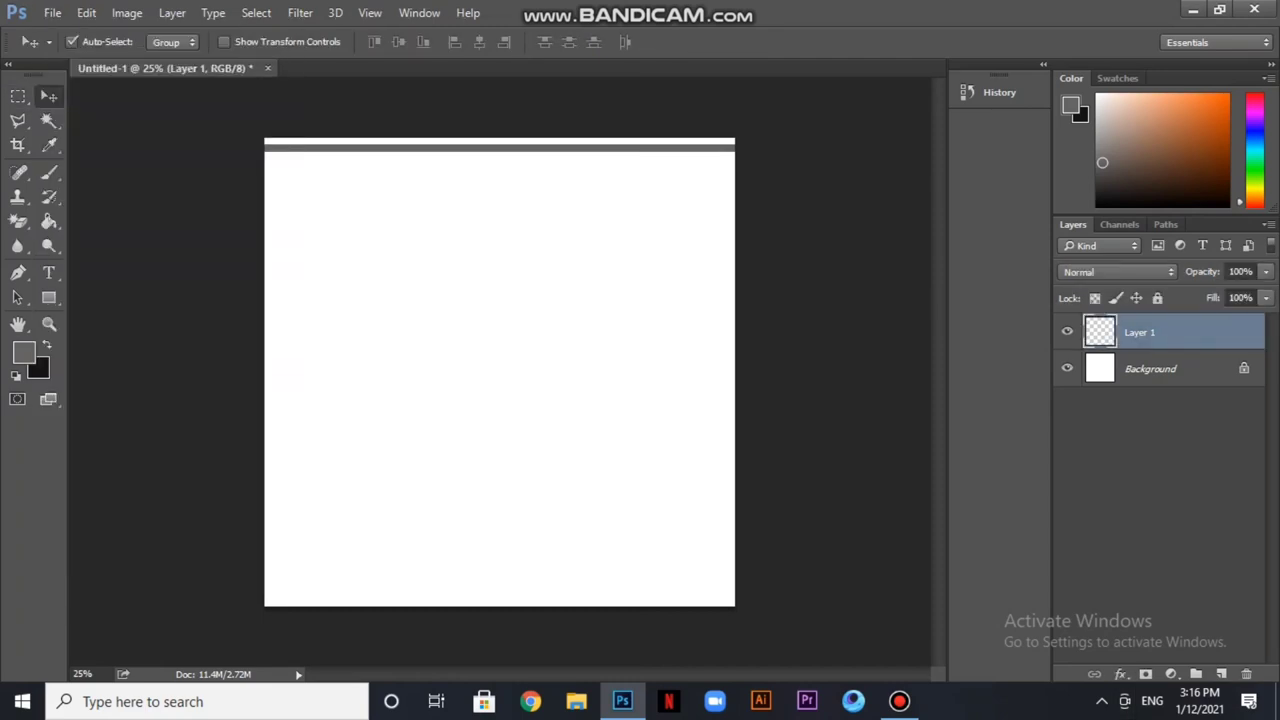
{"action": "key", "text": "ctrl+j"}
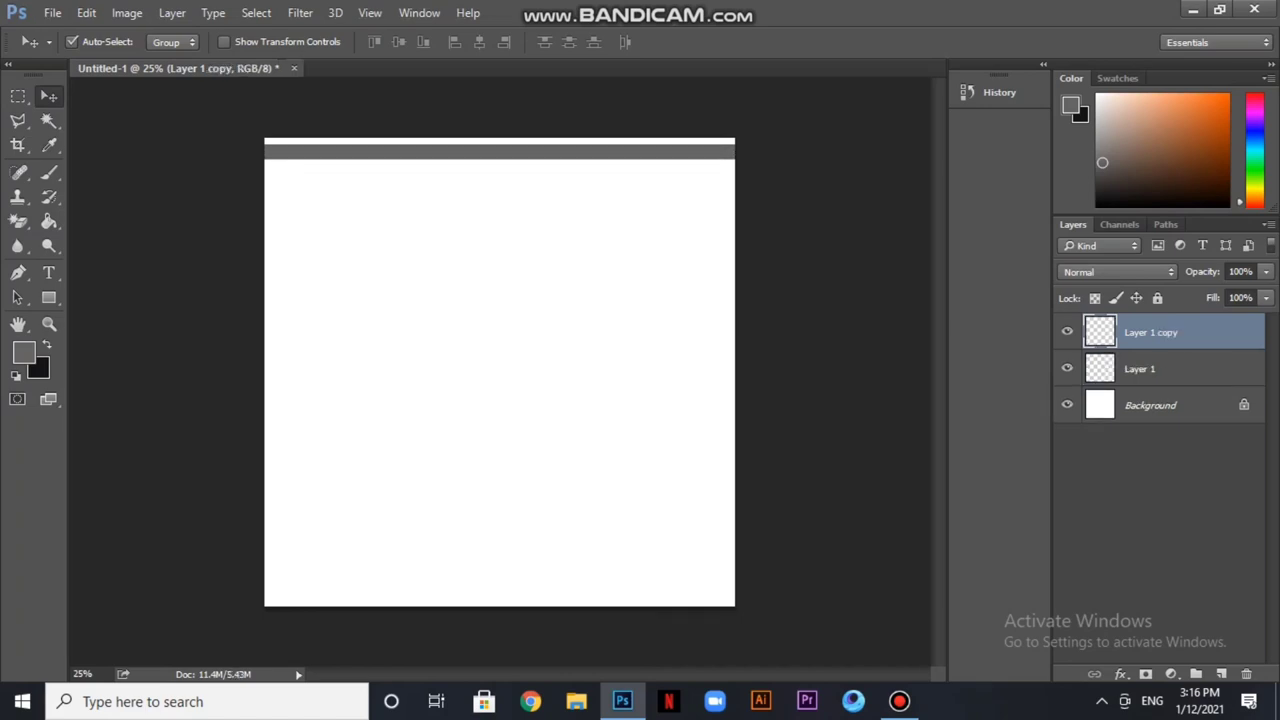
{"action": "key", "text": "shift+Down"}
{"action": "key", "text": "shift+Down"}
{"action": "key", "text": "shift+Down"}
{"action": "key", "text": "shift+Down"}
{"action": "key", "text": "Down"}
{"action": "key", "text": "Up"}
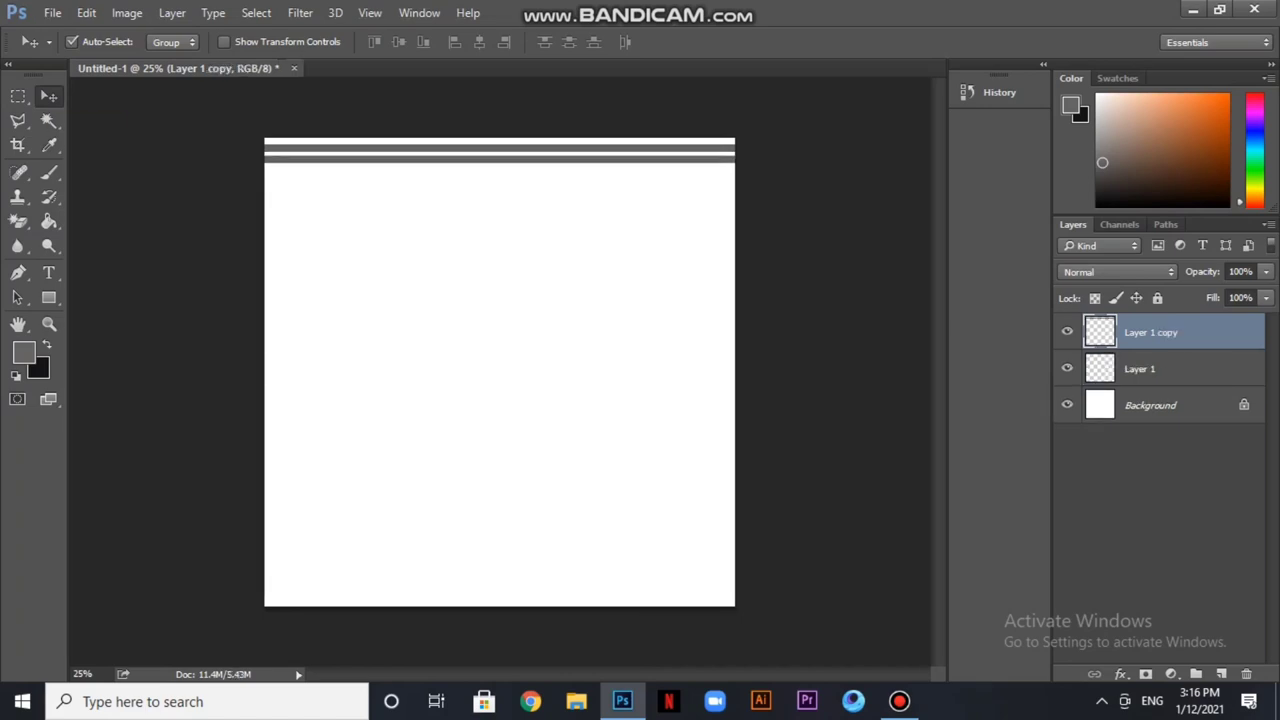
{"action": "key", "text": "Down"}
{"action": "key", "text": "Up"}
{"action": "key", "text": "Down"}
Duplicate the second stripe and shift the copy down to form a third stripe with the same gap
{"action": "key", "text": "ctrl+j"}
{"action": "key", "text": "shift+Down"}
{"action": "key", "text": "shift+Down"}
{"action": "key", "text": "shift+Down"}
{"action": "key", "text": "shift+Down"}
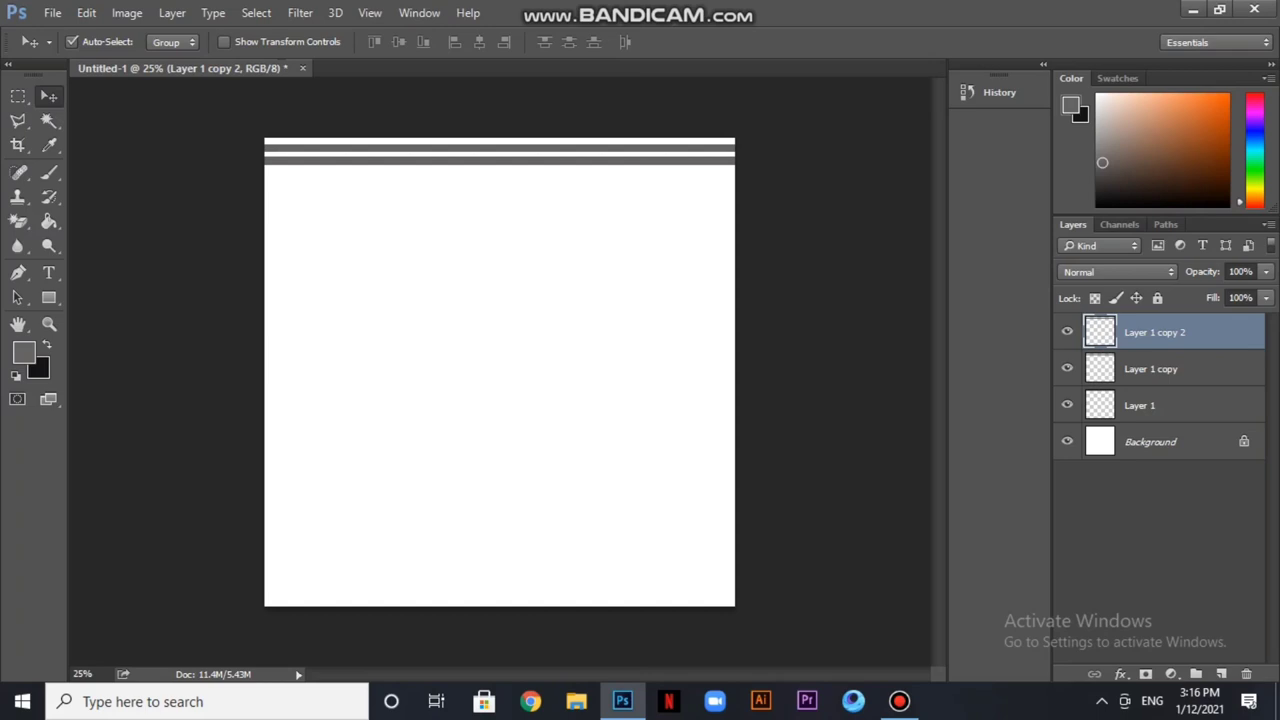
{"action": "key", "text": "Down"}
{"action": "key", "text": "Up"}
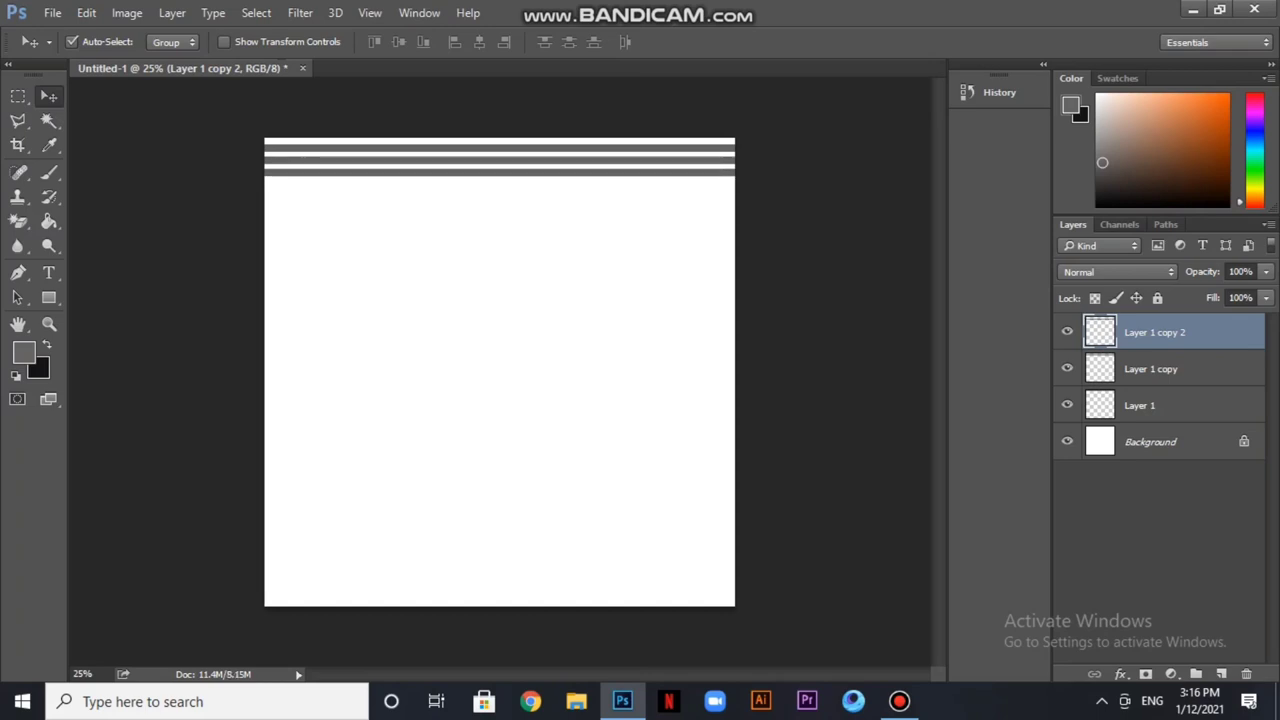
{"action": "key", "text": "Down"}
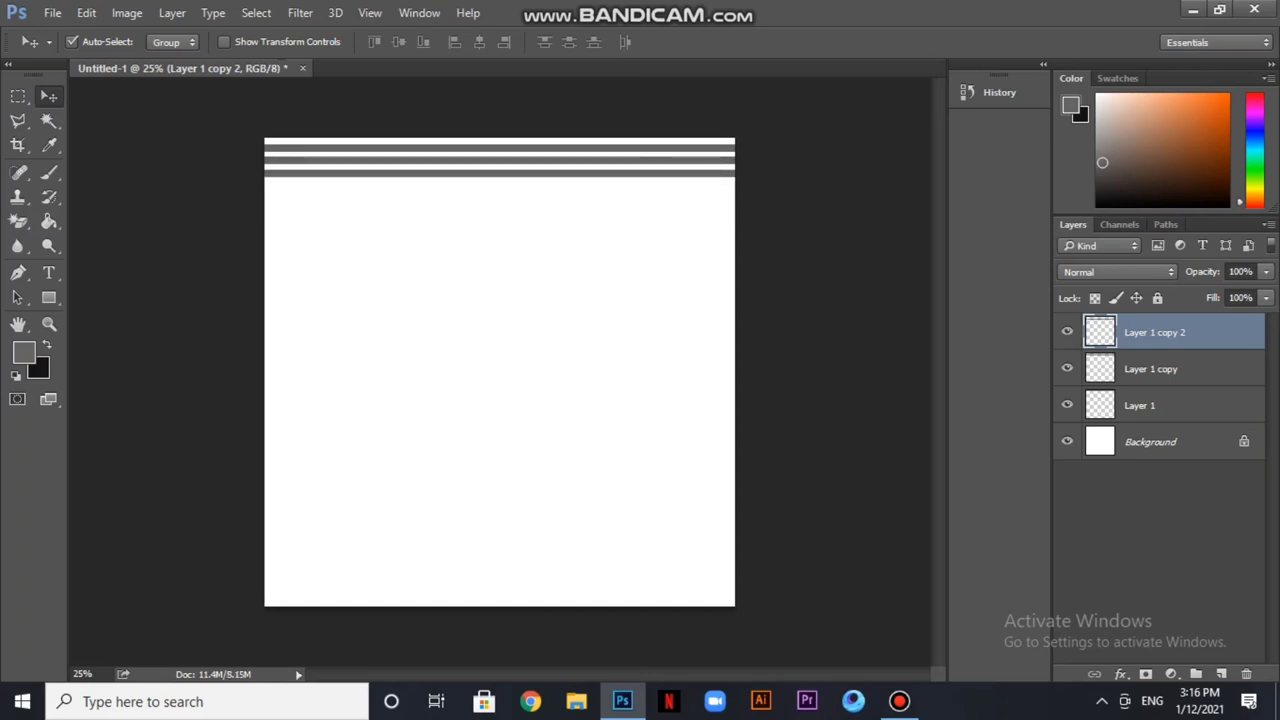
Select all three stripe layers, duplicate them, and move the copies down to continue the pattern with six evenly spaced stripes
{"action": "key", "text": "ctrl+alt+a"}
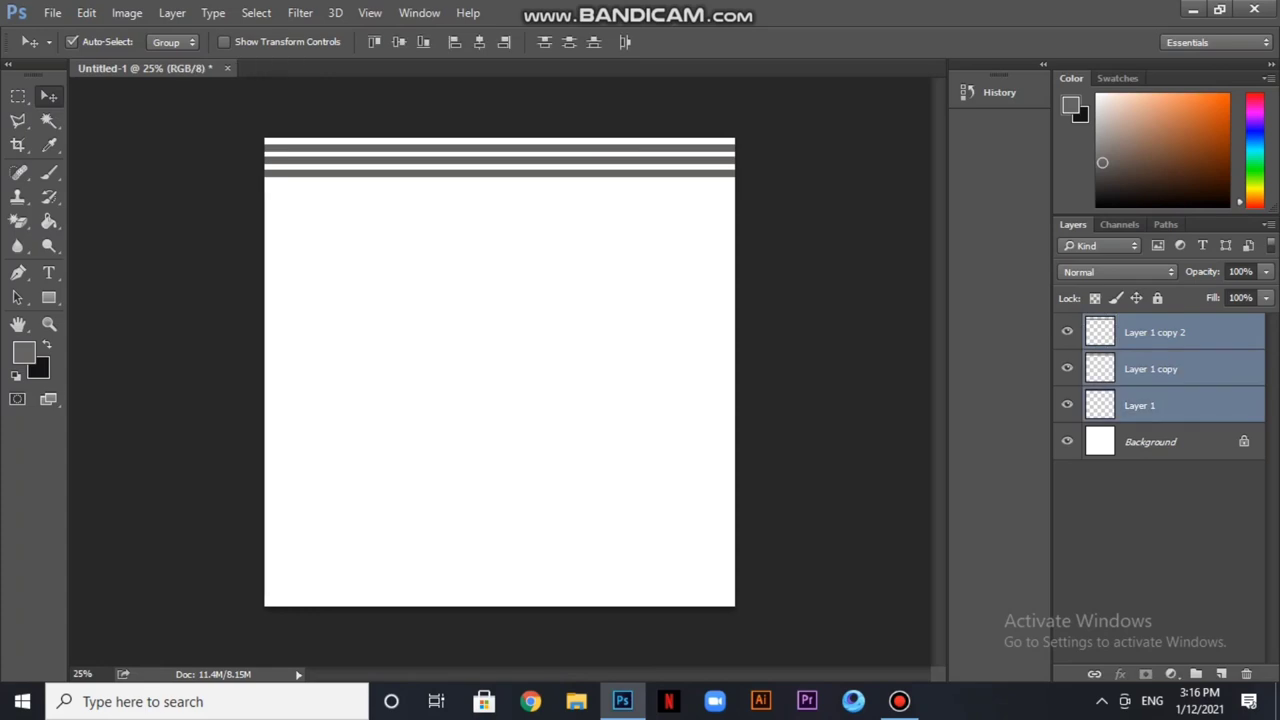
{"action": "key", "text": "ctrl+j"}
{"action": "key", "text": "shift+Down"}
{"action": "key", "text": "shift+Down"}
{"action": "key", "text": "shift+Down"}
{"action": "key", "text": "shift+Down"}
{"action": "key", "text": "shift+Down"}
{"action": "key", "text": "shift+Down"}
{"action": "key", "text": "shift+Down"}
{"action": "key", "text": "shift+Down"}
{"action": "key", "text": "shift+Down"}
{"action": "key", "text": "shift+Down"}
{"action": "key", "text": "shift+Down"}
{"action": "key", "text": "shift+Down"}
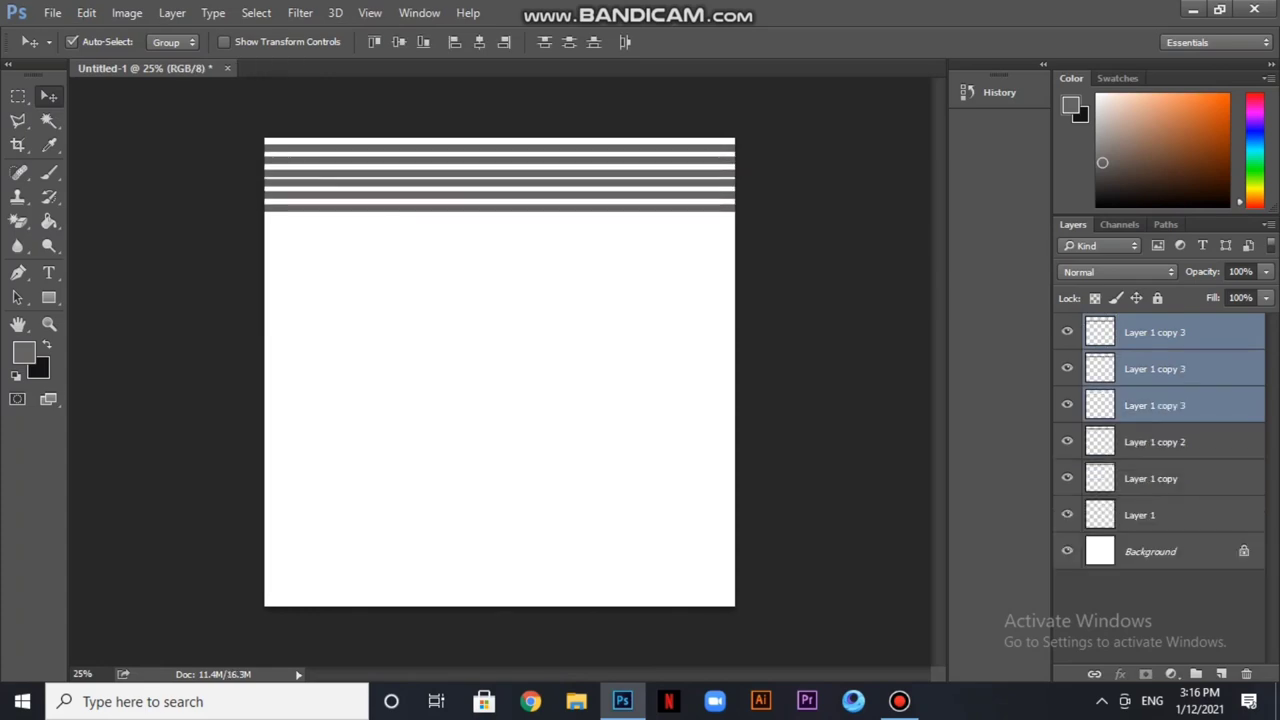
{"action": "key", "text": "shift+Down"}
{"action": "key", "text": "shift+Down"}
{"action": "key", "text": "shift+Down"}
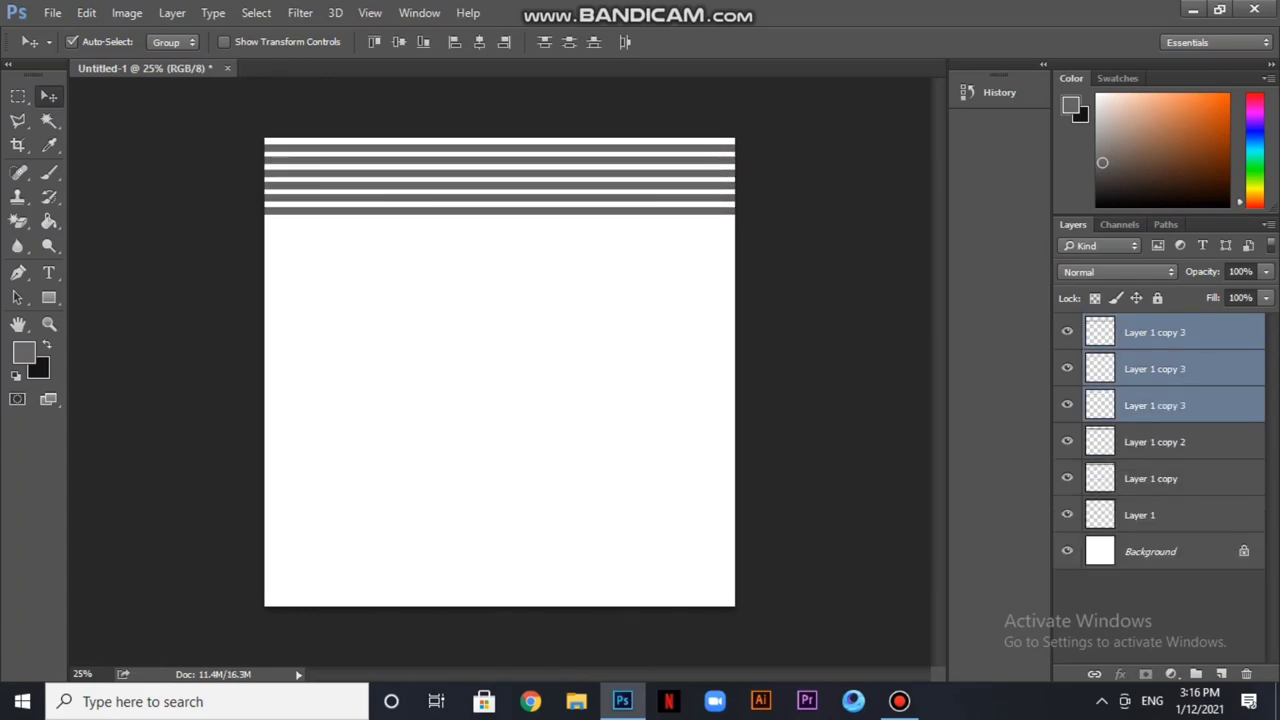
Duplicate the selected three stripes again and move the copies down below the sixth stripe with matching spacing
{"action": "key", "text": "ctrl+j"}
{"action": "key", "text": "shift+Down"}
{"action": "key", "text": "shift+Down"}
{"action": "key", "text": "shift+Down"}
{"action": "key", "text": "shift+Down"}
{"action": "key", "text": "shift+Down"}
{"action": "key", "text": "shift+Down"}
{"action": "key", "text": "shift+Down"}
{"action": "key", "text": "shift+Down"}
{"action": "key", "text": "shift+Down"}
{"action": "key", "text": "shift+Down"}
{"action": "key", "text": "shift+Down"}
{"action": "key", "text": "shift+Down"}
{"action": "key", "text": "shift+Down"}
{"action": "key", "text": "shift+Down"}
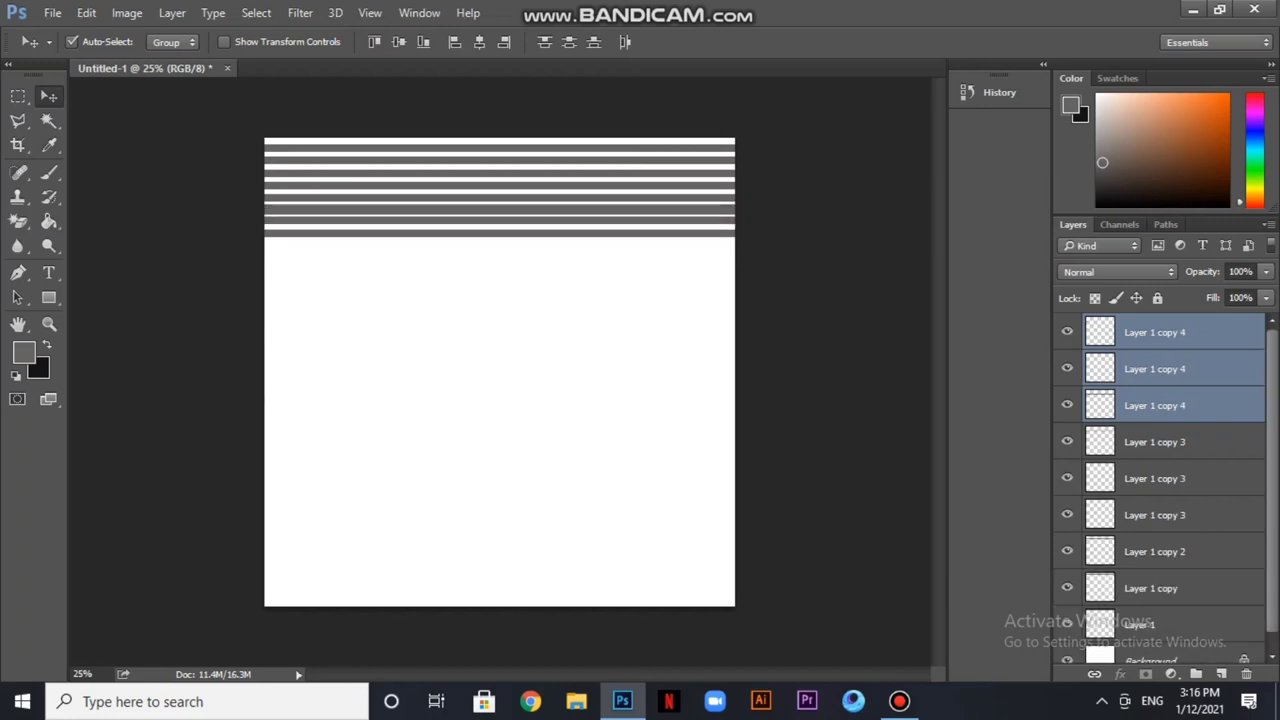
{"action": "key", "text": "shift+Down"}
{"action": "key", "text": "shift+Down"}
{"action": "key", "text": "shift+Down"}
{"action": "key", "text": "shift+Down"}
{"action": "key", "text": "shift+Up"}
{"action": "key", "text": "shift+Up"}
{"action": "key", "text": "shift+Up"}
{"action": "key", "text": "shift+Up"}
{"action": "key", "text": "shift+Up"}
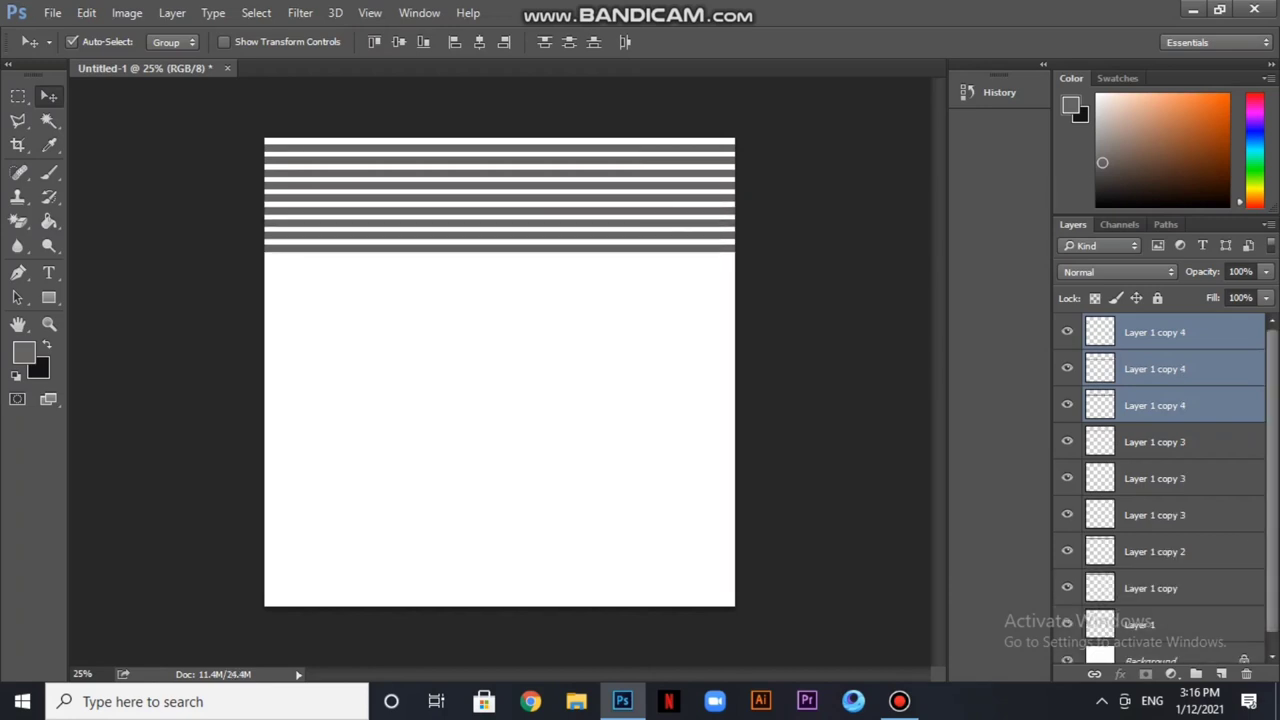
{"action": "key", "text": "shift+Down"}
Select every stripe layer from Layer 1 up to the topmost copy and merge them into one layer
{"action": "left_click", "coordinate": [1150, 624]}
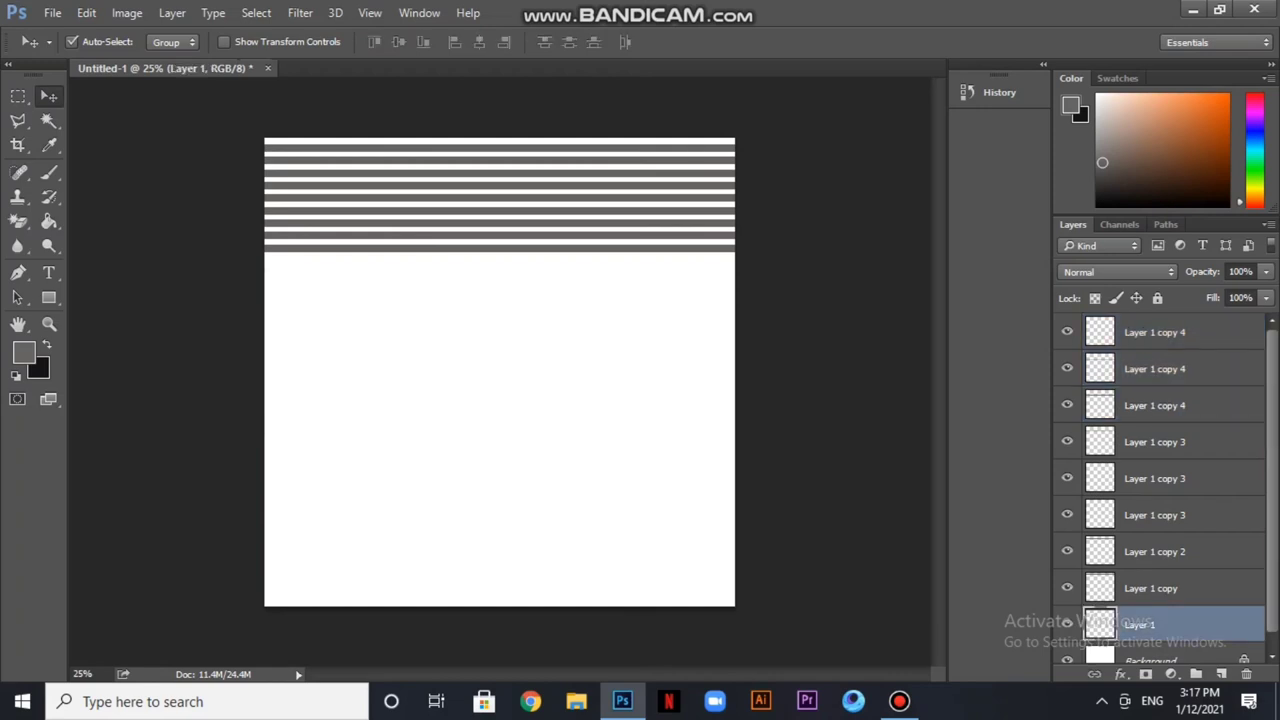
{"action": "left_click", "coordinate": [1150, 332], "text": "shift"}
{"action": "right_click", "coordinate": [1150, 332]}
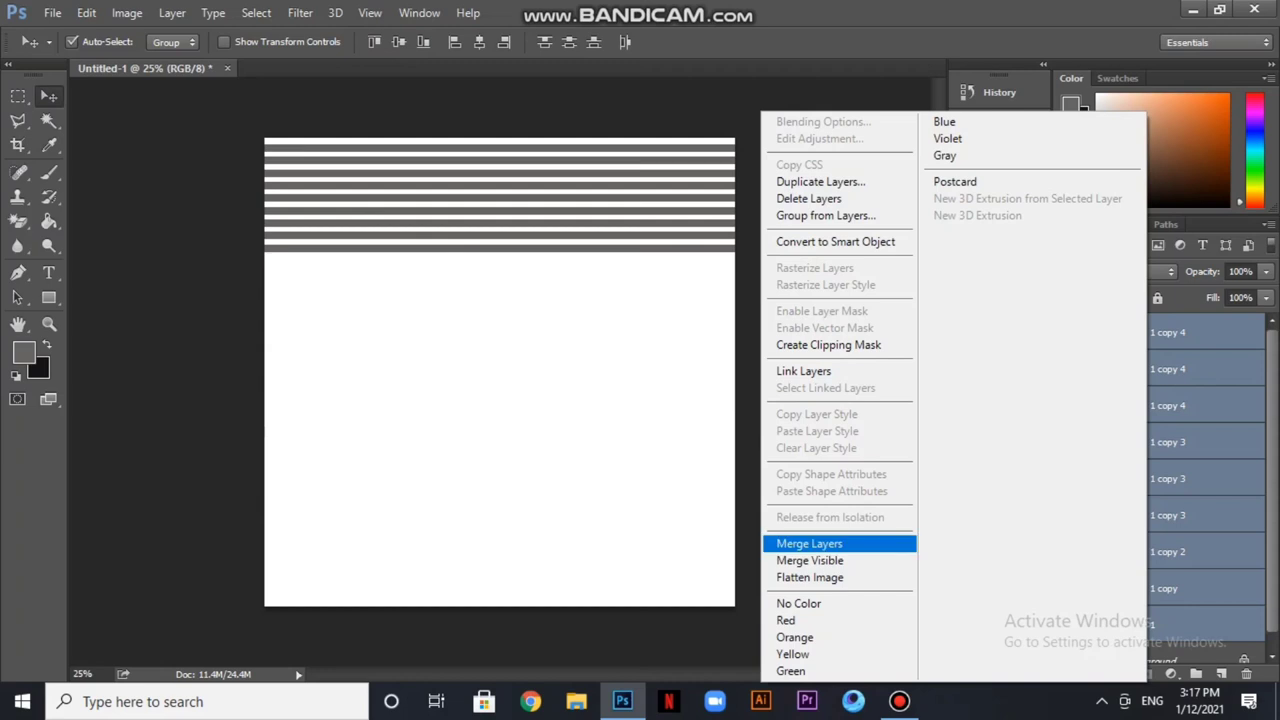
{"action": "left_click", "coordinate": [838, 543]}
Duplicate the merged stripe layer and move the copy down so its stripes continue directly below the original block
{"action": "key", "text": "ctrl+j"}
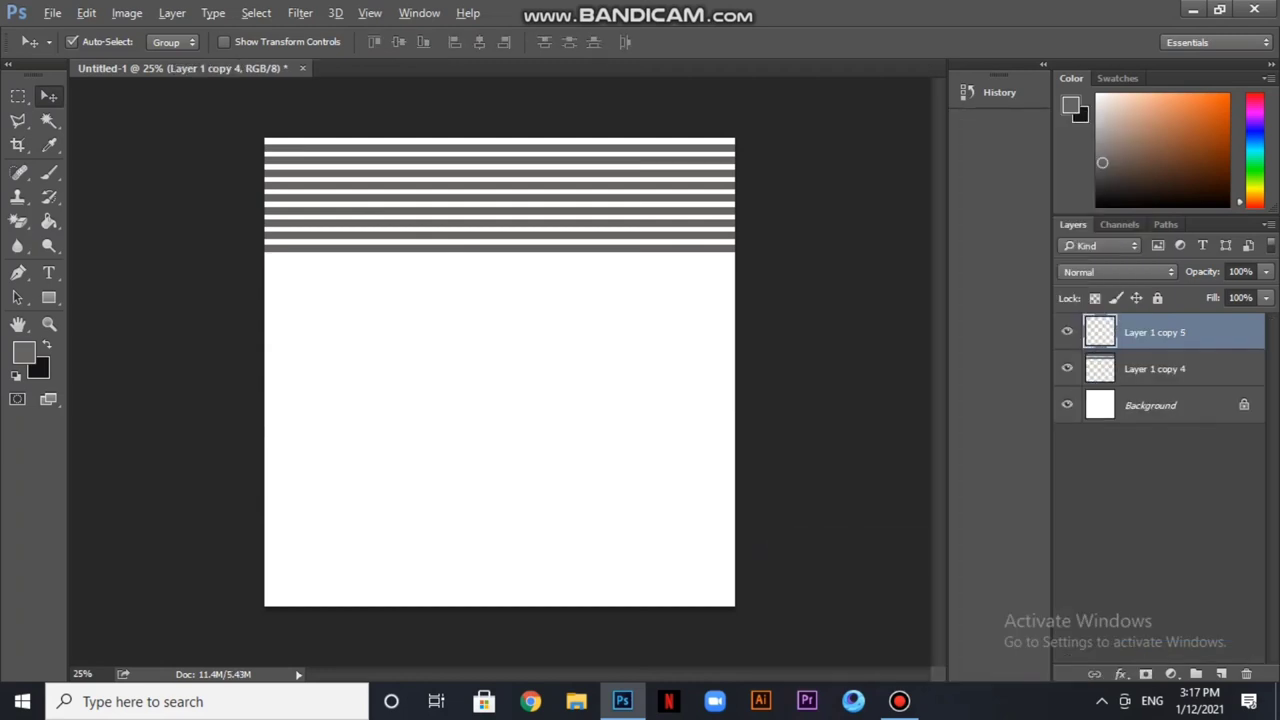
{"action": "key", "text": "shift+Down"}
{"action": "key", "text": "shift+Down"}
{"action": "key", "text": "shift+Down"}
{"action": "key", "text": "shift+Down"}
{"action": "key", "text": "shift+Down"}
{"action": "key", "text": "shift+Down"}
{"action": "key", "text": "shift+Down"}
{"action": "key", "text": "shift+Down"}
{"action": "key", "text": "shift+Down"}
{"action": "key", "text": "shift+Down"}
{"action": "key", "text": "shift+Down"}
{"action": "key", "text": "shift+Down"}
{"action": "key", "text": "shift+Down"}
{"action": "key", "text": "shift+Down"}
{"action": "key", "text": "shift+Down"}
{"action": "key", "text": "shift+Down"}
{"action": "key", "text": "shift+Down"}
{"action": "key", "text": "shift+Down"}
{"action": "key", "text": "shift+Down"}
{"action": "key", "text": "shift+Down"}
{"action": "key", "text": "shift+Down"}
{"action": "key", "text": "shift+Down"}
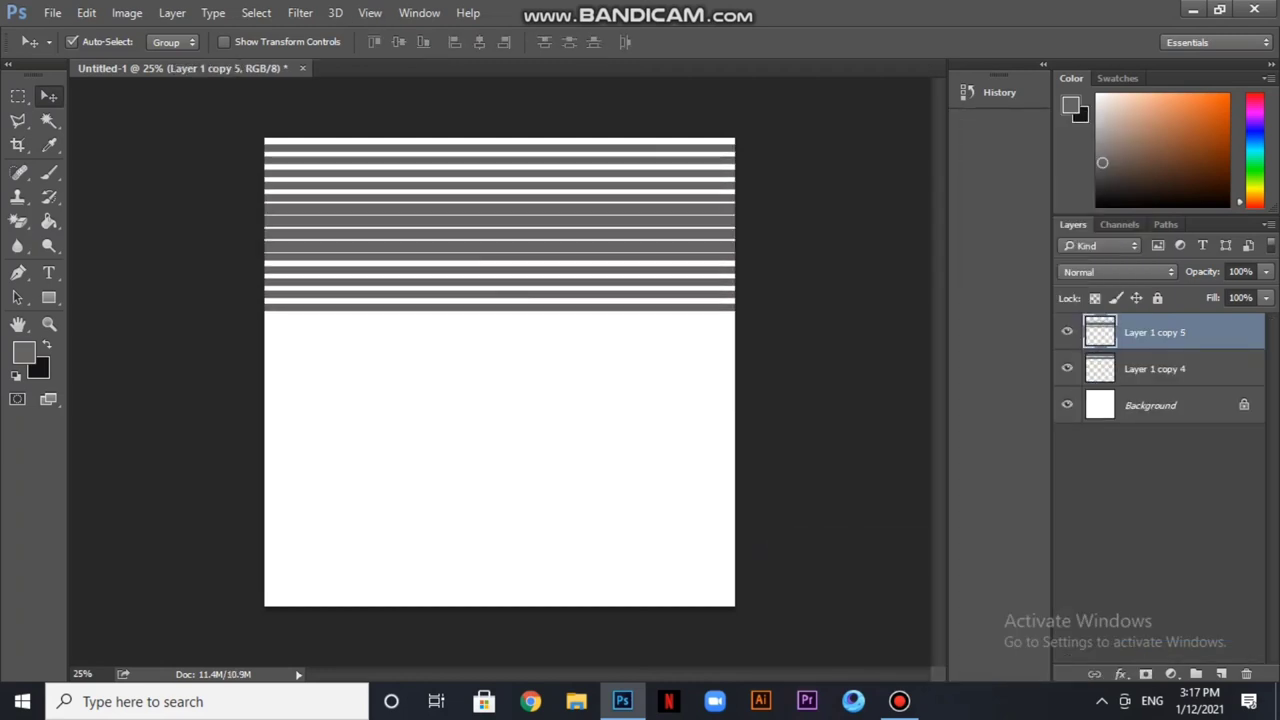
{"action": "key", "text": "shift+Down"}
{"action": "key", "text": "shift+Down"}
{"action": "key", "text": "shift+Down"}
{"action": "key", "text": "shift+Down"}
{"action": "key", "text": "shift+Down"}
{"action": "key", "text": "shift+Down"}
{"action": "key", "text": "shift+Down"}
{"action": "key", "text": "shift+Down"}
{"action": "key", "text": "shift+Down"}
{"action": "key", "text": "shift+Down"}
{"action": "key", "text": "shift+Down"}
{"action": "key", "text": "shift+Down"}
{"action": "key", "text": "shift+Down"}
{"action": "key", "text": "shift+Down"}
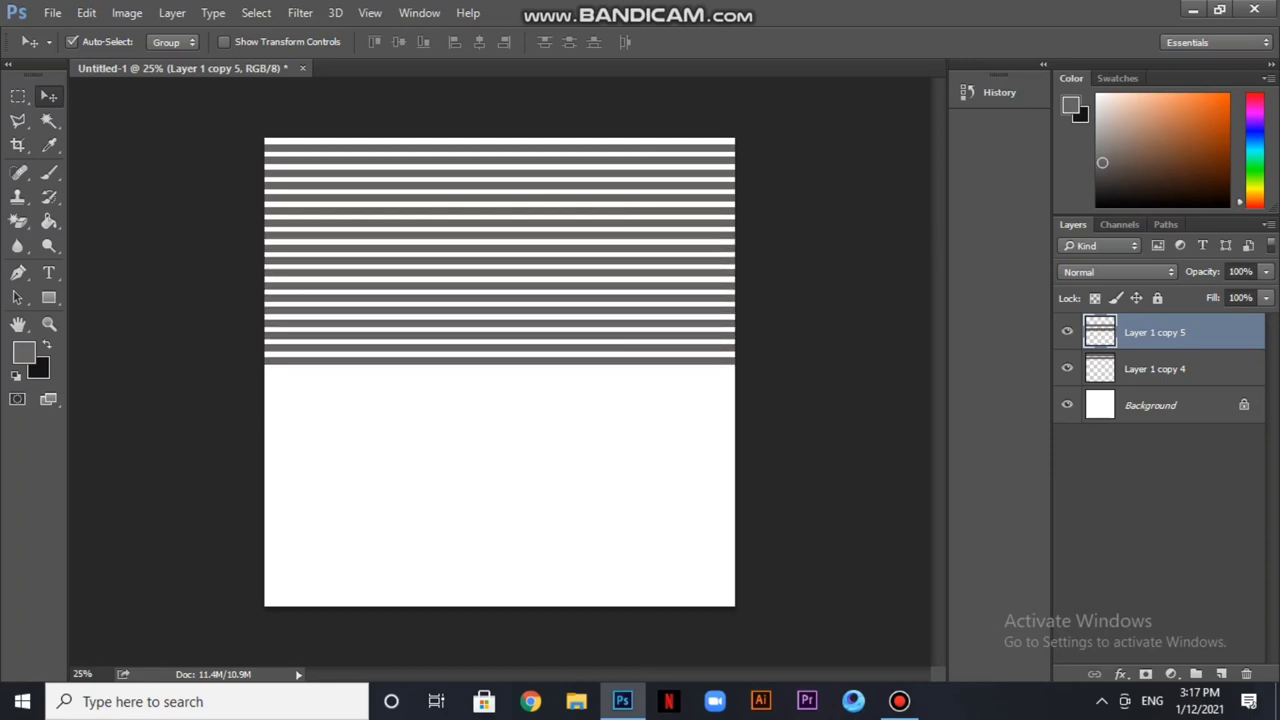
Duplicate both stripe layers together and move the copies down so the evenly spaced stripes continue to near the canvas's lower edge
{"action": "left_click", "coordinate": [1154, 368], "text": "shift"}
{"action": "key", "text": "ctrl+j"}
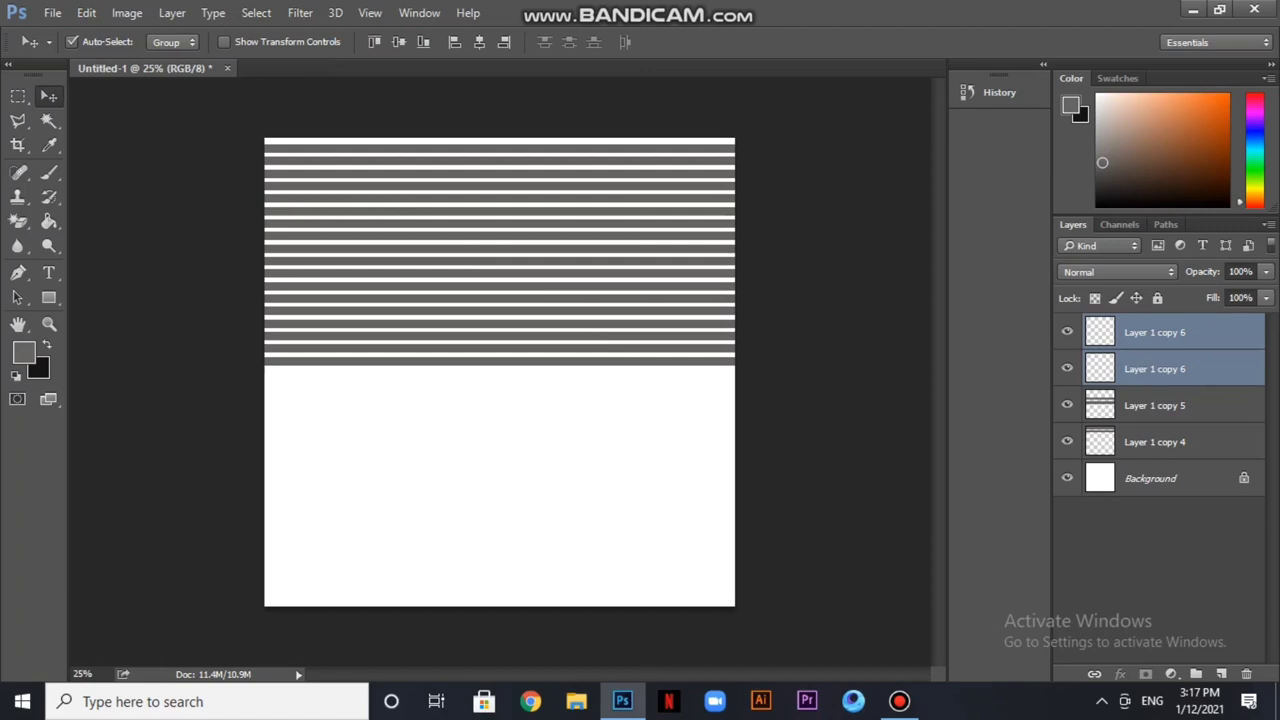
{"action": "key", "text": "shift+Down"}
{"action": "key", "text": "shift+Down"}
{"action": "key", "text": "shift+Down"}
{"action": "key", "text": "shift+Down"}
{"action": "key", "text": "shift+Down"}
{"action": "key", "text": "shift+Down"}
{"action": "key", "text": "shift+Down"}
{"action": "key", "text": "shift+Down"}
{"action": "key", "text": "shift+Down"}
{"action": "key", "text": "shift+Down"}
{"action": "key", "text": "shift+Down"}
{"action": "key", "text": "shift+Down"}
{"action": "key", "text": "shift+Down"}
{"action": "key", "text": "shift+Down"}
{"action": "key", "text": "shift+Down"}
{"action": "key", "text": "shift+Down"}
{"action": "key", "text": "shift+Down"}
{"action": "key", "text": "shift+Down"}
{"action": "key", "text": "shift+Down"}
{"action": "key", "text": "shift+Down"}
{"action": "key", "text": "shift+Down"}
{"action": "key", "text": "shift+Down"}
{"action": "key", "text": "shift+Down"}
{"action": "key", "text": "shift+Down"}
{"action": "key", "text": "shift+Down"}
{"action": "key", "text": "shift+Down"}
{"action": "key", "text": "shift+Down"}
{"action": "key", "text": "shift+Down"}
{"action": "key", "text": "shift+Down"}
{"action": "key", "text": "shift+Down"}
{"action": "key", "text": "shift+Down"}
{"action": "key", "text": "shift+Down"}
{"action": "key", "text": "shift+Down"}
{"action": "key", "text": "shift+Down"}
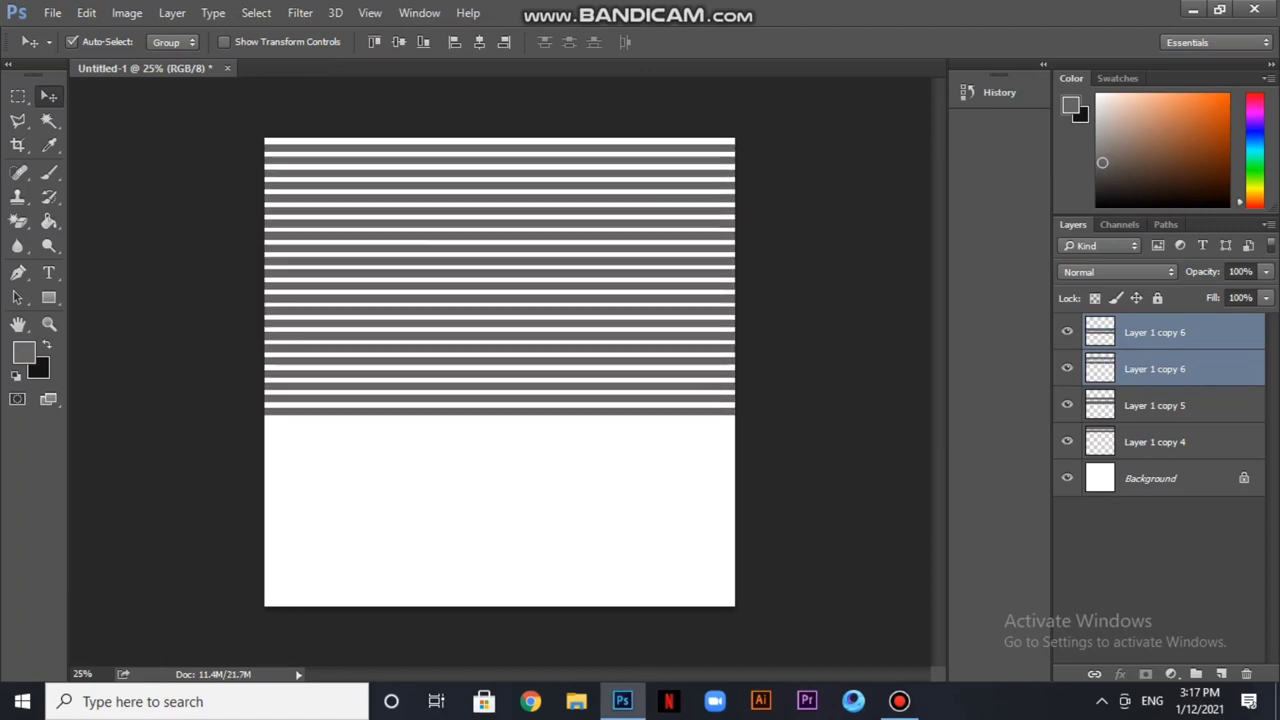
{"action": "key", "text": "shift+Down"}
{"action": "key", "text": "shift+Down"}
{"action": "key", "text": "shift+Down"}
{"action": "key", "text": "shift+Down"}
{"action": "key", "text": "shift+Down"}
{"action": "key", "text": "shift+Down"}
{"action": "key", "text": "shift+Down"}
{"action": "key", "text": "shift+Down"}
{"action": "key", "text": "shift+Down"}
{"action": "key", "text": "shift+Down"}
{"action": "key", "text": "shift+Down"}
{"action": "key", "text": "shift+Down"}
{"action": "key", "text": "shift+Down"}
{"action": "key", "text": "shift+Down"}
{"action": "key", "text": "shift+Down"}
{"action": "key", "text": "shift+Down"}
{"action": "key", "text": "shift+Down"}
{"action": "key", "text": "shift+Down"}
{"action": "key", "text": "shift+Down"}
{"action": "key", "text": "shift+Down"}
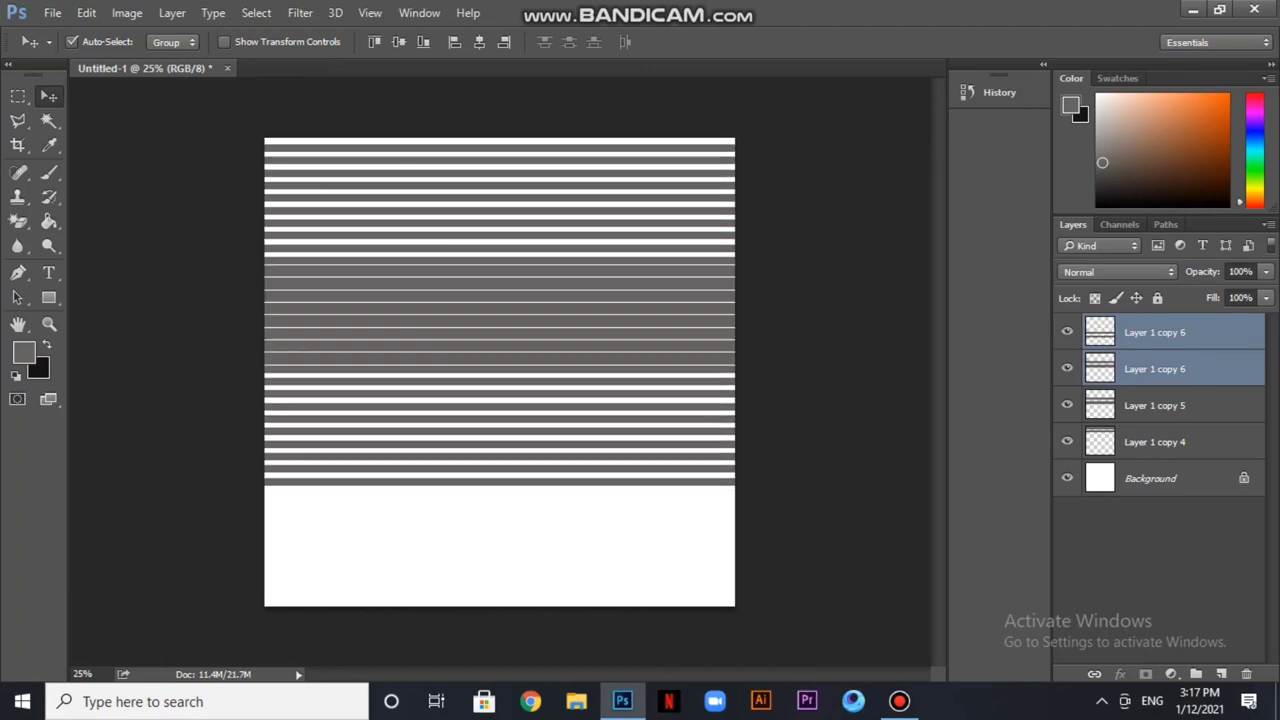
{"action": "key", "text": "shift+Down"}
{"action": "key", "text": "shift+Down"}
{"action": "key", "text": "shift+Down"}
{"action": "key", "text": "shift+Down"}
{"action": "key", "text": "shift+Down"}
{"action": "key", "text": "shift+Down"}
{"action": "key", "text": "shift+Down"}
{"action": "key", "text": "shift+Down"}
{"action": "key", "text": "shift+Down"}
{"action": "key", "text": "shift+Down"}
{"action": "key", "text": "shift+Down"}
{"action": "key", "text": "shift+Down"}
{"action": "key", "text": "shift+Down"}
{"action": "key", "text": "shift+Down"}
{"action": "key", "text": "shift+Down"}
{"action": "key", "text": "shift+Down"}
{"action": "key", "text": "shift+Down"}
{"action": "key", "text": "shift+Down"}
{"action": "key", "text": "shift+Down"}
{"action": "key", "text": "shift+Down"}
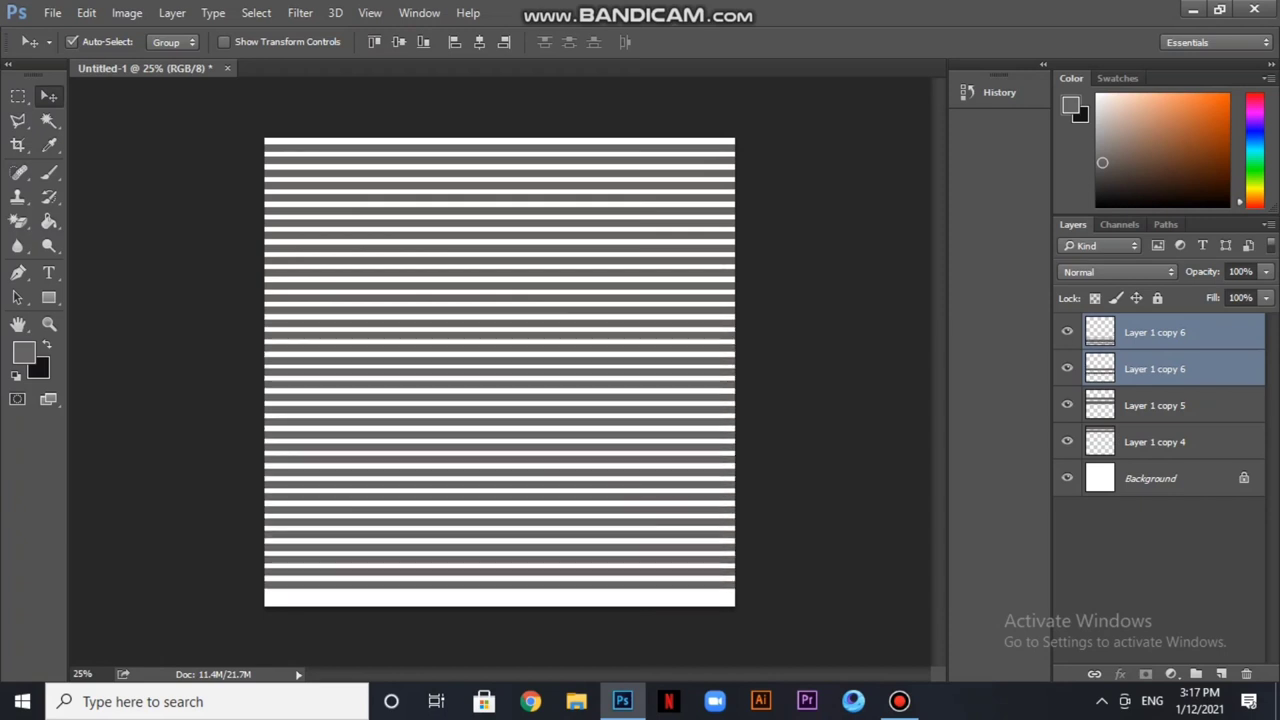
{"action": "key", "text": "shift+Down"}
{"action": "key", "text": "shift+Down"}
{"action": "key", "text": "shift+Down"}
{"action": "key", "text": "shift+Down"}
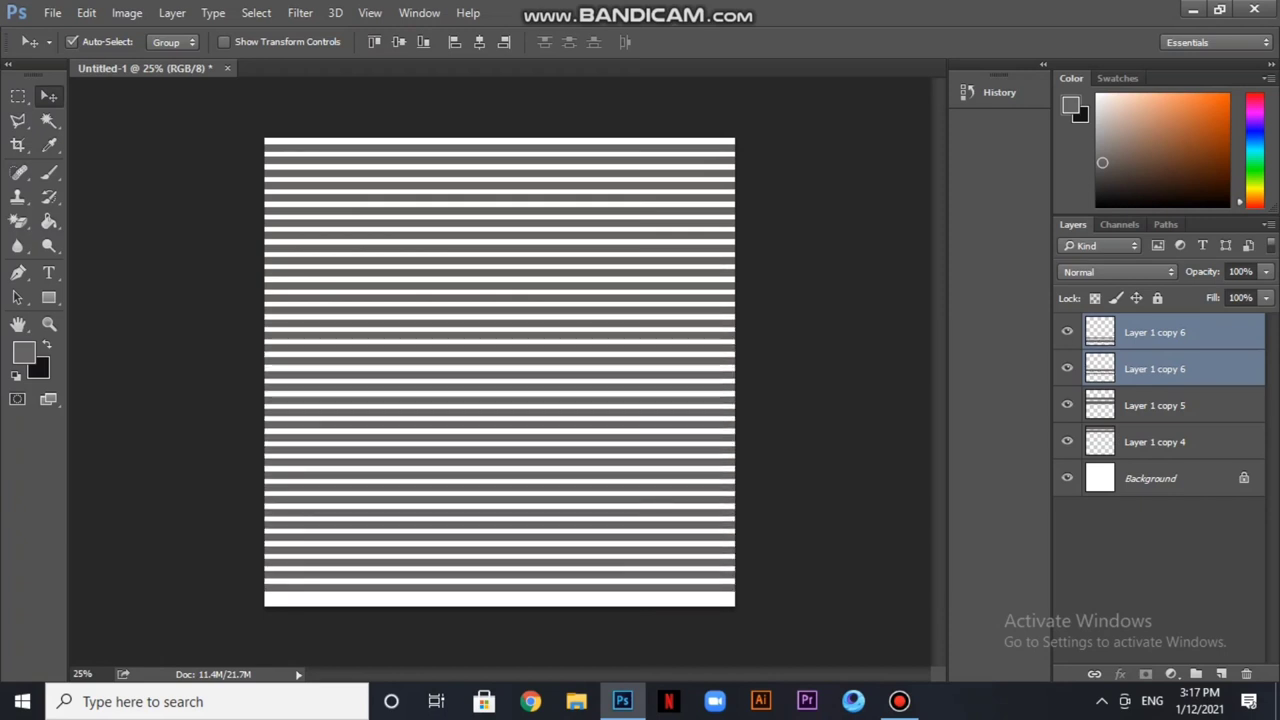
{"action": "key", "text": "shift+Down"}
Select all four stripe layers above the Background and merge them into one layer
{"action": "left_click", "coordinate": [1155, 441], "text": "shift"}
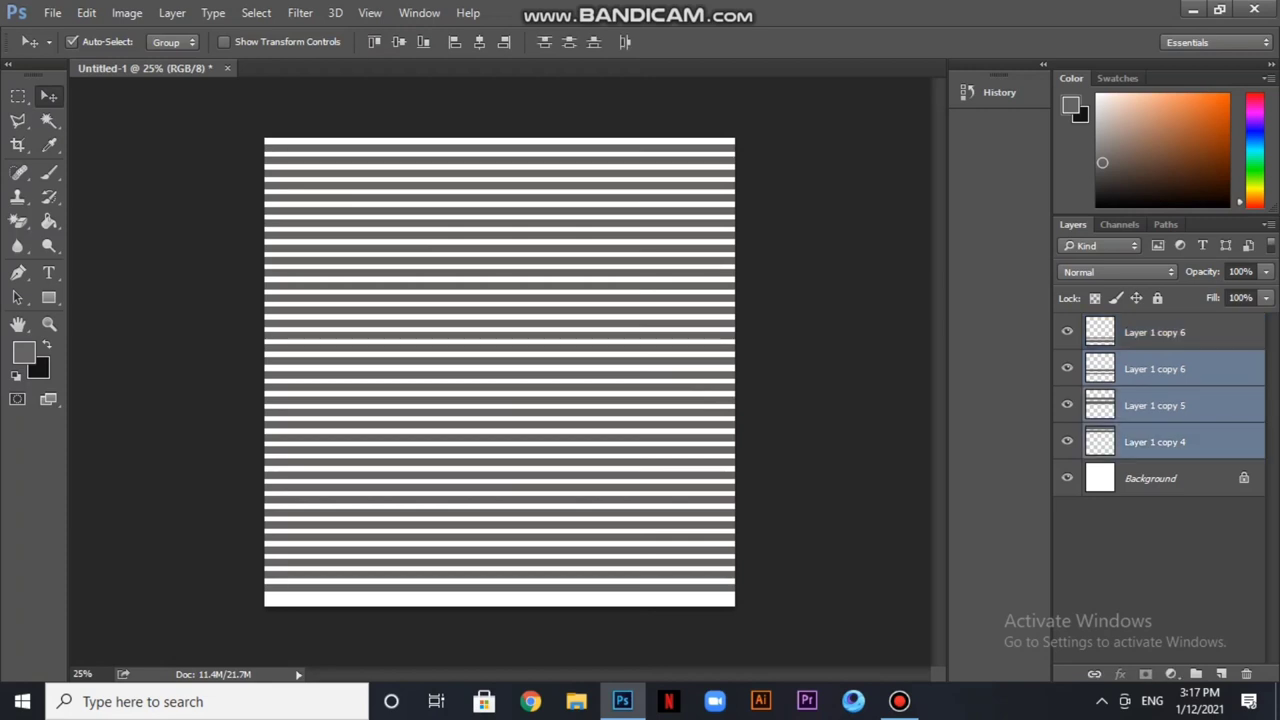
{"action": "left_click", "coordinate": [1155, 441]}
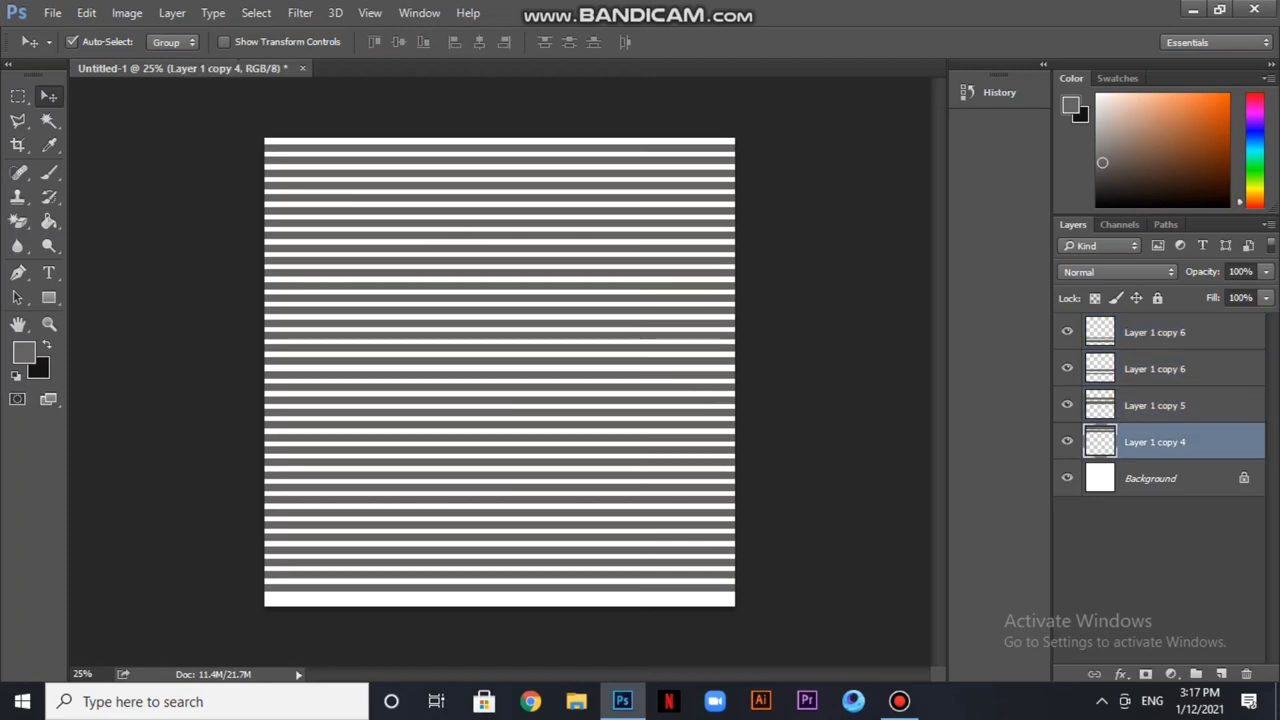
{"action": "right_click", "coordinate": [1158, 332]}
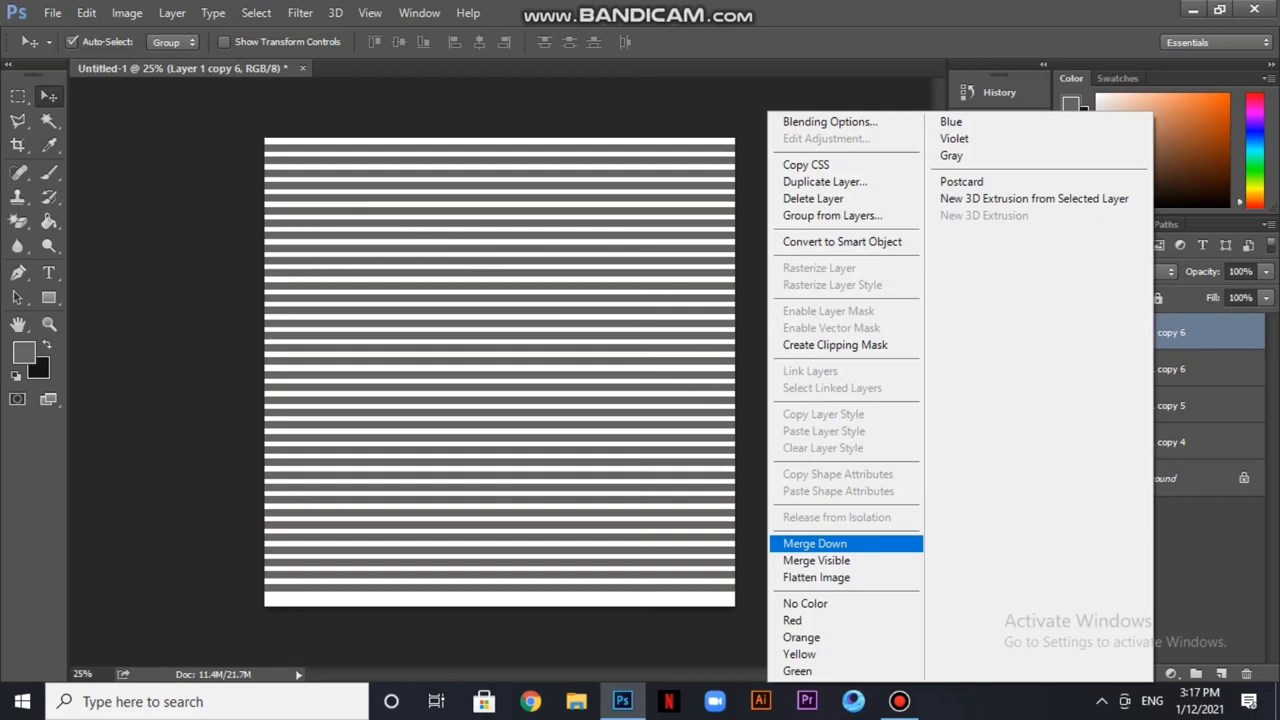
{"action": "key", "text": "Escape"}
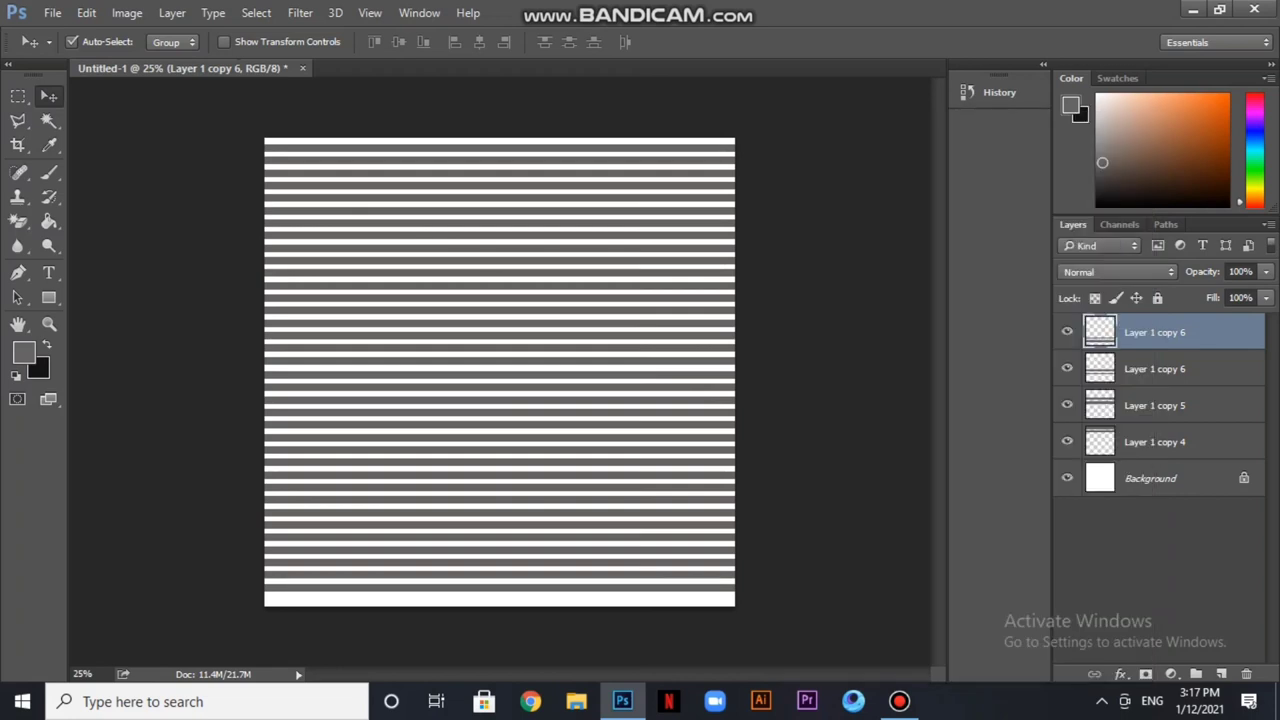
{"action": "left_click", "coordinate": [1180, 441], "text": "shift"}
{"action": "right_click", "coordinate": [1180, 441]}
{"action": "left_click", "coordinate": [840, 543]}
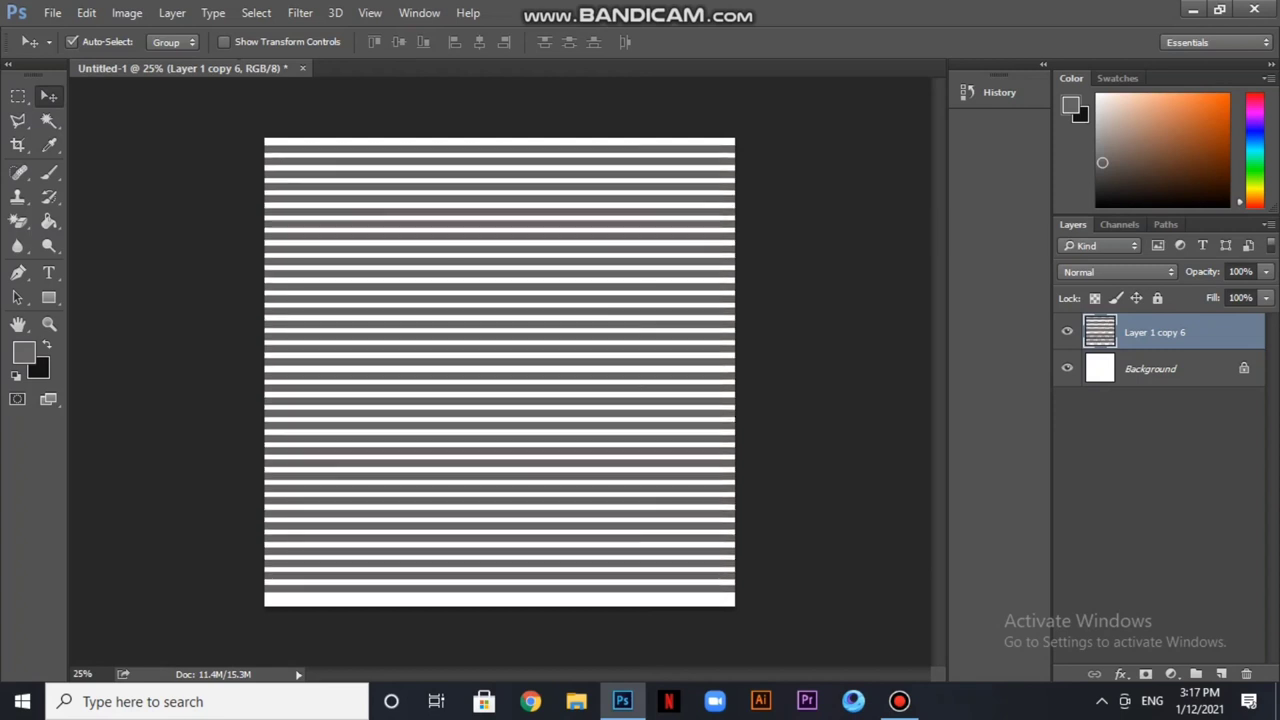
Enlarge the merged stripe layer slightly with Free Transform, extending its lower-right and upper-left corners so the stripes fill the canvas
{"action": "key", "text": "ctrl+t"}
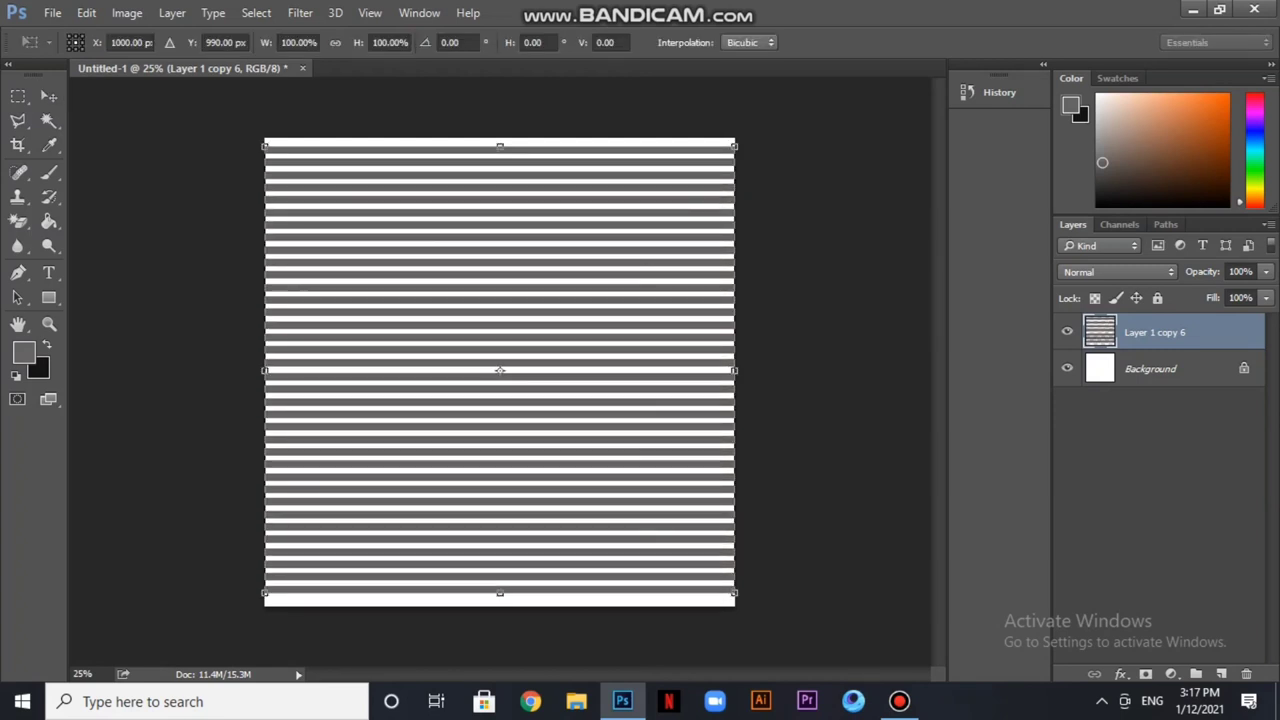
{"action": "left_click_drag", "start_coordinate": [734, 593], "coordinate": [743, 600]}
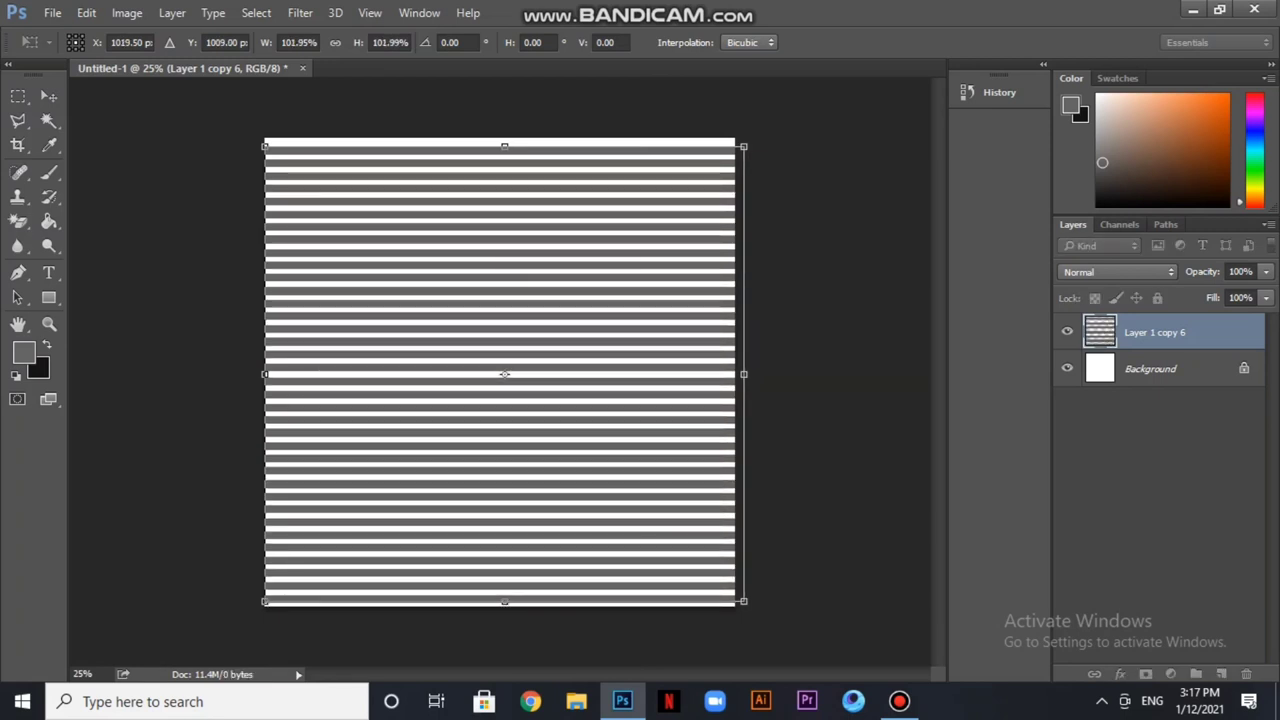
{"action": "left_click_drag", "start_coordinate": [264, 146], "coordinate": [258, 140]}
{"action": "key", "text": "Return"}
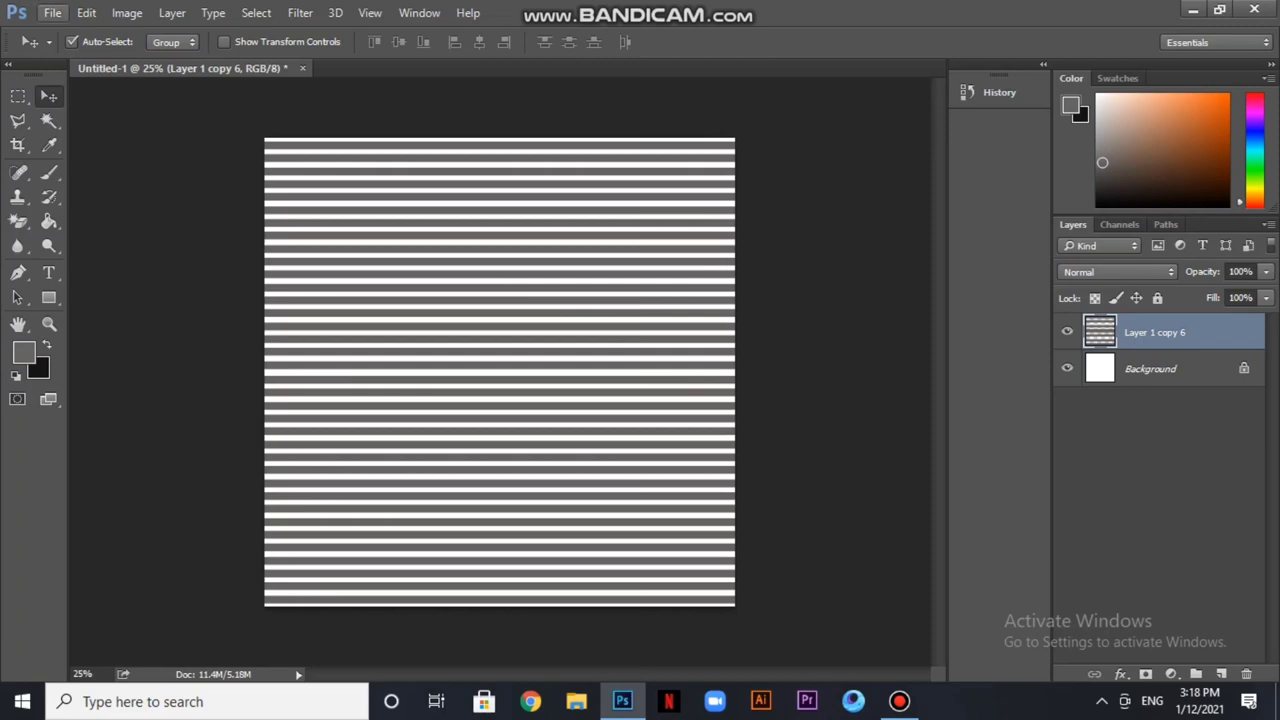
Open the "vintage flower" and "04a" images from the vectors folder on the Desktop
{"action": "left_click", "coordinate": [52, 12]}
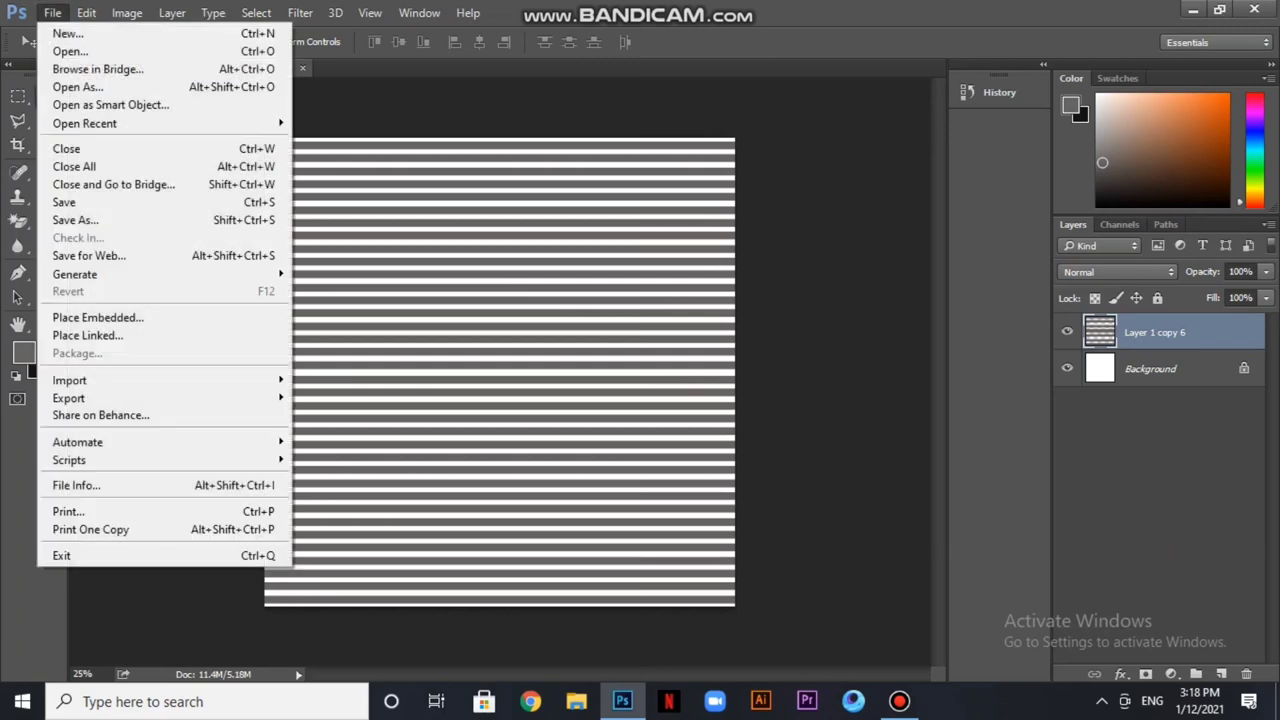
{"action": "left_click", "coordinate": [60, 57]}
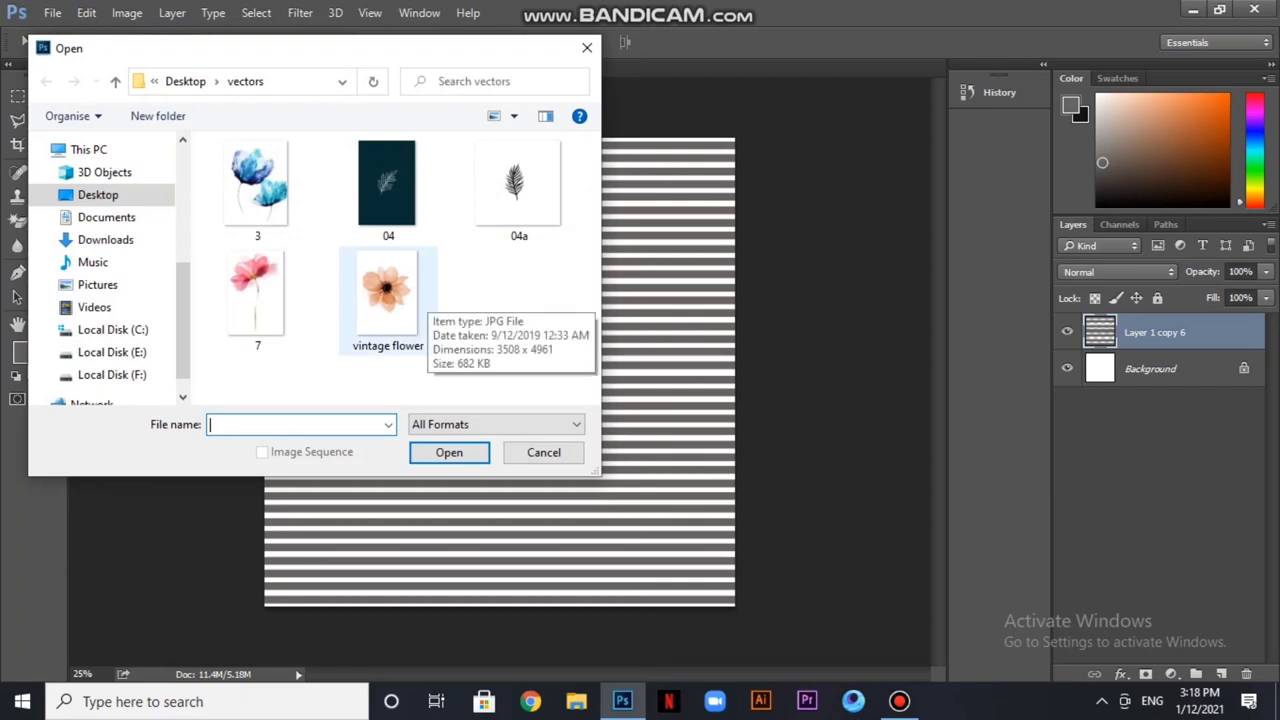
{"action": "left_click", "coordinate": [388, 295]}
{"action": "left_click", "coordinate": [516, 185], "text": "ctrl"}
{"action": "key", "text": "Return"}
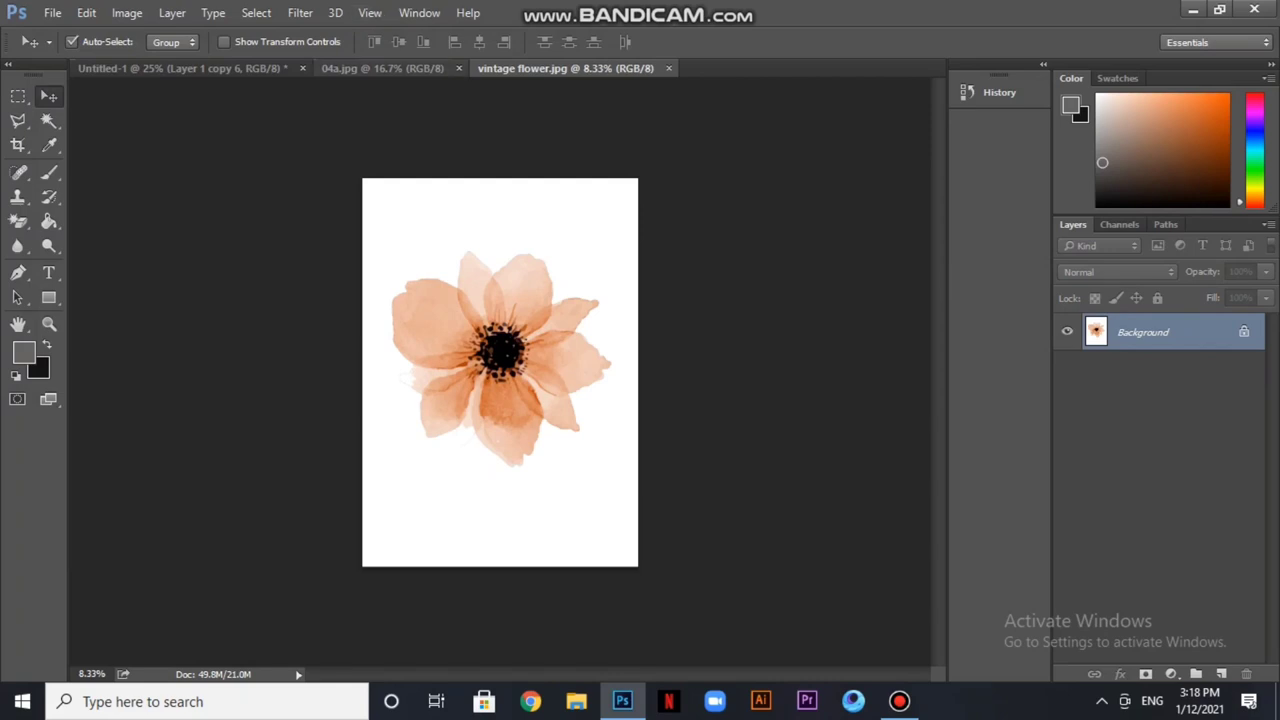
Remove the white background of vintage flower.jpg with the Magic Eraser and bring the flower into the striped Untitled-1 document
{"action": "left_click", "coordinate": [382, 68]}
{"action": "left_click", "coordinate": [565, 68]}
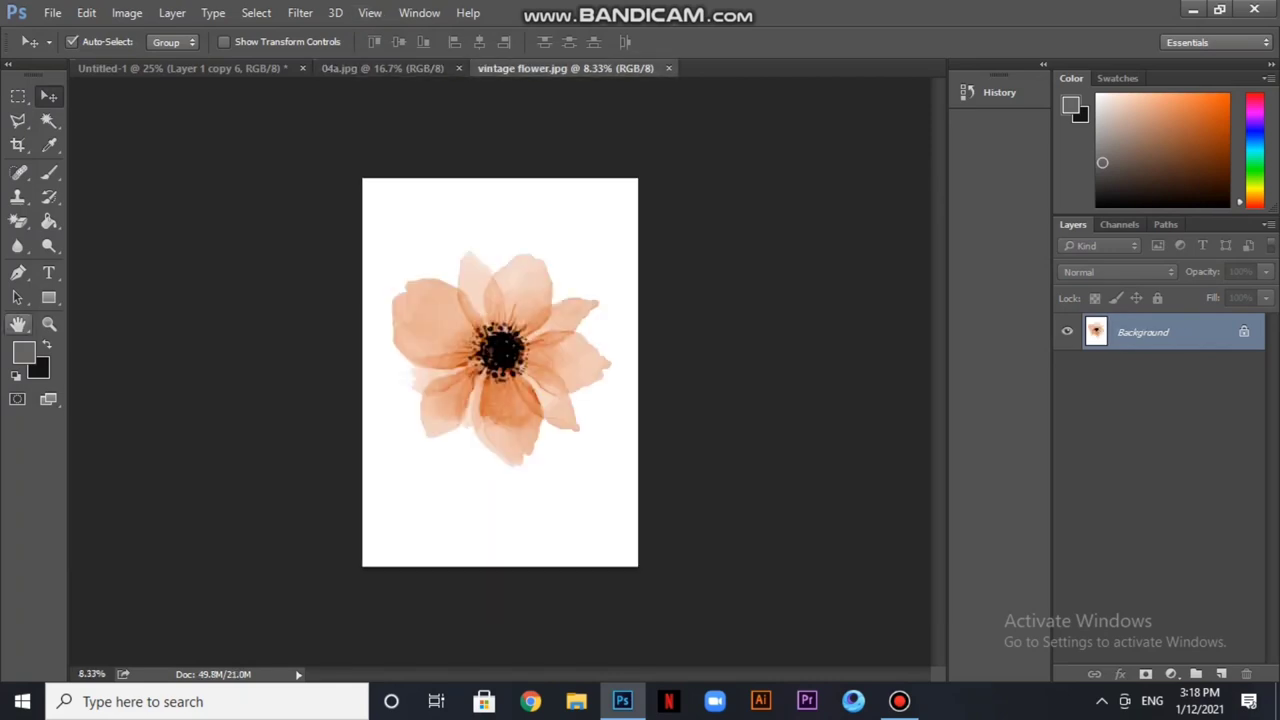
{"action": "left_click", "coordinate": [18, 221]}
{"action": "left_click", "coordinate": [420, 220]}
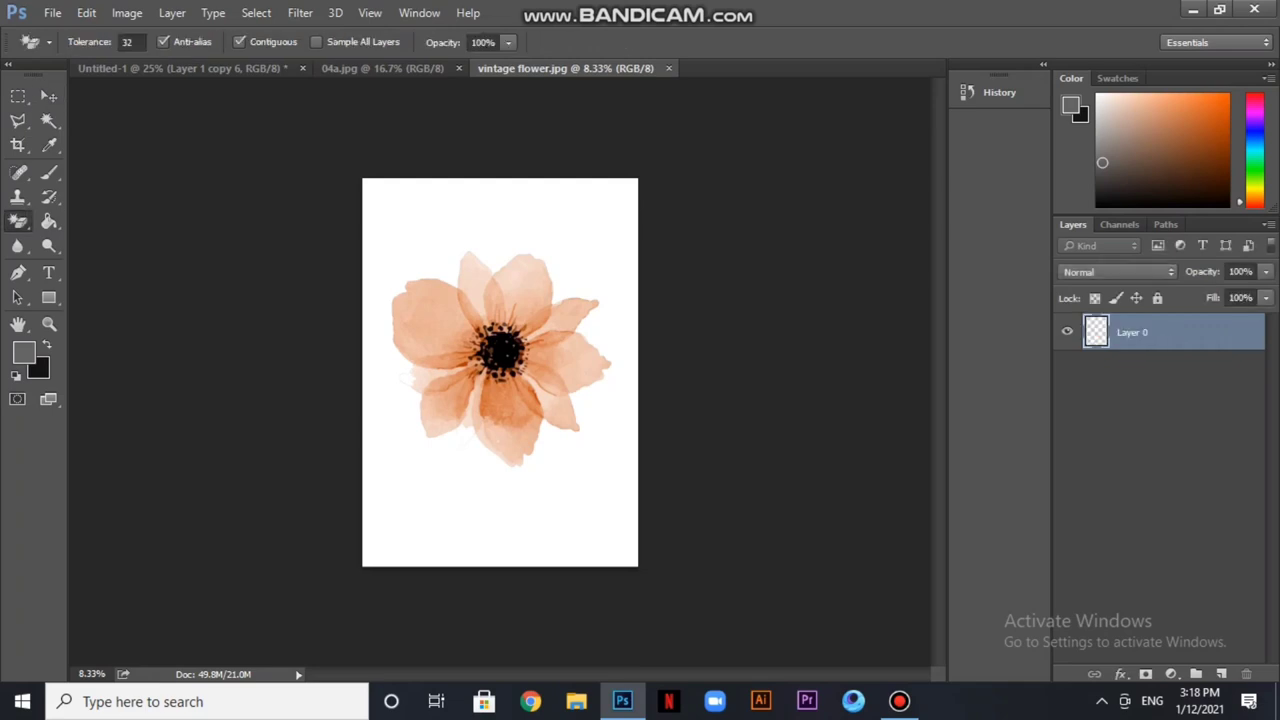
{"action": "key", "text": "v"}
{"action": "left_click_drag", "start_coordinate": [460, 350], "coordinate": [495, 322]}
Scale the flower down to about 11.4% and place it near the upper-left corner of the striped canvas
{"action": "key", "text": "ctrl+t"}
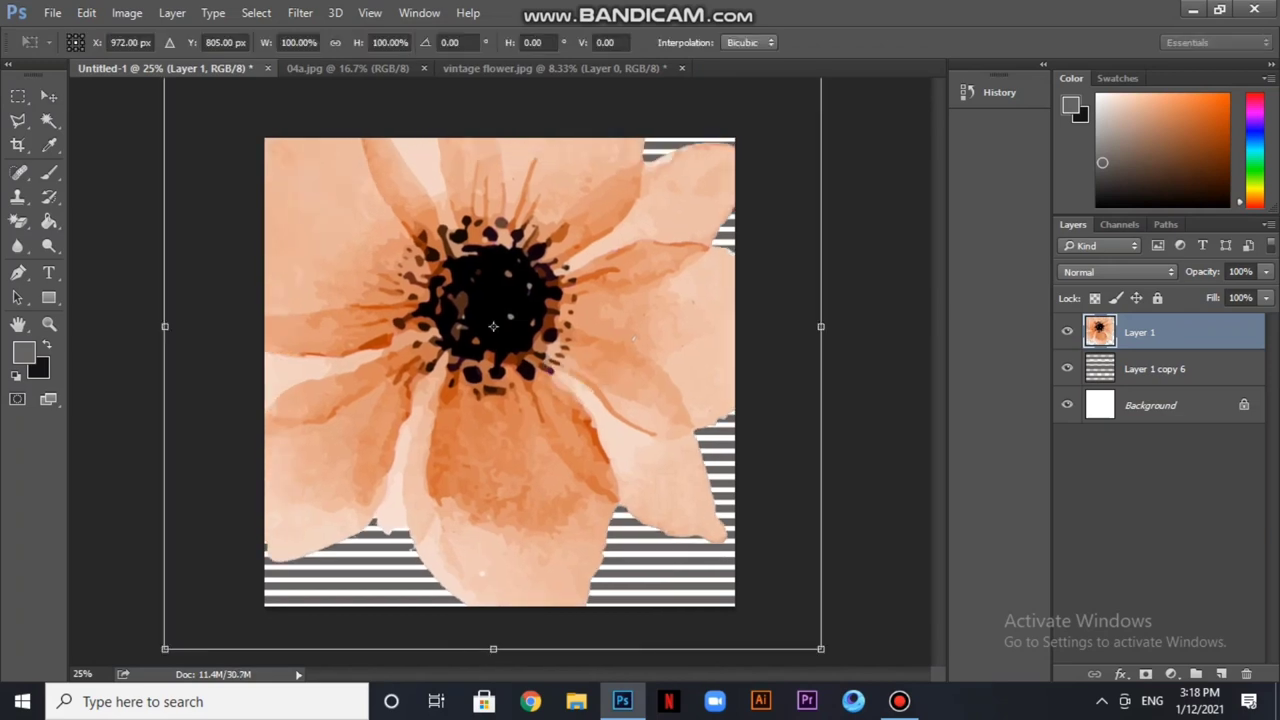
{"action": "left_click_drag", "start_coordinate": [821, 649], "coordinate": [428, 246]}
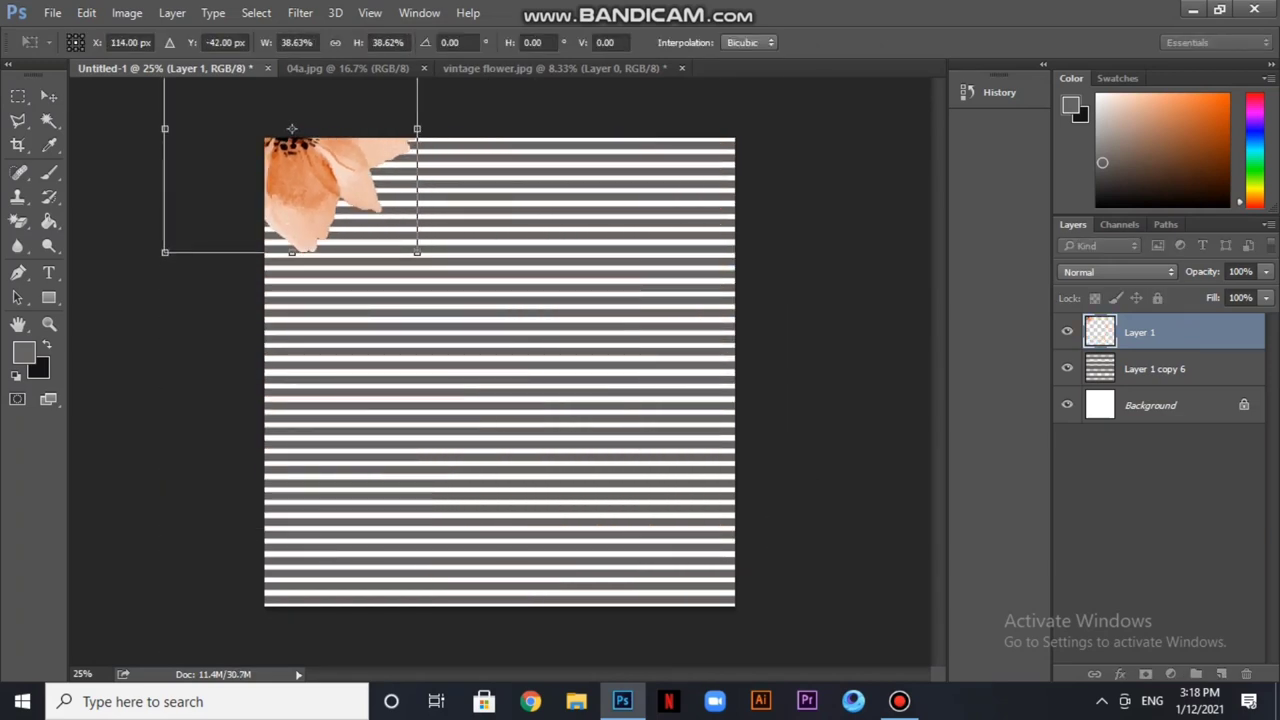
{"action": "left_click_drag", "start_coordinate": [328, 205], "coordinate": [518, 429]}
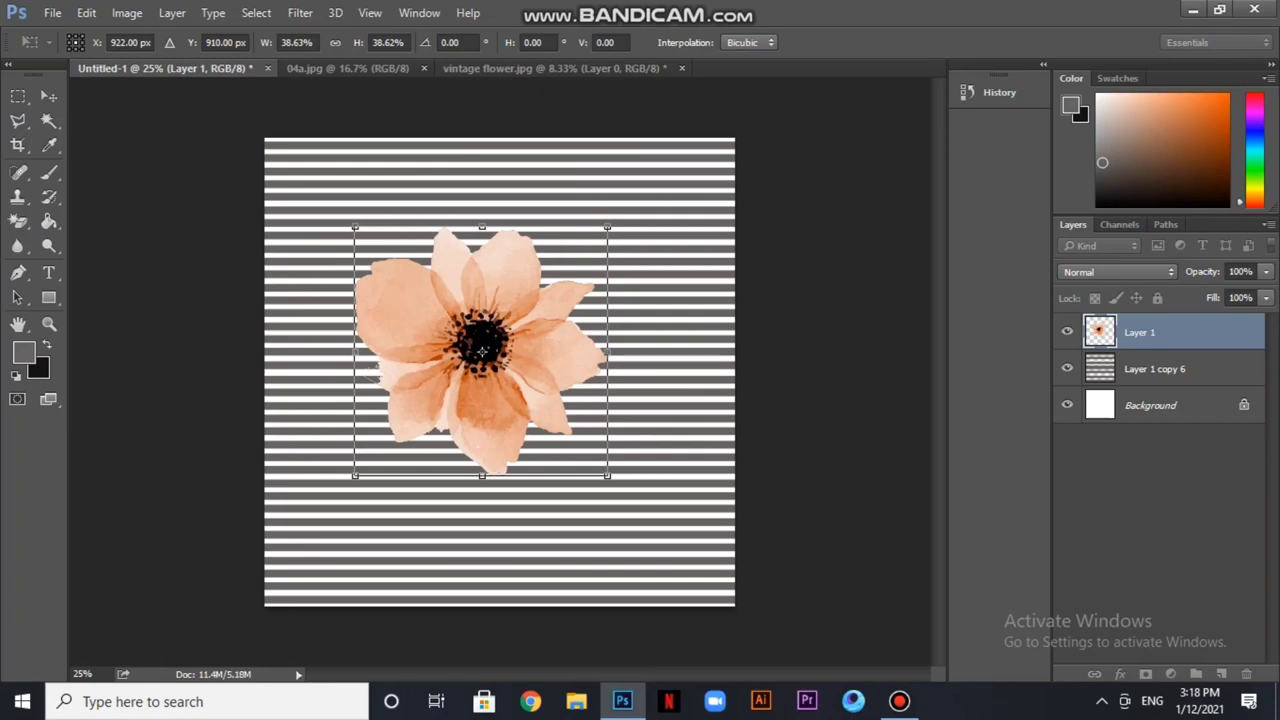
{"action": "left_click_drag", "start_coordinate": [607, 476], "coordinate": [313, 190]}
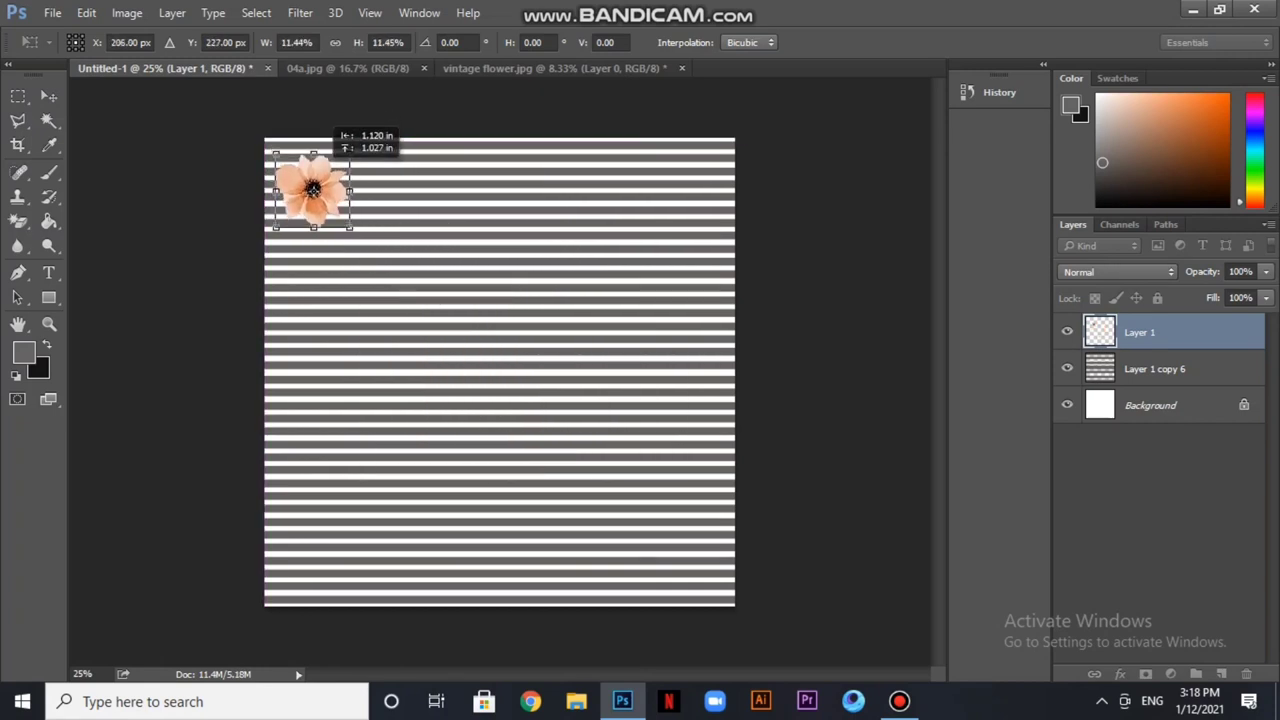
{"action": "key", "text": "Return"}
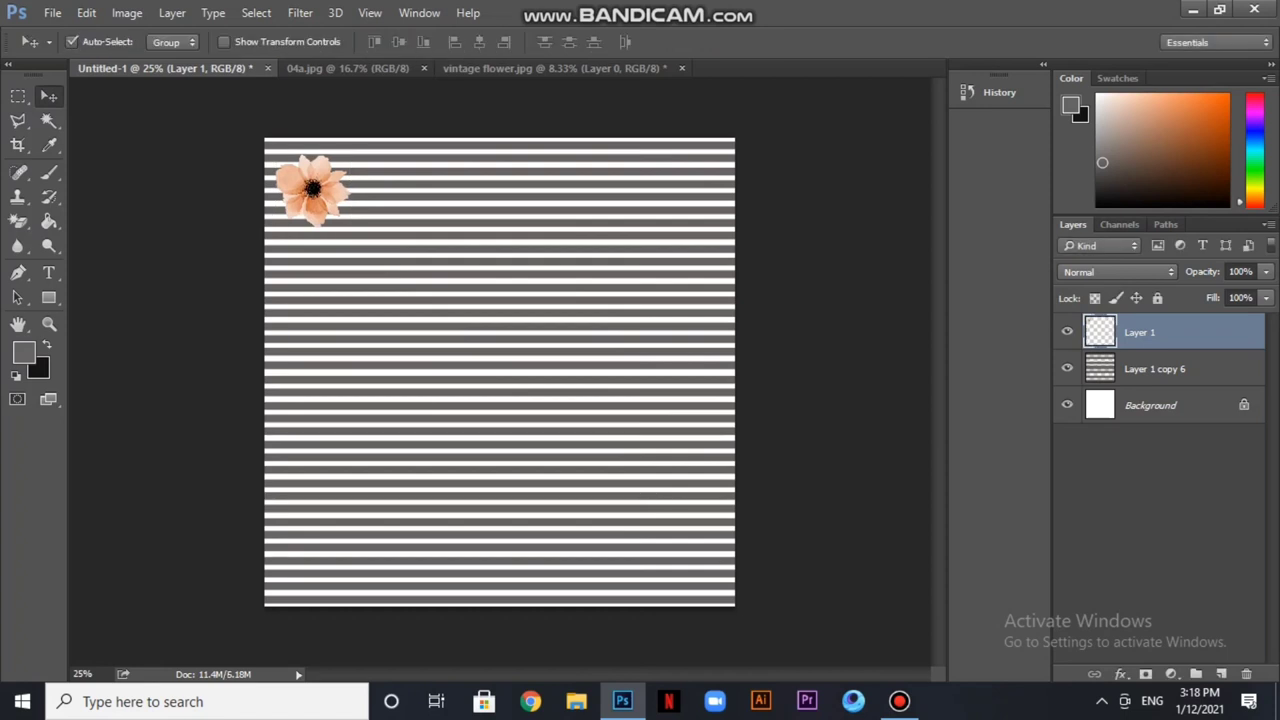
Duplicate the flower twice and space the copies out to form a row of three across the canvas's upper edge
{"action": "key", "text": "ctrl+j"}
{"action": "left_click_drag", "start_coordinate": [313, 190], "coordinate": [670, 190]}
{"action": "key", "text": "ctrl+j"}
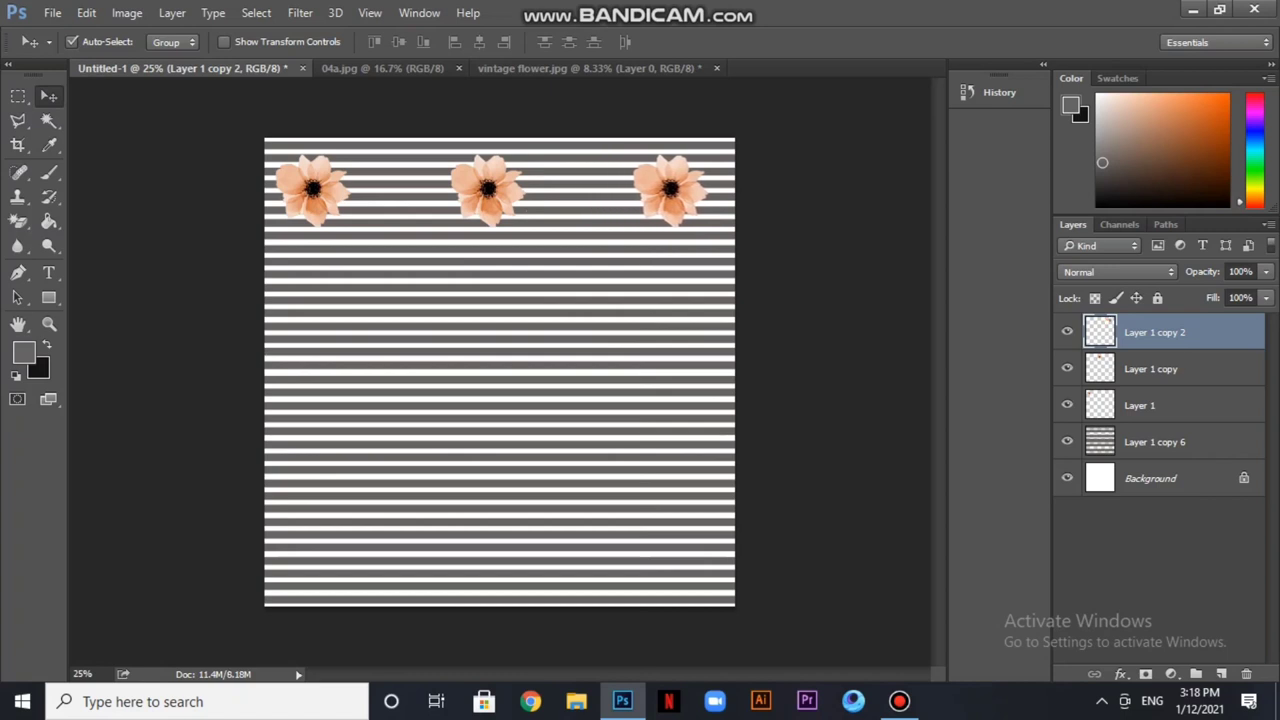
Remove the white background around the leaf in 04a.jpg and between its leaflets with the Magic Eraser
{"action": "left_click", "coordinate": [382, 68]}
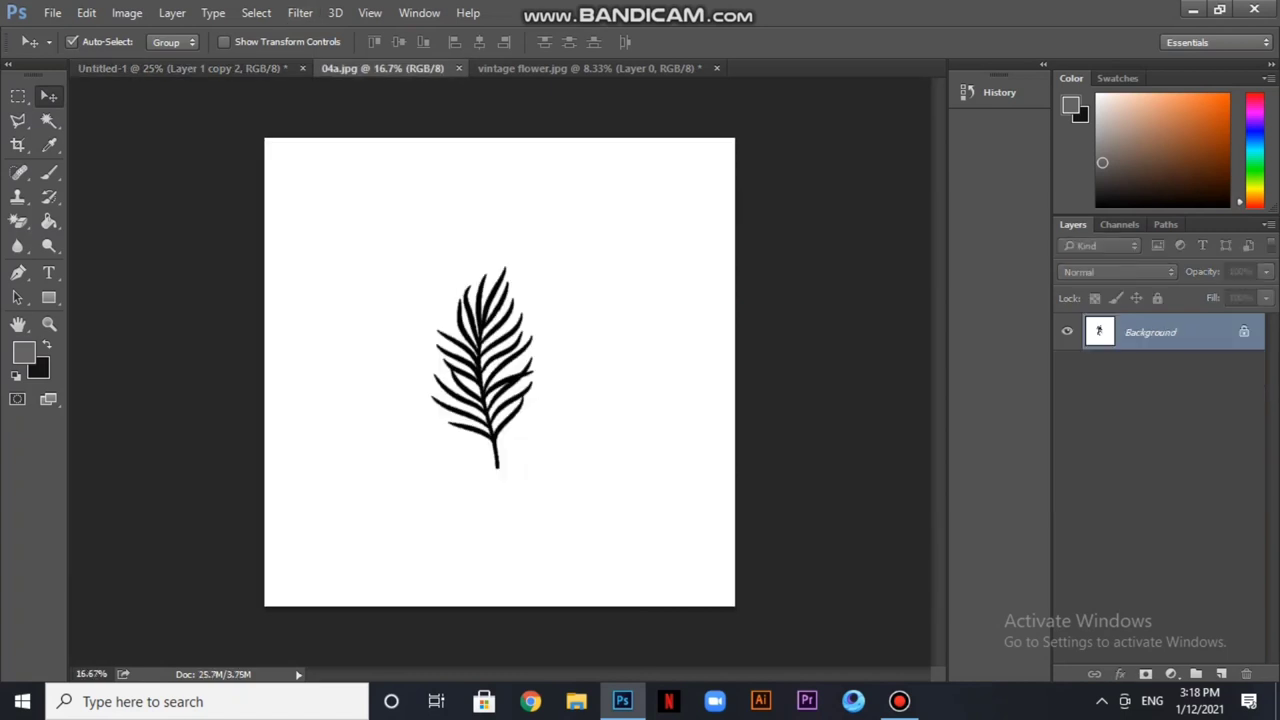
{"action": "left_click", "coordinate": [18, 221]}
{"action": "left_click", "coordinate": [380, 300]}
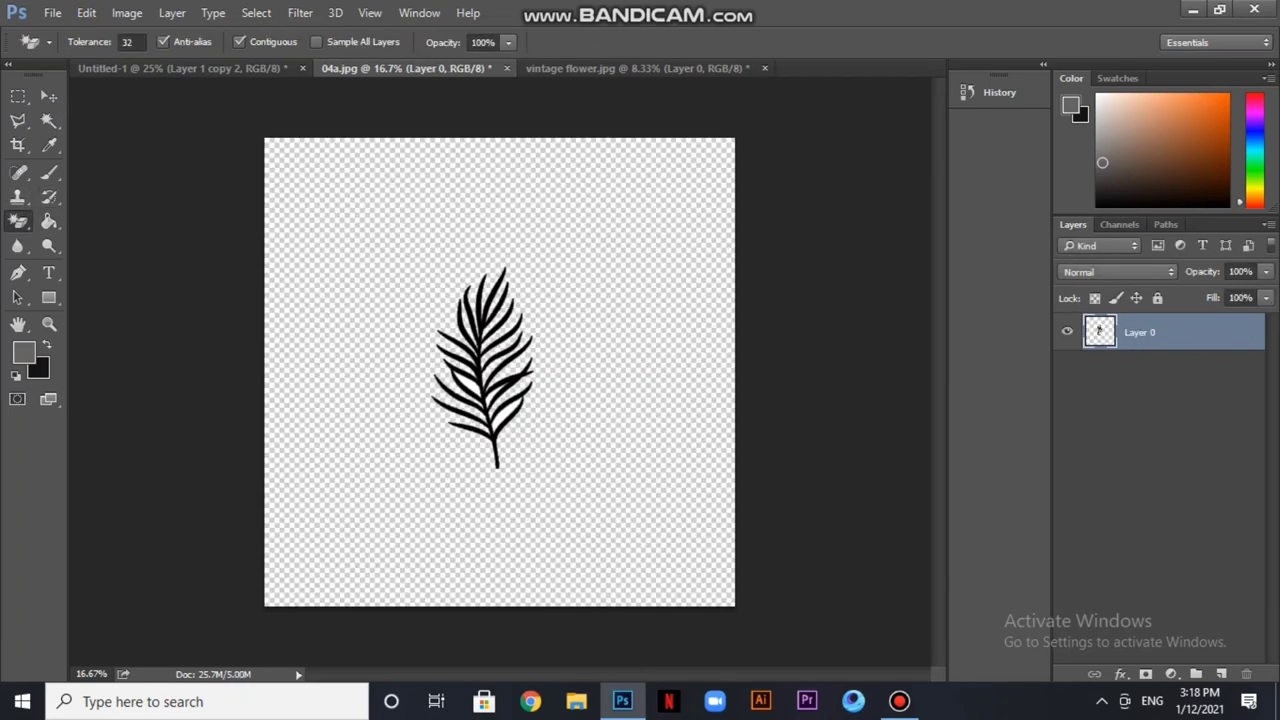
{"action": "left_click", "coordinate": [466, 385]}
{"action": "left_click", "coordinate": [508, 412]}
Bring the cut-out leaf into the striped Untitled-1 document and position it below the row of flowers
{"action": "key", "text": "v"}
{"action": "left_click_drag", "start_coordinate": [484, 366], "coordinate": [318, 180]}
{"action": "left_click_drag", "start_coordinate": [394, 250], "coordinate": [414, 349]}
{"action": "key", "text": "ctrl+z"}
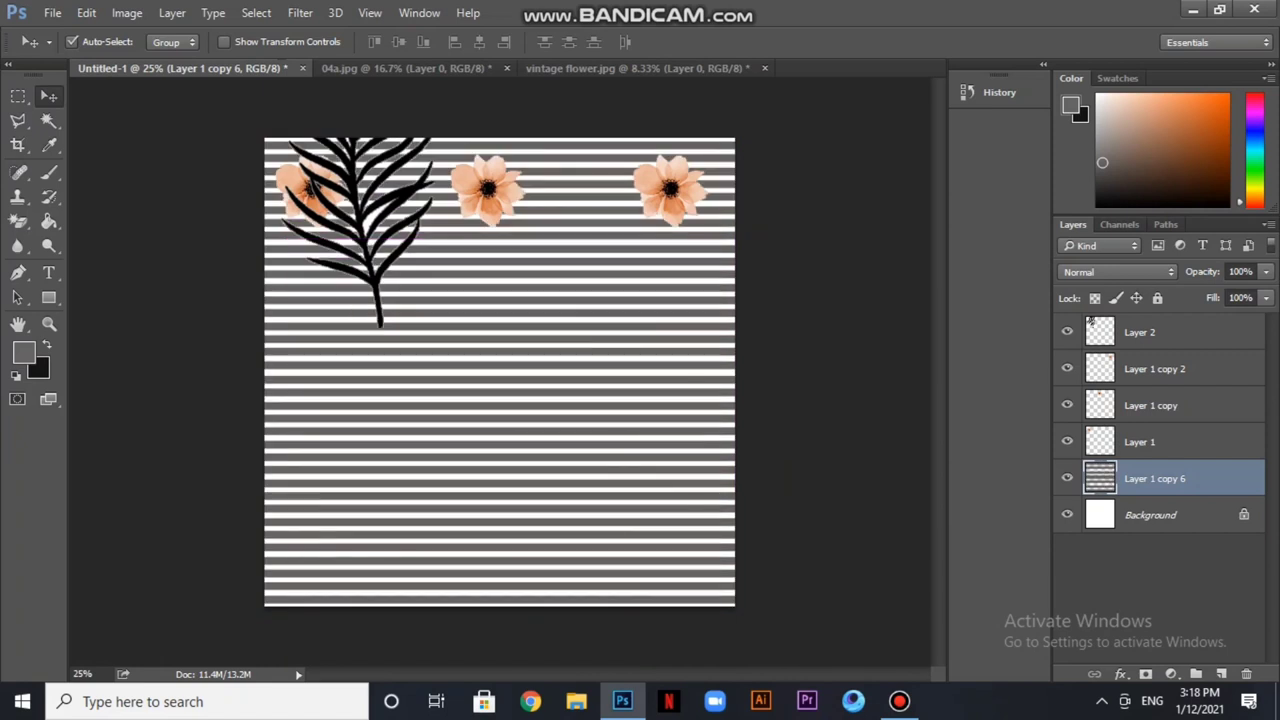
{"action": "left_click", "coordinate": [1090, 320]}
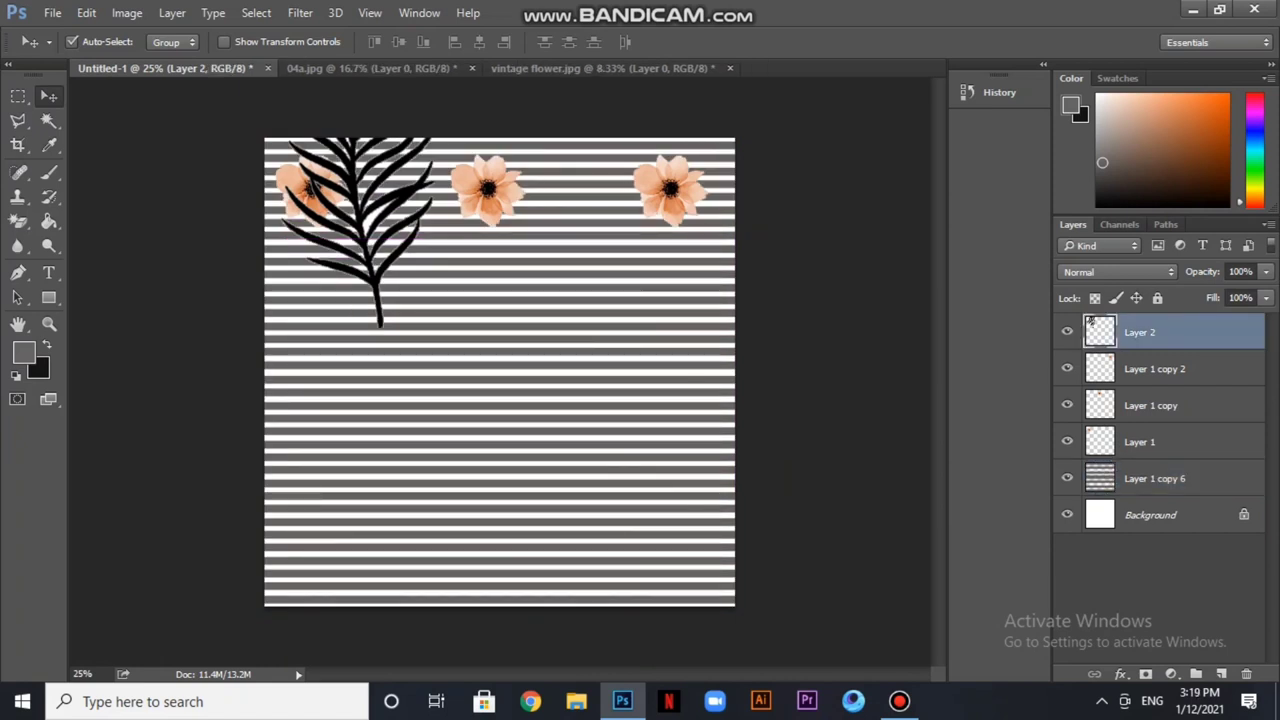
{"action": "left_click_drag", "start_coordinate": [420, 150], "coordinate": [480, 340]}
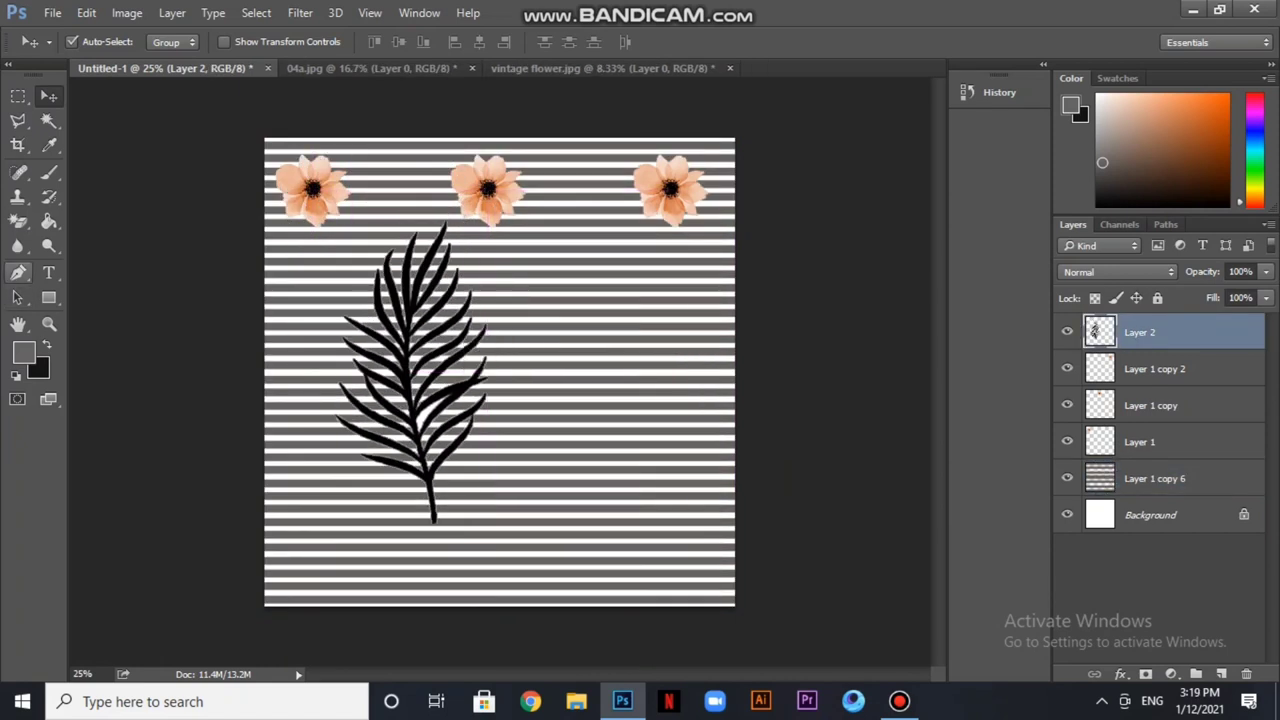
Set the foreground color to orange d37947 and fill the black leaf with it using the Paint Bucket
{"action": "left_click", "coordinate": [18, 221]}
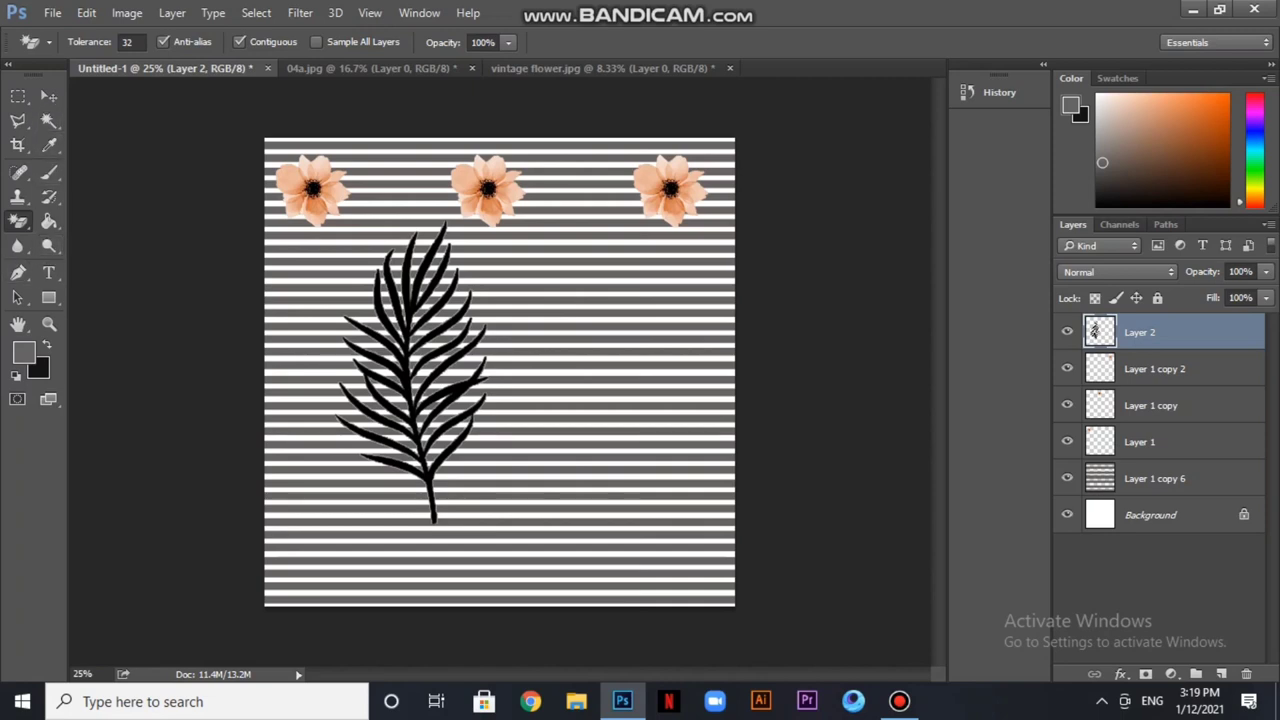
{"action": "left_click", "coordinate": [23, 351]}
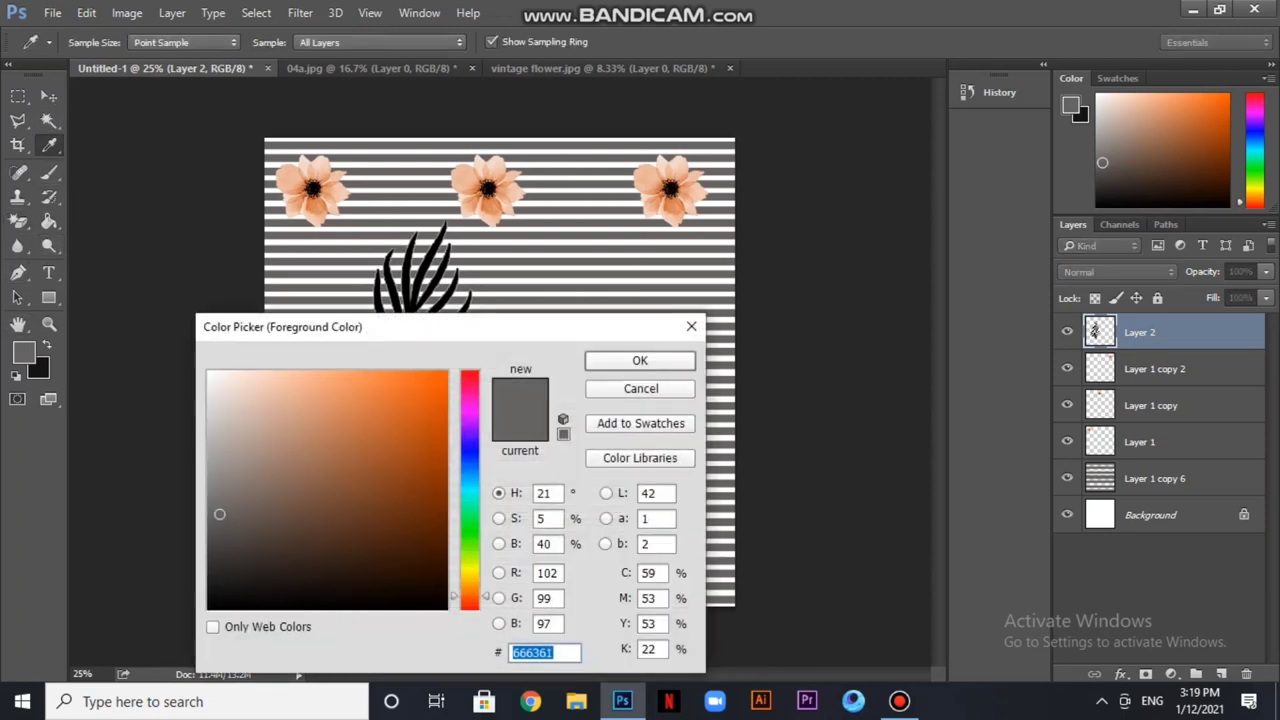
{"action": "left_click", "coordinate": [366, 412]}
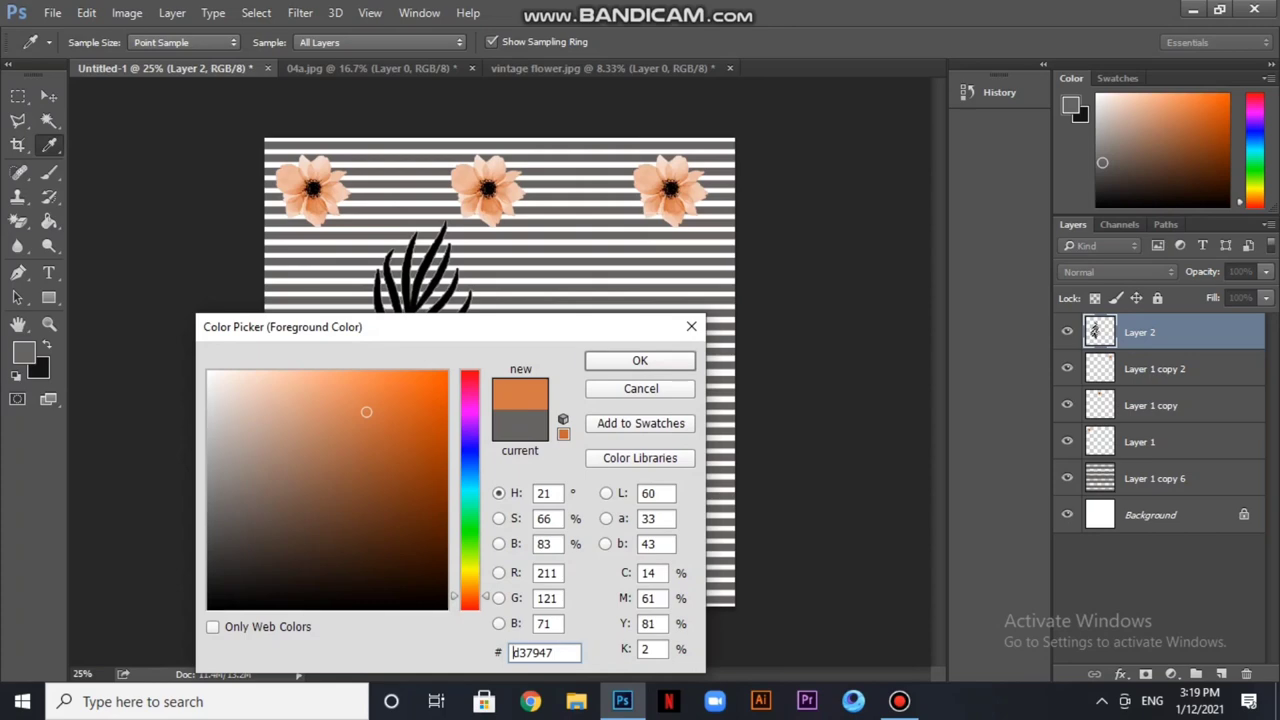
{"action": "left_click", "coordinate": [640, 360]}
{"action": "key", "text": "g"}
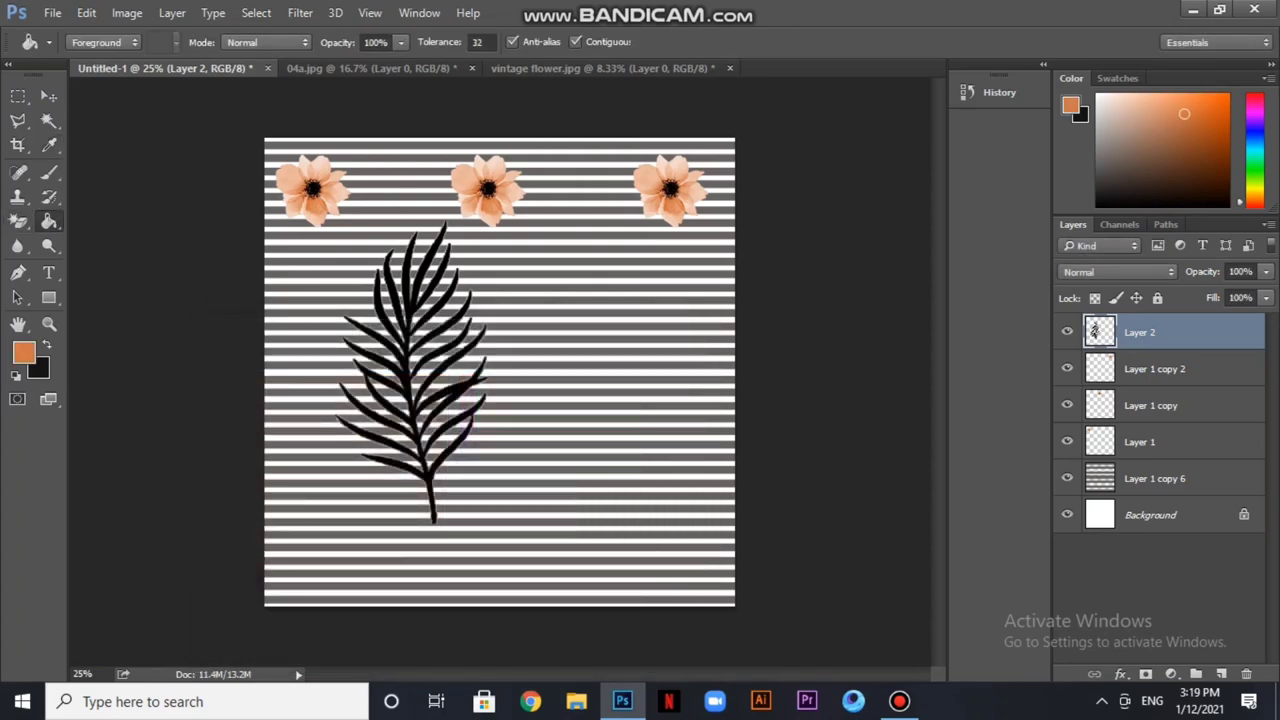
{"action": "left_click", "coordinate": [410, 380]}
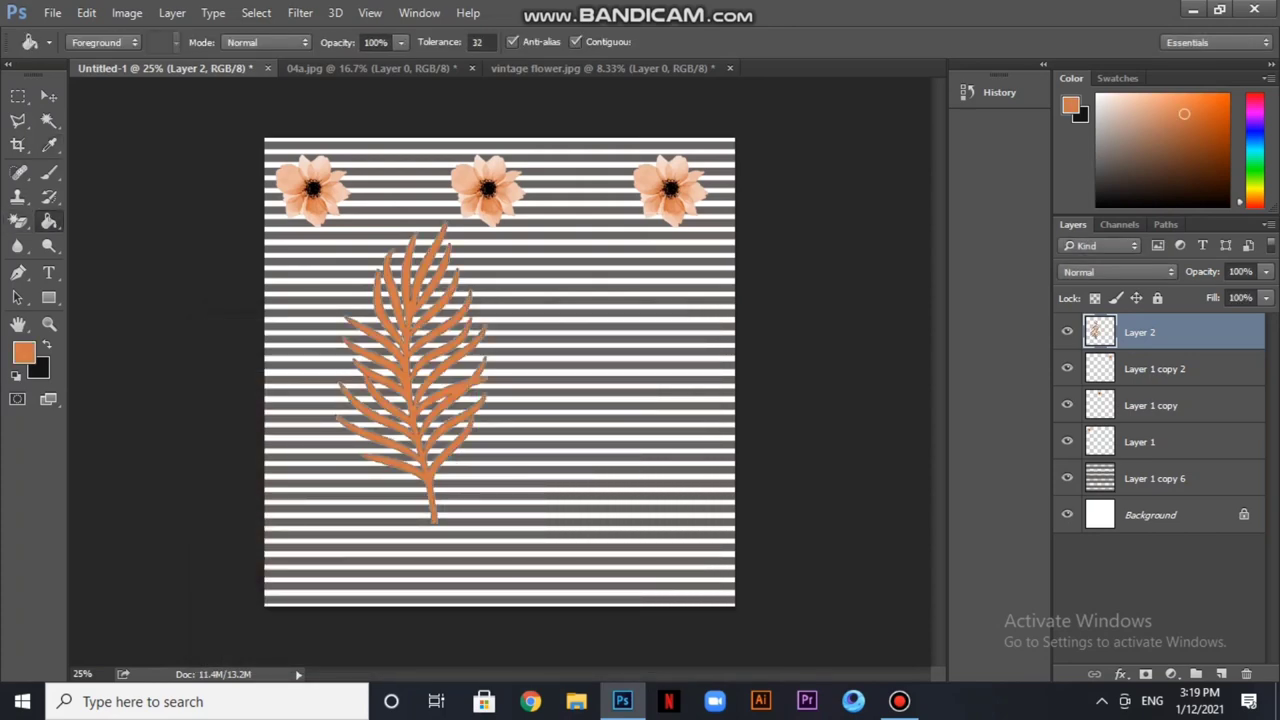
Scale the orange leaf to about 27%, rotate it about -119°, and place it between the first and second flowers
{"action": "key", "text": "ctrl+t"}
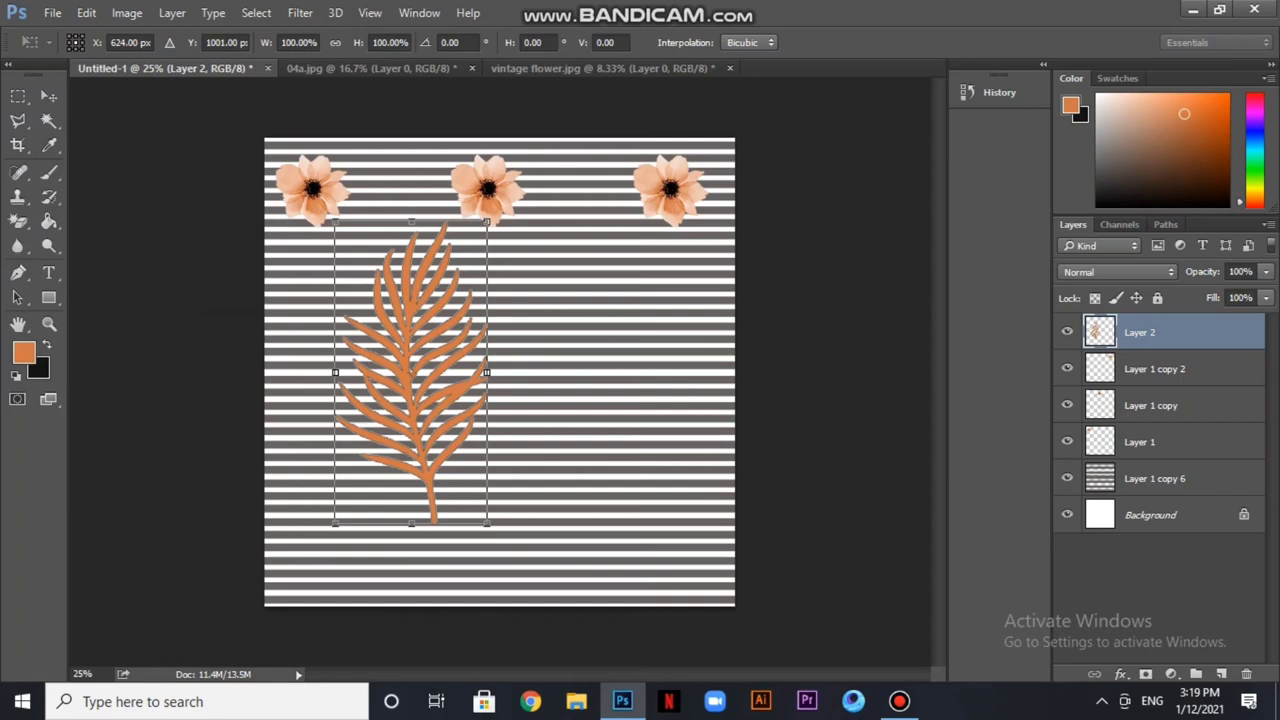
{"action": "left_click_drag", "start_coordinate": [487, 523], "coordinate": [470, 136]}
{"action": "left_click_drag", "start_coordinate": [365, 270], "coordinate": [443, 190]}
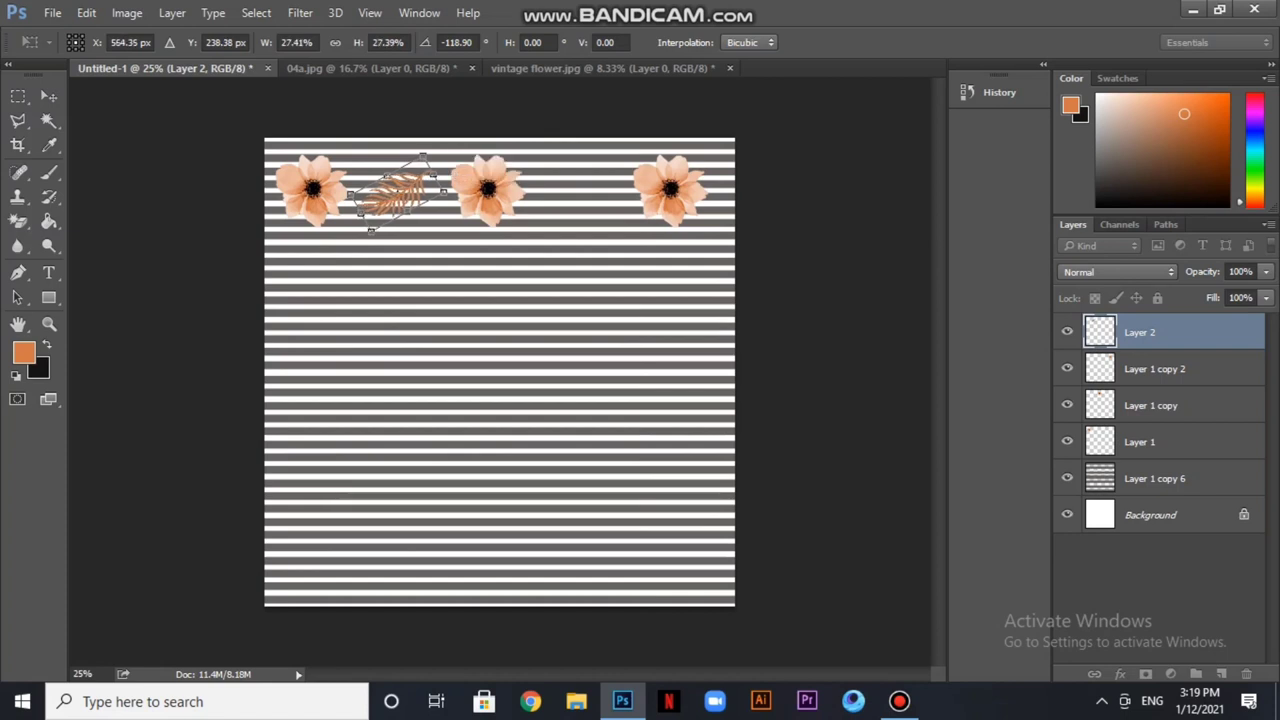
{"action": "key", "text": "Return"}
{"action": "key", "text": "g"}
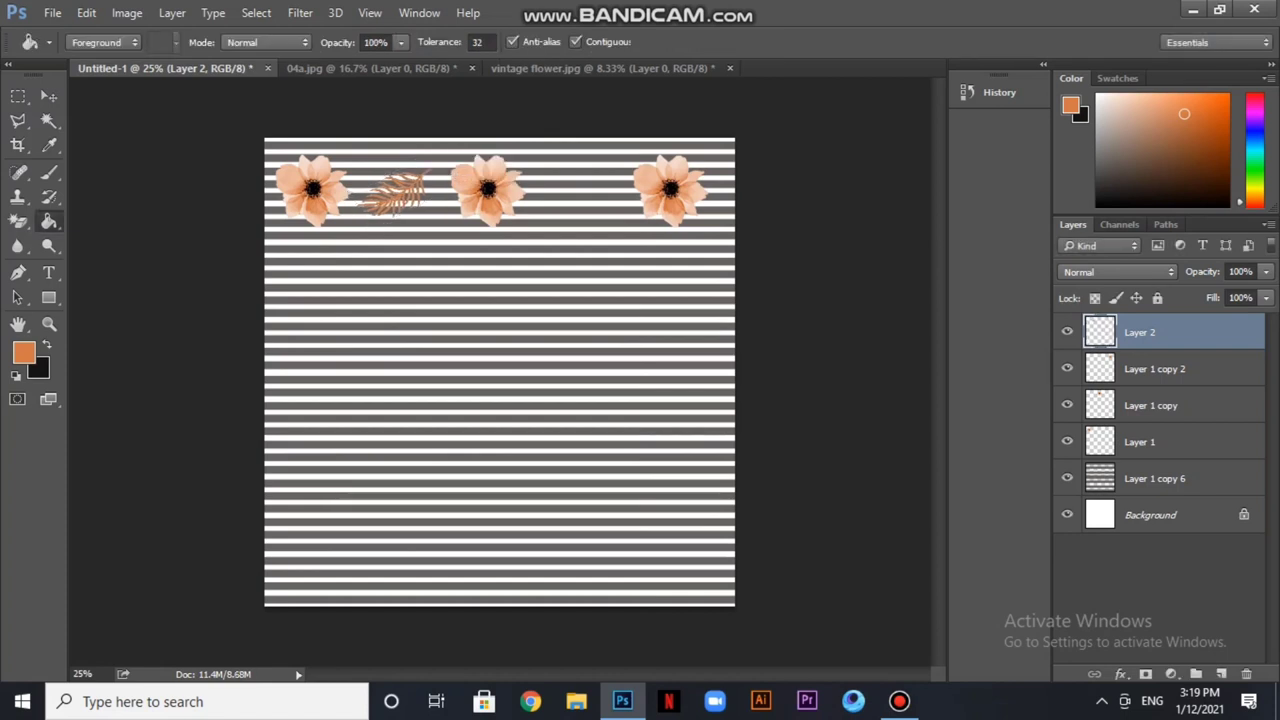
Duplicate the small orange leaf and move the copy between the second and third flowers of the row
{"action": "key", "text": "v"}
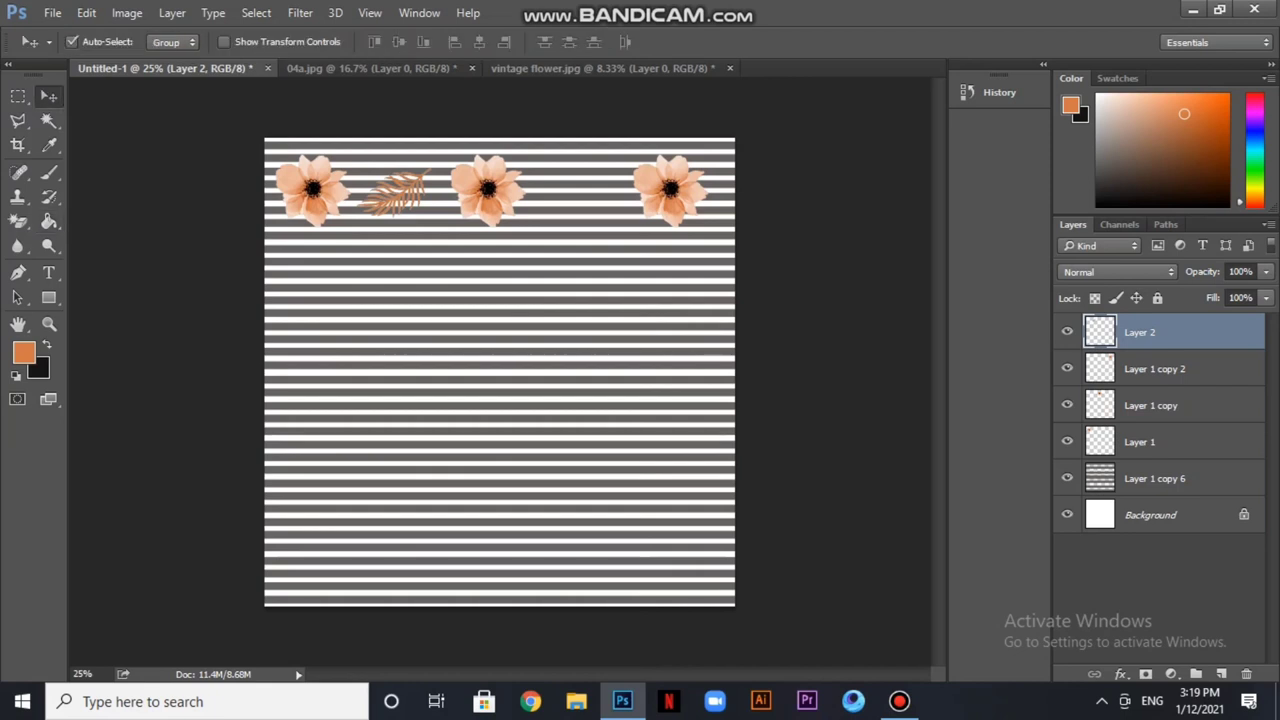
{"action": "key", "text": "ctrl+j"}
{"action": "key", "text": "shift+Right"}
{"action": "key", "text": "shift+Right"}
{"action": "key", "text": "shift+Right"}
{"action": "key", "text": "shift+Right"}
{"action": "key", "text": "shift+Right"}
{"action": "key", "text": "shift+Right"}
{"action": "key", "text": "shift+Right"}
{"action": "key", "text": "shift+Right"}
{"action": "key", "text": "shift+Right"}
{"action": "key", "text": "shift+Right"}
{"action": "key", "text": "shift+Right"}
{"action": "key", "text": "shift+Right"}
{"action": "key", "text": "shift+Right"}
{"action": "key", "text": "shift+Right"}
{"action": "key", "text": "shift+Right"}
{"action": "key", "text": "shift+Right"}
{"action": "key", "text": "shift+Right"}
{"action": "key", "text": "shift+Right"}
{"action": "key", "text": "shift+Right"}
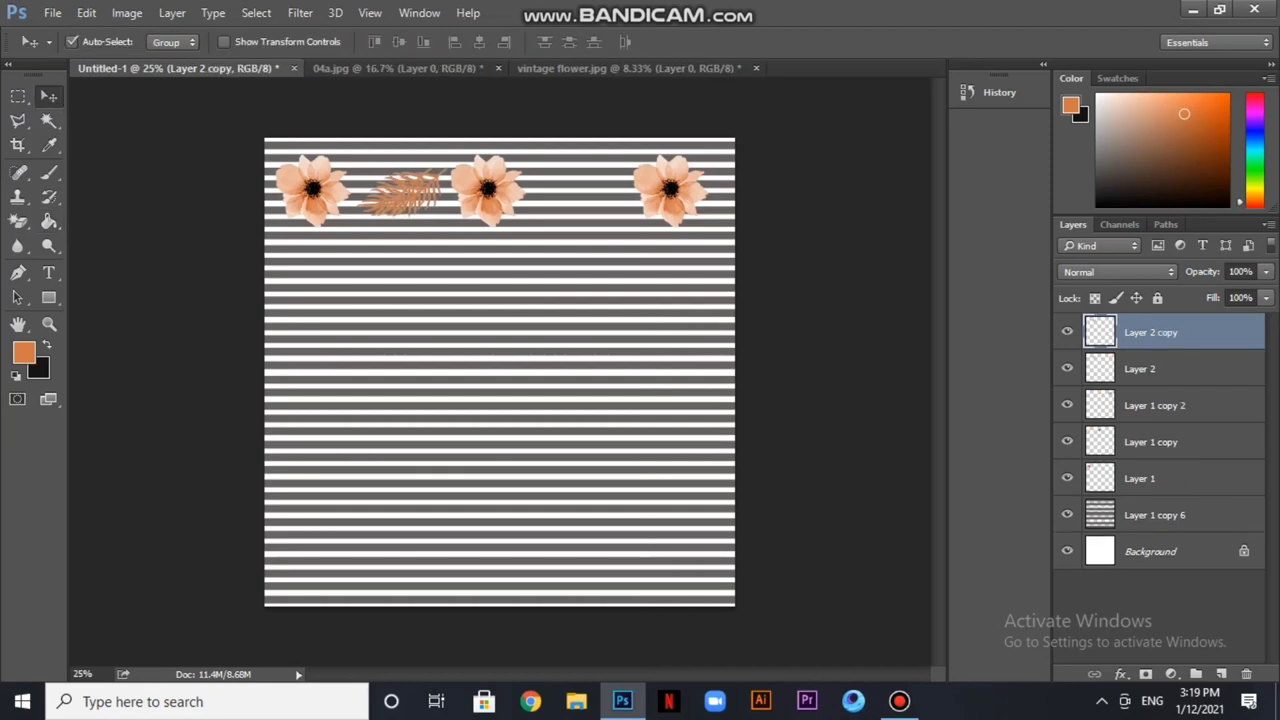
{"action": "left_click_drag", "start_coordinate": [437, 190], "coordinate": [563, 192]}
{"action": "key", "text": "shift+Right"}
{"action": "key", "text": "shift+Right"}
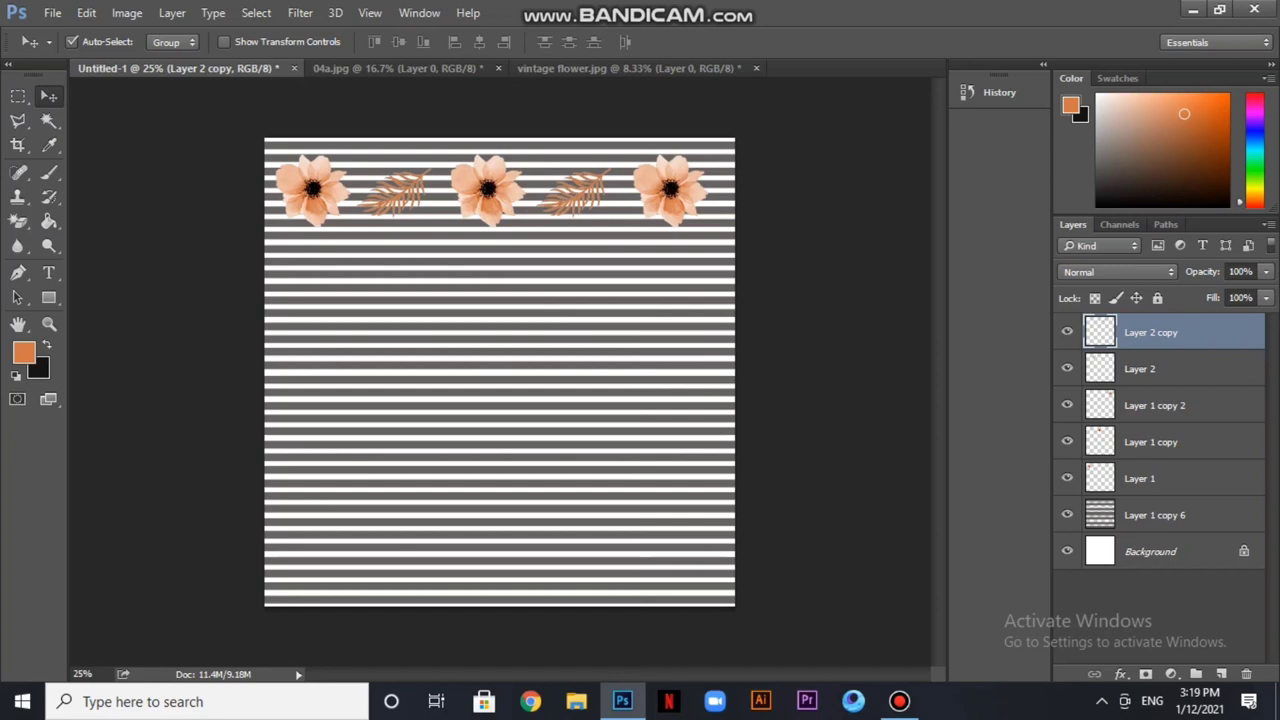
Duplicate the three flower layers together and move the copies straight down to form a second row
{"action": "left_click", "coordinate": [1150, 478]}
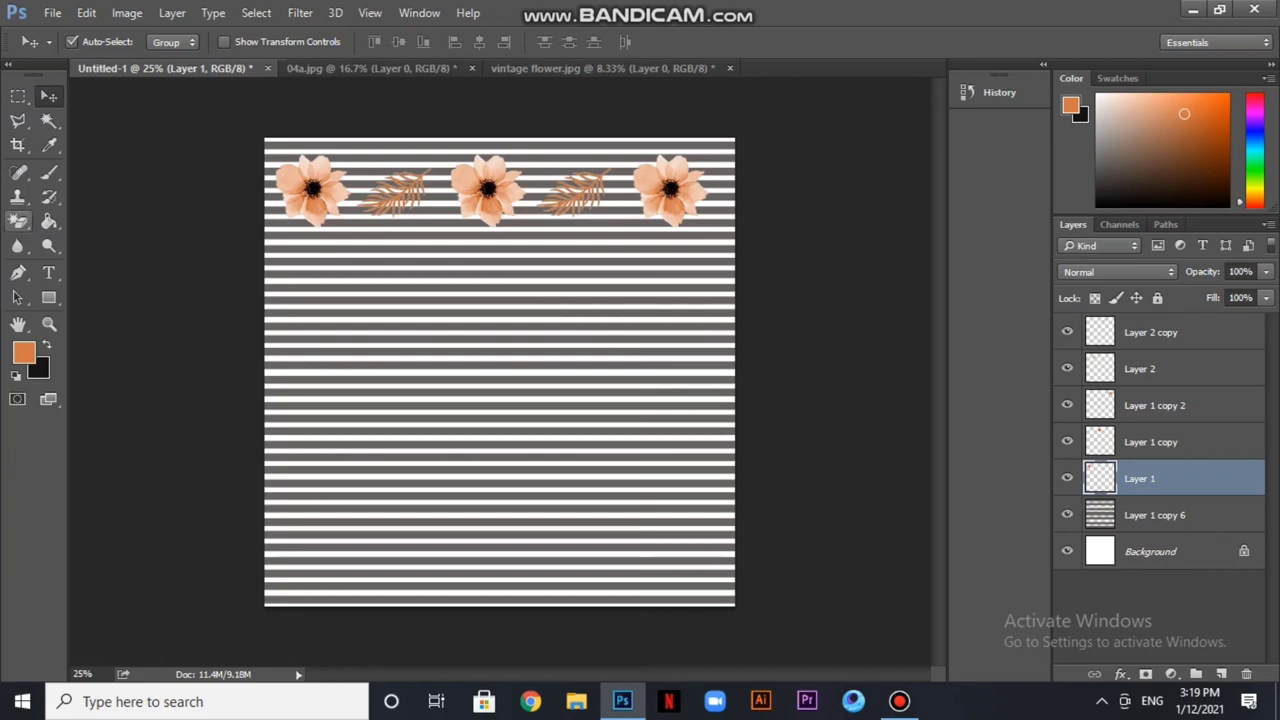
{"action": "left_click", "coordinate": [1154, 405], "text": "shift"}
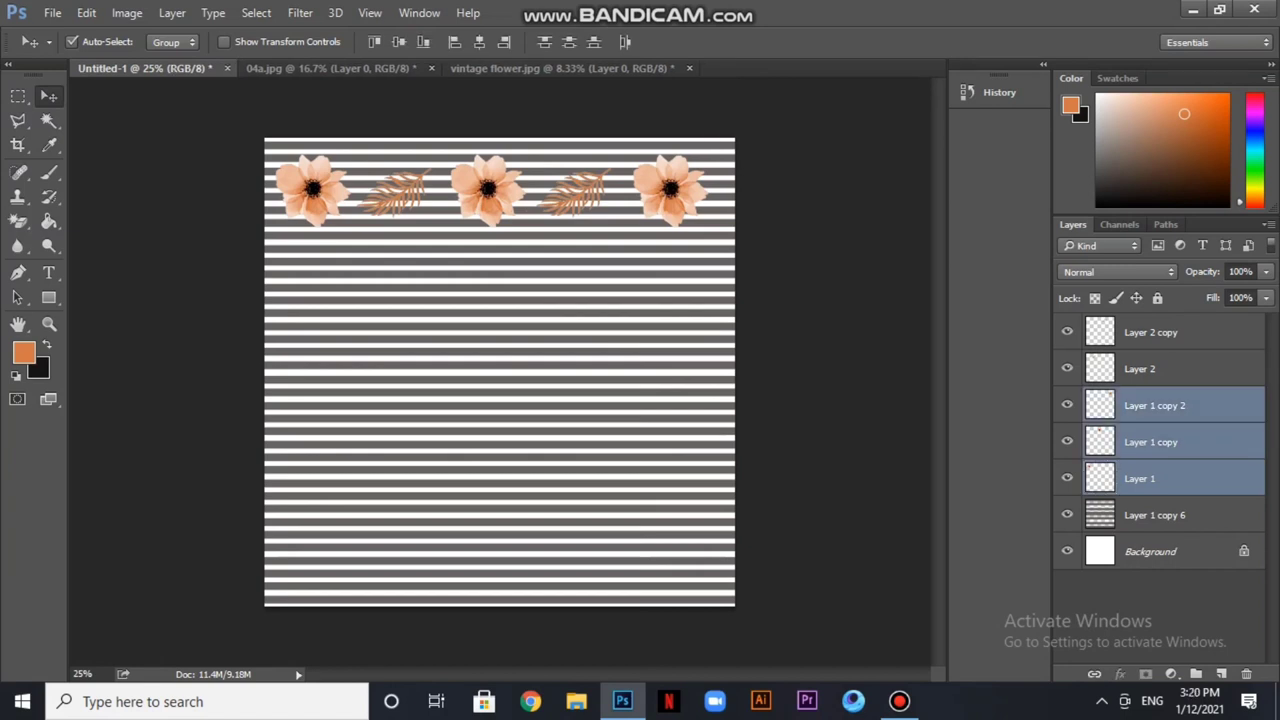
{"action": "key", "text": "ctrl+j"}
{"action": "key", "text": "shift+Down"}
{"action": "key", "text": "shift+Down"}
{"action": "key", "text": "shift+Down"}
{"action": "key", "text": "shift+Down"}
{"action": "key", "text": "shift+Down"}
{"action": "key", "text": "shift+Down"}
{"action": "key", "text": "shift+Down"}
{"action": "key", "text": "shift+Down"}
{"action": "key", "text": "shift+Down"}
{"action": "key", "text": "shift+Down"}
{"action": "key", "text": "shift+Down"}
{"action": "key", "text": "shift+Down"}
{"action": "key", "text": "shift+Down"}
{"action": "key", "text": "shift+Down"}
{"action": "key", "text": "shift+Down"}
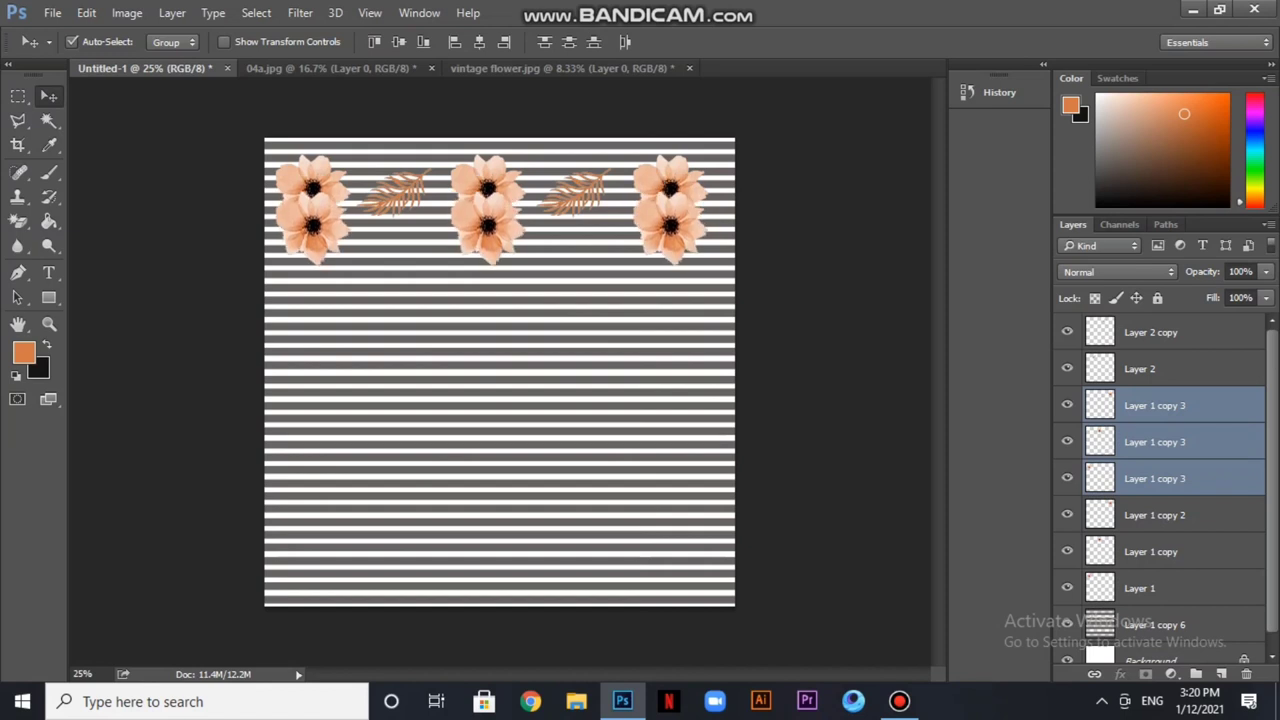
{"action": "key", "text": "shift+Down"}
{"action": "key", "text": "shift+Down"}
{"action": "key", "text": "shift+Down"}
{"action": "key", "text": "shift+Down"}
{"action": "key", "text": "shift+Down"}
{"action": "key", "text": "shift+Down"}
{"action": "key", "text": "shift+Down"}
{"action": "key", "text": "shift+Down"}
{"action": "key", "text": "shift+Down"}
{"action": "key", "text": "shift+Down"}
{"action": "key", "text": "shift+Down"}
{"action": "key", "text": "shift+Down"}
{"action": "key", "text": "shift+Down"}
{"action": "key", "text": "shift+Down"}
{"action": "key", "text": "shift+Down"}
{"action": "key", "text": "shift+Down"}
{"action": "key", "text": "shift+Down"}
{"action": "key", "text": "shift+Down"}
{"action": "key", "text": "shift+Down"}
{"action": "key", "text": "shift+Down"}
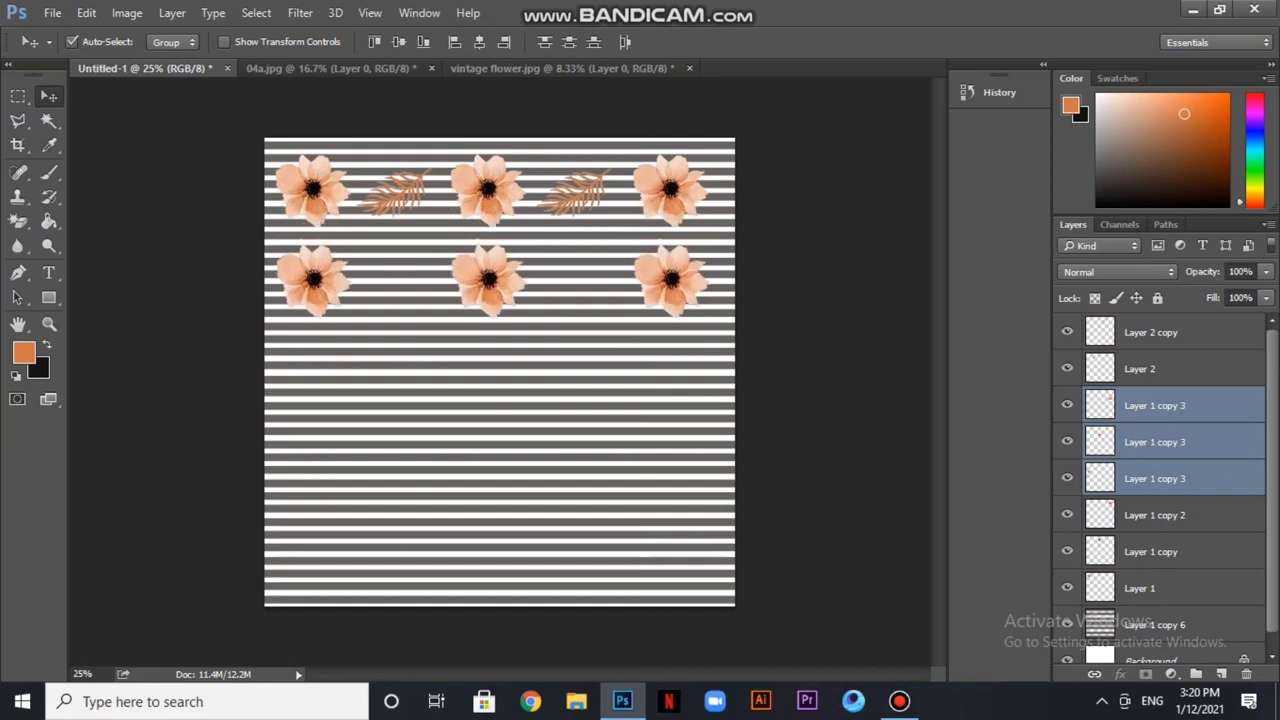
Offset the second flower row to sit closely beneath the leaves, and hide the flower copy cut off at the canvas's right edge
{"action": "key", "text": "shift+Right"}
{"action": "key", "text": "shift+Right"}
{"action": "key", "text": "shift+Right"}
{"action": "key", "text": "shift+Right"}
{"action": "key", "text": "shift+Right"}
{"action": "key", "text": "shift+Right"}
{"action": "key", "text": "shift+Right"}
{"action": "key", "text": "shift+Right"}
{"action": "key", "text": "shift+Right"}
{"action": "key", "text": "shift+Right"}
{"action": "key", "text": "shift+Right"}
{"action": "key", "text": "shift+Right"}
{"action": "key", "text": "shift+Right"}
{"action": "key", "text": "shift+Right"}
{"action": "key", "text": "shift+Right"}
{"action": "key", "text": "shift+Right"}
{"action": "key", "text": "shift+Right"}
{"action": "key", "text": "shift+Right"}
{"action": "key", "text": "shift+Right"}
{"action": "key", "text": "shift+Right"}
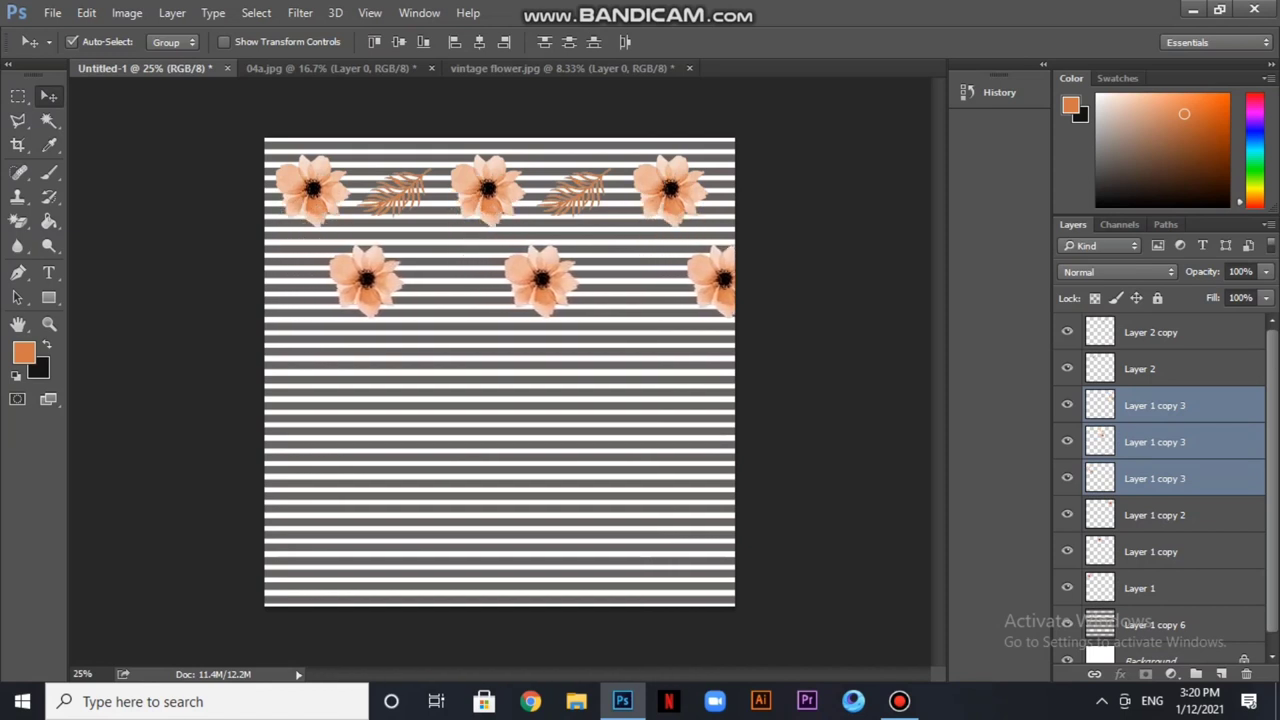
{"action": "key", "text": "shift+Right"}
{"action": "key", "text": "shift+Right"}
{"action": "key", "text": "shift+Right"}
{"action": "key", "text": "shift+Right"}
{"action": "key", "text": "shift+Right"}
{"action": "key", "text": "shift+Right"}
{"action": "key", "text": "shift+Right"}
{"action": "key", "text": "shift+Right"}
{"action": "key", "text": "shift+Right"}
{"action": "key", "text": "shift+Right"}
{"action": "key", "text": "shift+Right"}
{"action": "key", "text": "shift+Right"}
{"action": "key", "text": "shift+Right"}
{"action": "key", "text": "shift+Right"}
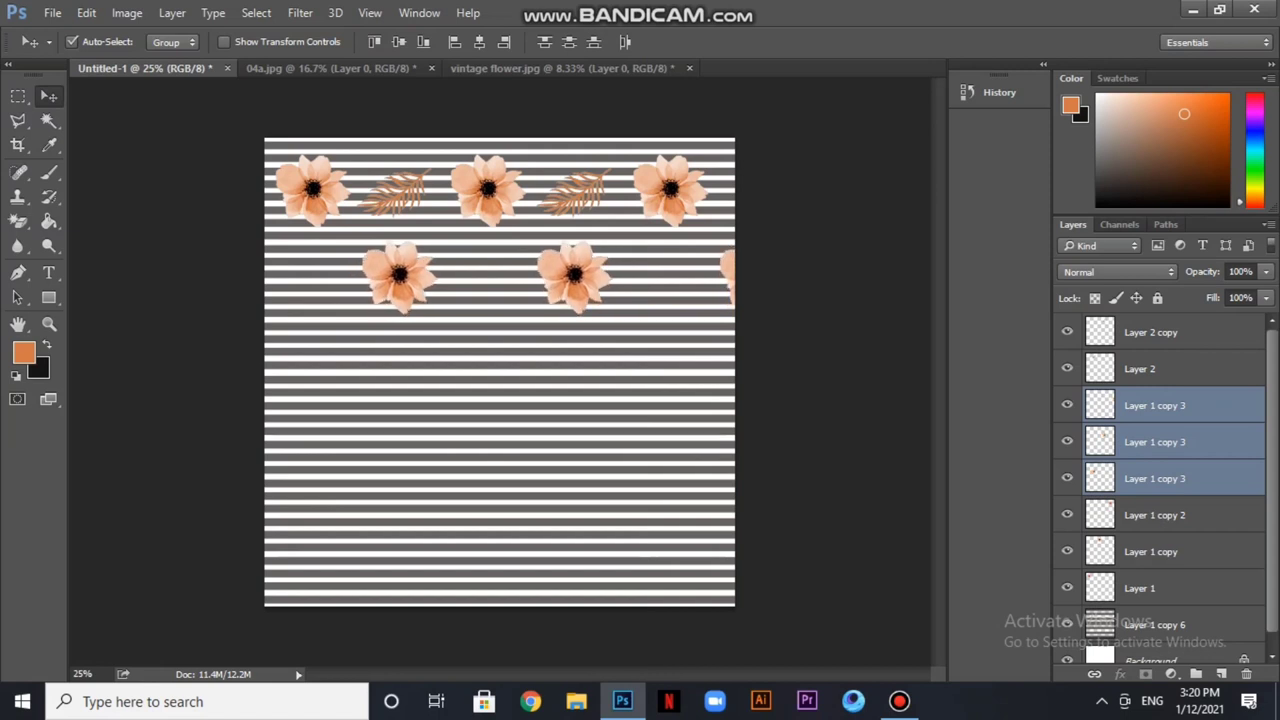
{"action": "key", "text": "Up"}
{"action": "key", "text": "Up"}
{"action": "key", "text": "Up"}
{"action": "key", "text": "Up"}
{"action": "key", "text": "Up"}
{"action": "key", "text": "Up"}
{"action": "key", "text": "Up"}
{"action": "key", "text": "Up"}
{"action": "key", "text": "Up"}
{"action": "key", "text": "Up"}
{"action": "key", "text": "Up"}
{"action": "key", "text": "Up"}
{"action": "key", "text": "Up"}
{"action": "key", "text": "Up"}
{"action": "key", "text": "Up"}
{"action": "key", "text": "Up"}
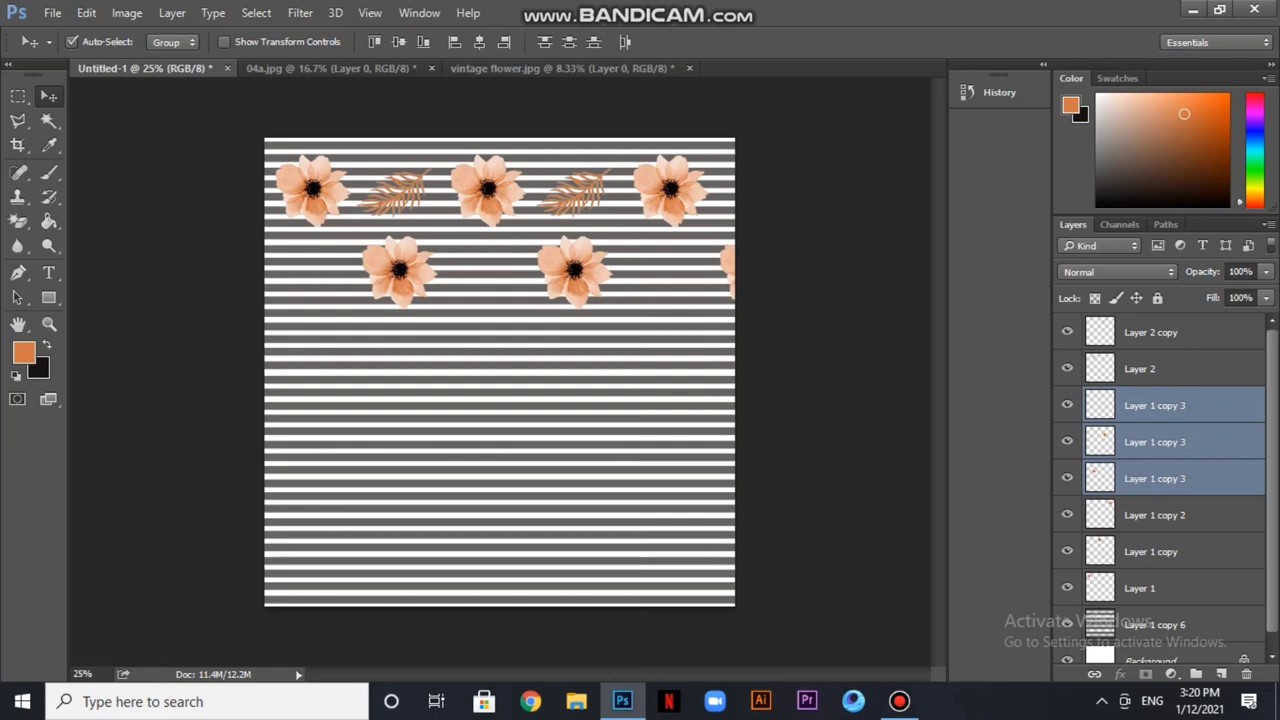
{"action": "left_click", "coordinate": [1154, 405]}
{"action": "left_click", "coordinate": [1067, 405]}
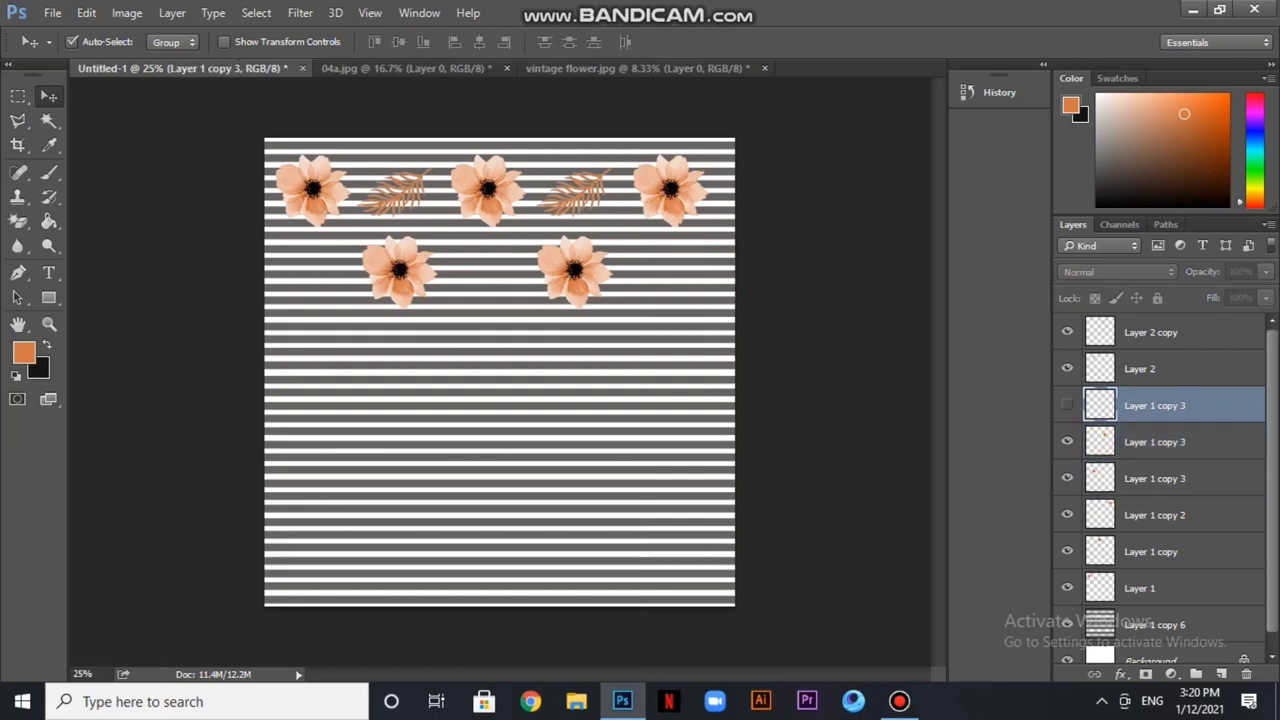
Duplicate the two orange leaf layers together and move the copies into the second row, one after each flower
{"action": "left_click", "coordinate": [1154, 368]}
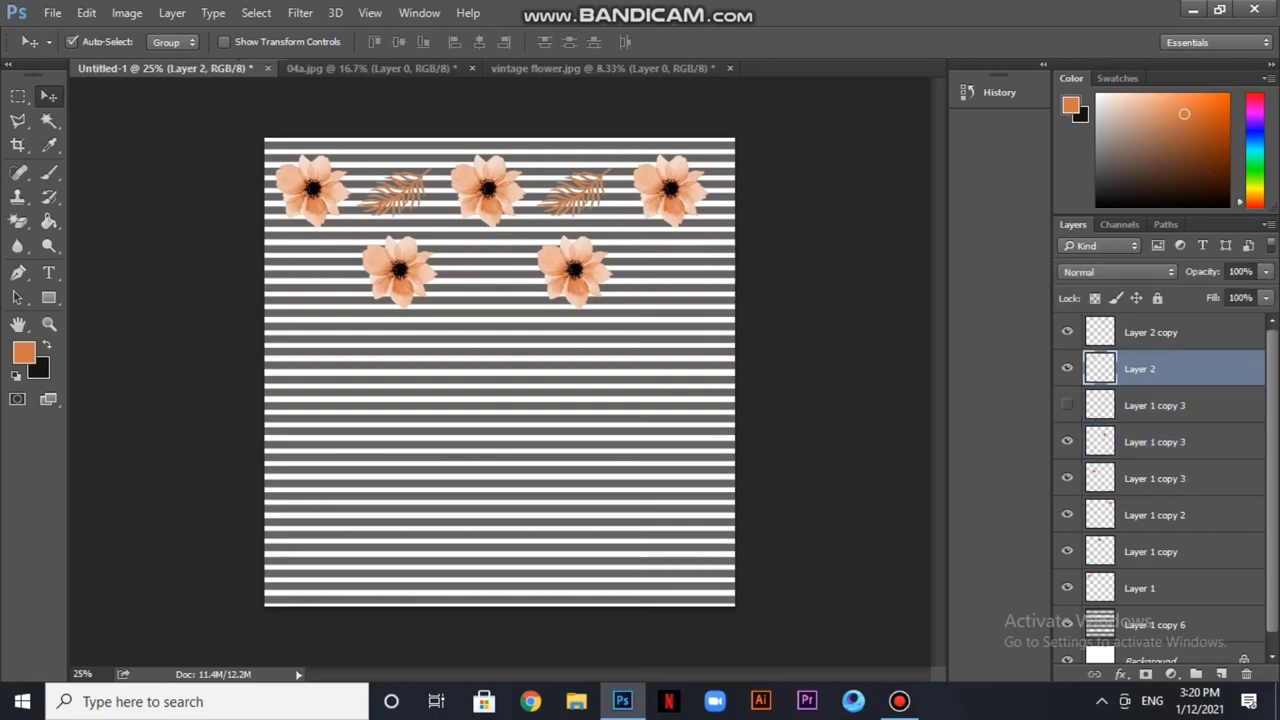
{"action": "left_click", "coordinate": [1154, 332], "text": "shift"}
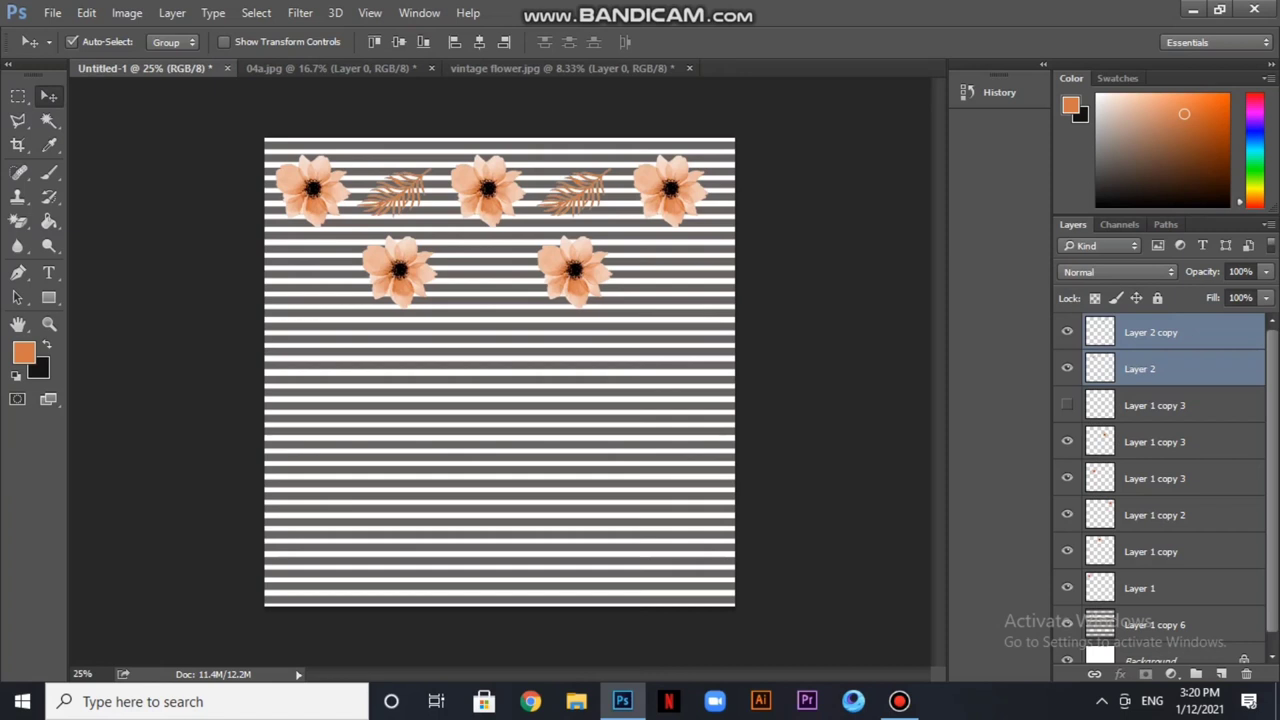
{"action": "key", "text": "ctrl+j"}
{"action": "key", "text": "shift+Down"}
{"action": "key", "text": "shift+Down"}
{"action": "key", "text": "shift+Down"}
{"action": "key", "text": "shift+Down"}
{"action": "key", "text": "shift+Down"}
{"action": "key", "text": "shift+Down"}
{"action": "key", "text": "shift+Down"}
{"action": "key", "text": "shift+Down"}
{"action": "key", "text": "shift+Down"}
{"action": "key", "text": "shift+Down"}
{"action": "key", "text": "shift+Down"}
{"action": "key", "text": "shift+Down"}
{"action": "key", "text": "shift+Down"}
{"action": "key", "text": "shift+Down"}
{"action": "key", "text": "shift+Down"}
{"action": "key", "text": "shift+Down"}
{"action": "key", "text": "shift+Down"}
{"action": "key", "text": "shift+Down"}
{"action": "key", "text": "shift+Down"}
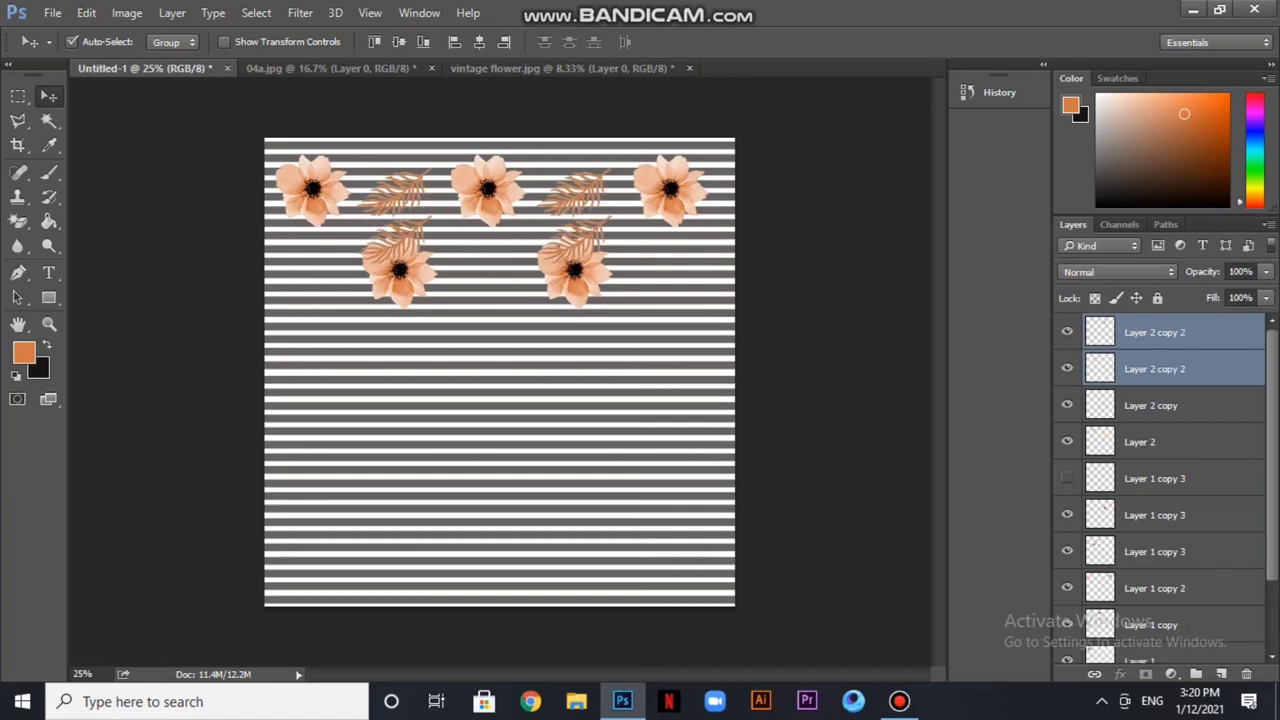
{"action": "key", "text": "shift+Down"}
{"action": "key", "text": "shift+Down"}
{"action": "key", "text": "shift+Down"}
{"action": "key", "text": "shift+Down"}
{"action": "key", "text": "shift+Down"}
{"action": "key", "text": "shift+Down"}
{"action": "key", "text": "shift+Down"}
{"action": "key", "text": "shift+Down"}
{"action": "key", "text": "shift+Down"}
{"action": "key", "text": "shift+Down"}
{"action": "key", "text": "shift+Down"}
{"action": "key", "text": "shift+Right"}
{"action": "key", "text": "shift+Right"}
{"action": "key", "text": "shift+Right"}
{"action": "key", "text": "shift+Right"}
{"action": "key", "text": "shift+Right"}
{"action": "key", "text": "shift+Right"}
{"action": "key", "text": "shift+Right"}
{"action": "key", "text": "shift+Right"}
{"action": "key", "text": "shift+Right"}
{"action": "key", "text": "shift+Right"}
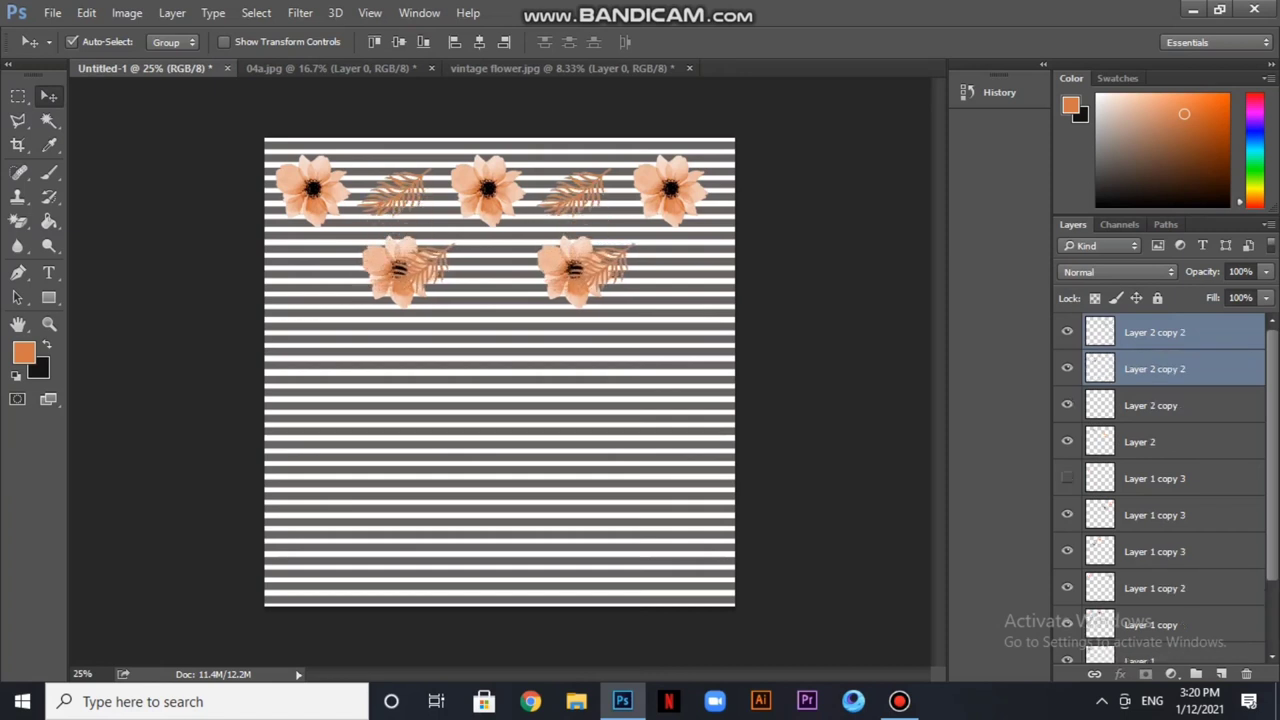
{"action": "key", "text": "shift+Right"}
{"action": "key", "text": "shift+Right"}
{"action": "key", "text": "shift+Right"}
{"action": "key", "text": "shift+Right"}
{"action": "key", "text": "shift+Right"}
{"action": "key", "text": "shift+Right"}
{"action": "key", "text": "shift+Right"}
{"action": "key", "text": "shift+Right"}
{"action": "key", "text": "shift+Right"}
{"action": "key", "text": "shift+Right"}
{"action": "key", "text": "shift+Right"}
{"action": "key", "text": "shift+Right"}
{"action": "key", "text": "shift+Right"}
{"action": "key", "text": "shift+Right"}
{"action": "key", "text": "shift+Right"}
{"action": "key", "text": "shift+Right"}
{"action": "key", "text": "shift+Right"}
{"action": "key", "text": "shift+Right"}
{"action": "key", "text": "shift+Right"}
{"action": "key", "text": "shift+Right"}
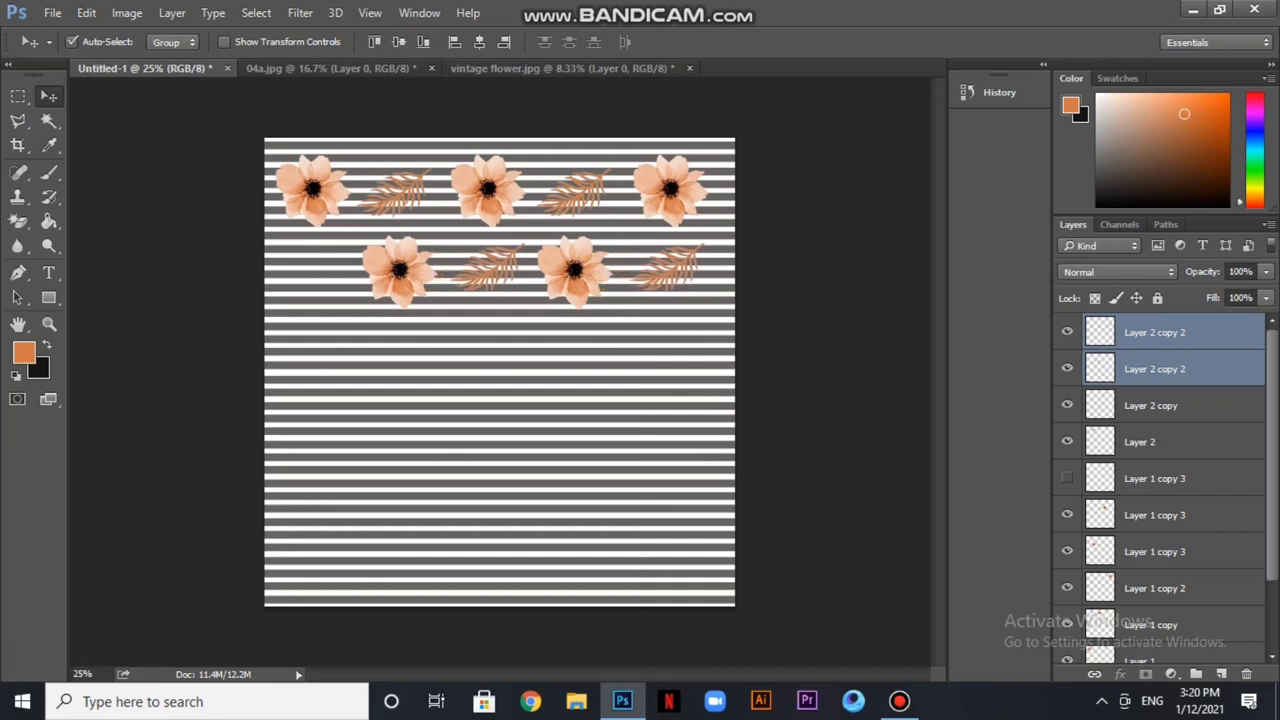
{"action": "key", "text": "shift+Left"}
{"action": "key", "text": "shift+Down"}
{"action": "key", "text": "shift+Down"}
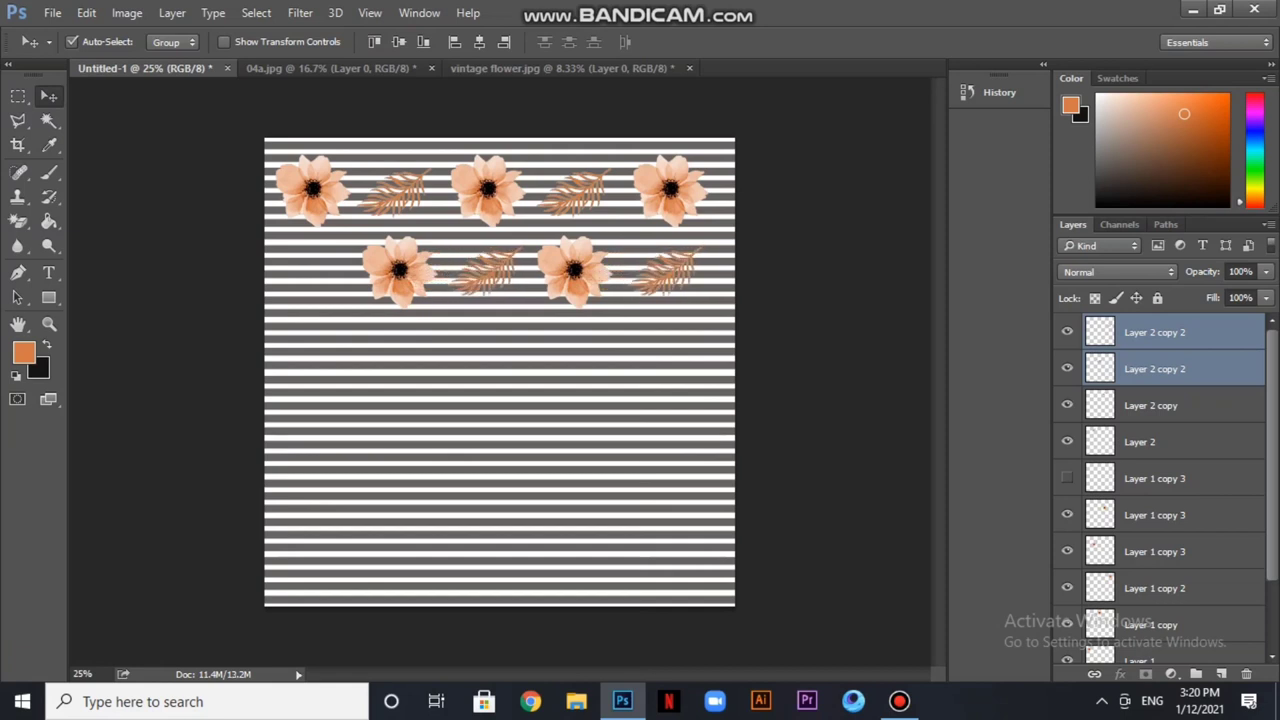
Duplicate the leaf between the second row's flowers, place the copy before the first flower, and delete the hidden flower copy
{"action": "left_click", "coordinate": [1154, 332]}
{"action": "left_click", "coordinate": [1067, 332]}
{"action": "left_click", "coordinate": [1067, 332]}
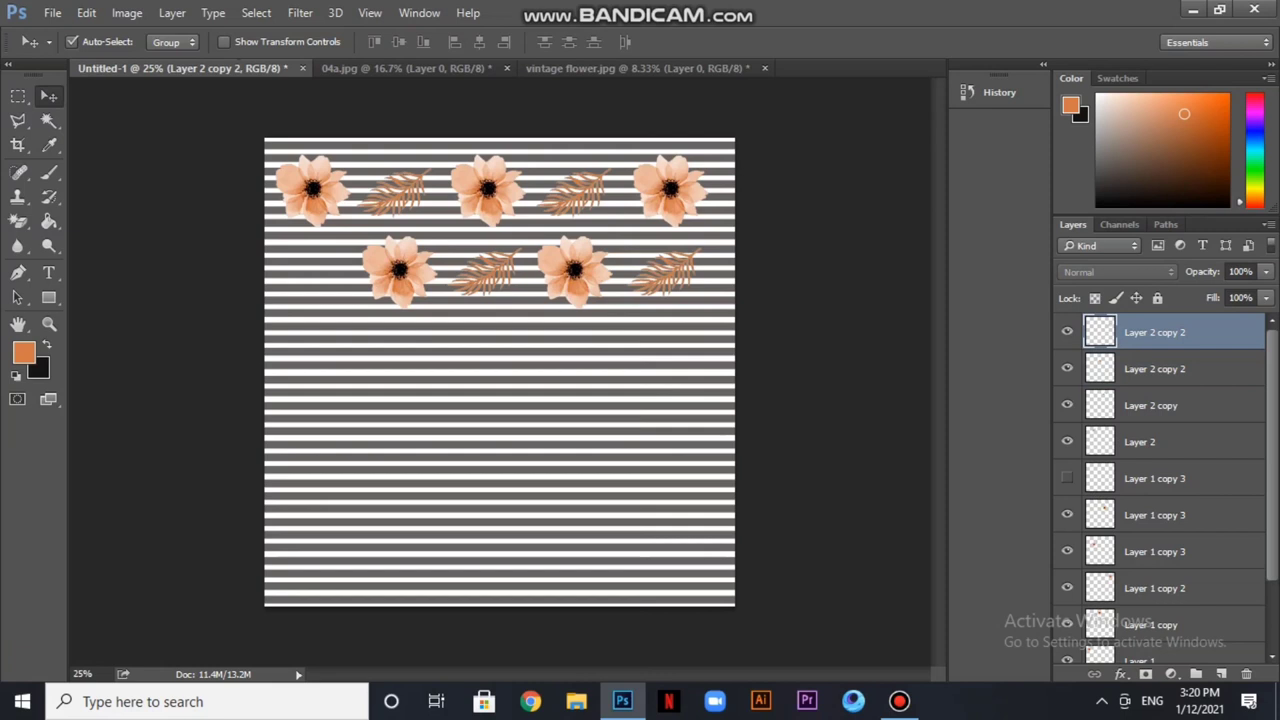
{"action": "left_click", "coordinate": [1067, 332]}
{"action": "left_click", "coordinate": [1067, 332]}
{"action": "left_click", "coordinate": [1067, 332]}
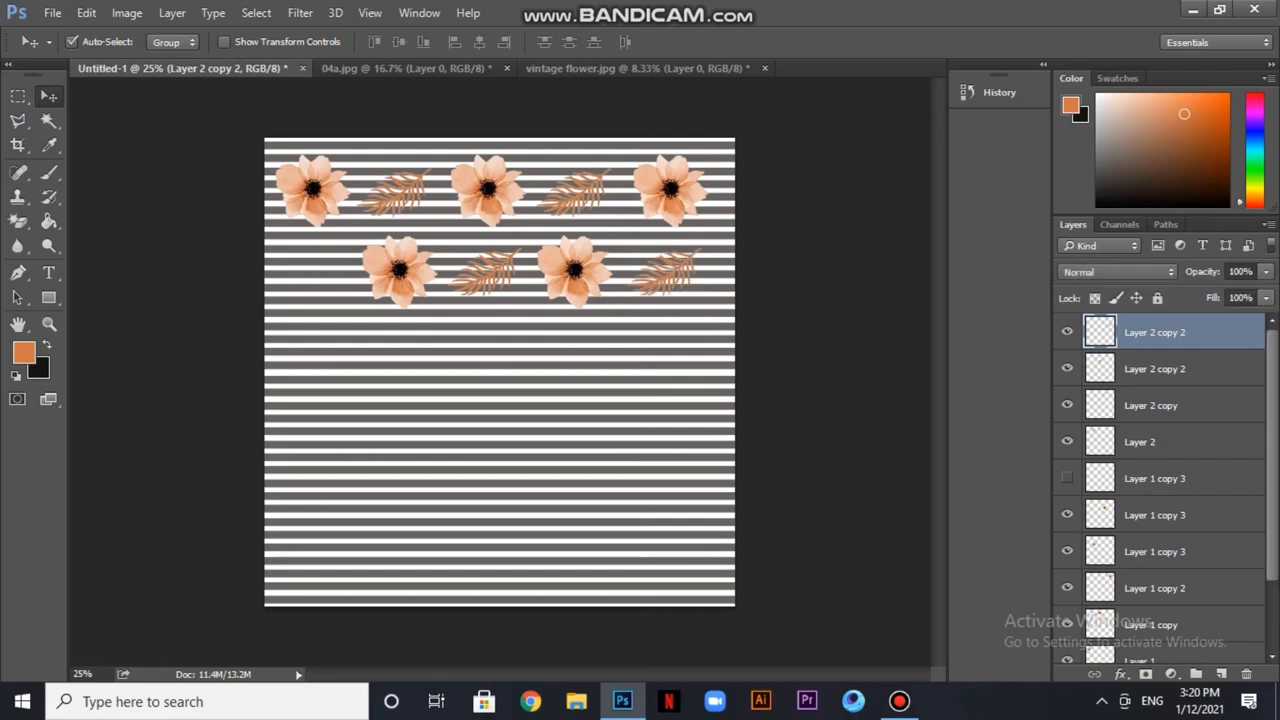
{"action": "left_click", "coordinate": [1154, 368]}
{"action": "key", "text": "ctrl+j"}
{"action": "key", "text": "shift+Left"}
{"action": "key", "text": "shift+Left"}
{"action": "key", "text": "shift+Left"}
{"action": "key", "text": "shift+Left"}
{"action": "key", "text": "shift+Left"}
{"action": "key", "text": "shift+Left"}
{"action": "key", "text": "shift+Left"}
{"action": "key", "text": "shift+Left"}
{"action": "key", "text": "shift+Left"}
{"action": "key", "text": "shift+Left"}
{"action": "key", "text": "shift+Left"}
{"action": "key", "text": "shift+Left"}
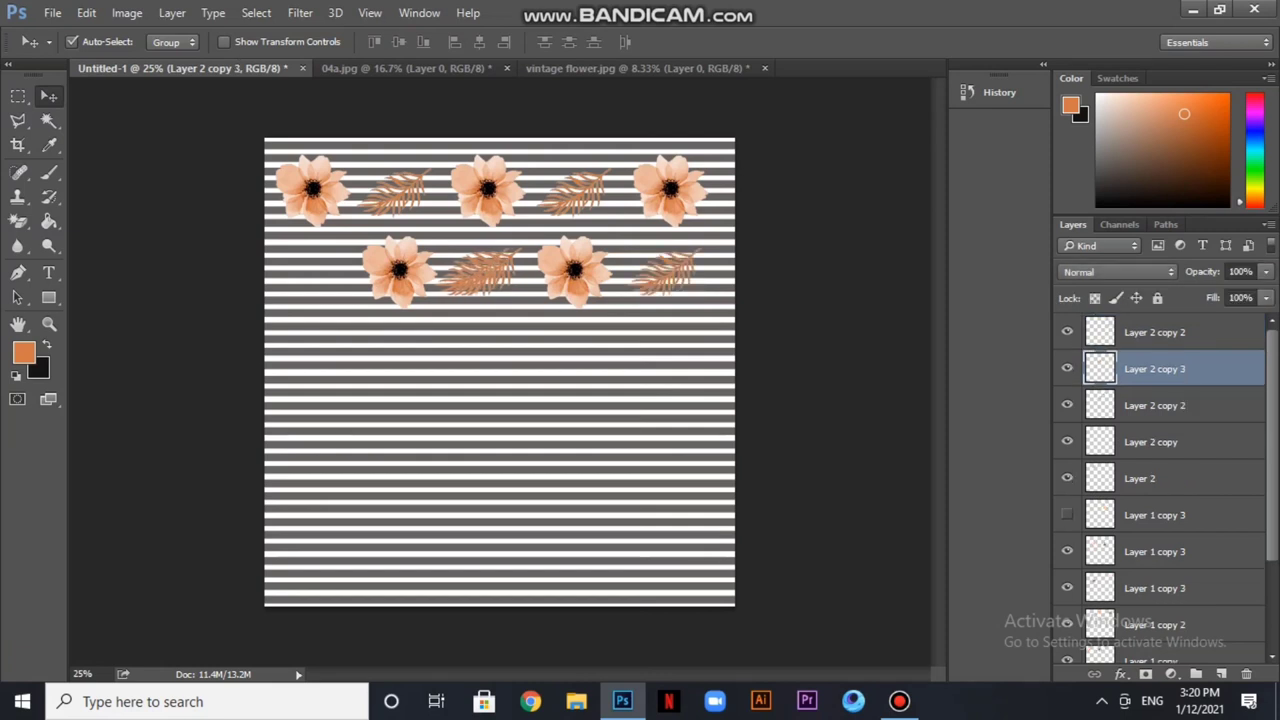
{"action": "left_click_drag", "start_coordinate": [464, 270], "coordinate": [320, 271]}
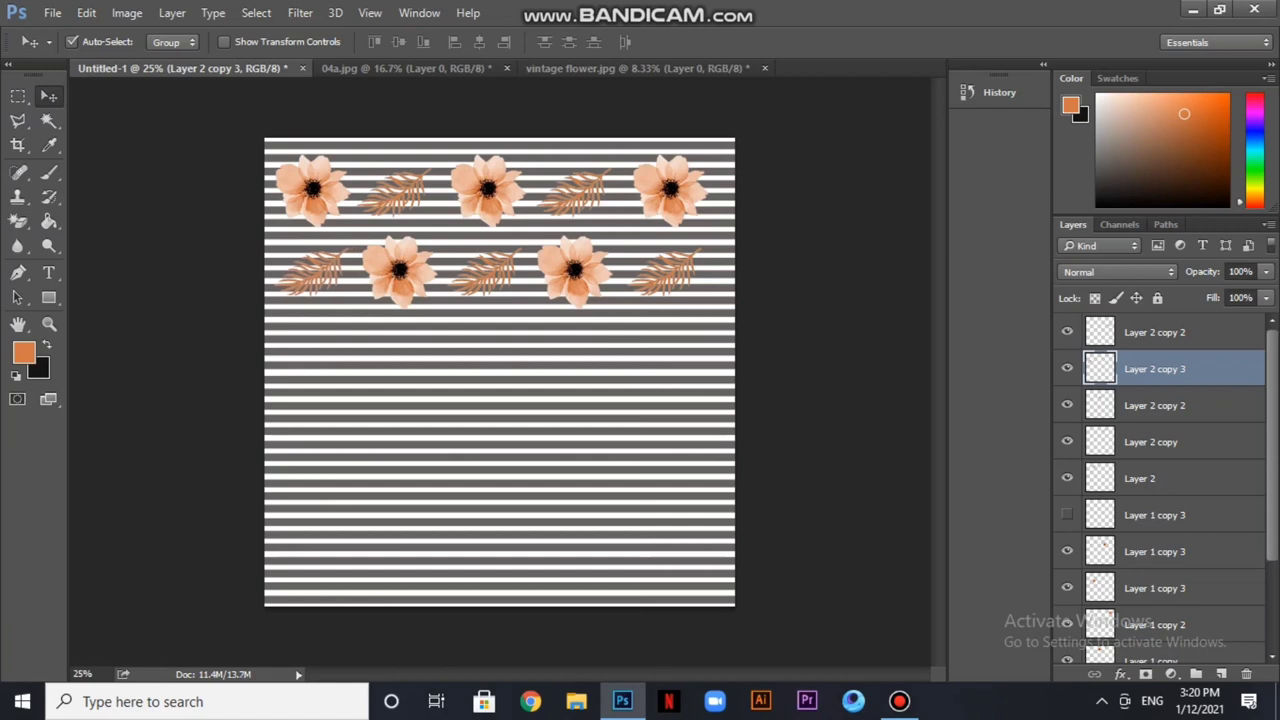
{"action": "left_click", "coordinate": [1155, 515]}
{"action": "key", "text": "Delete"}
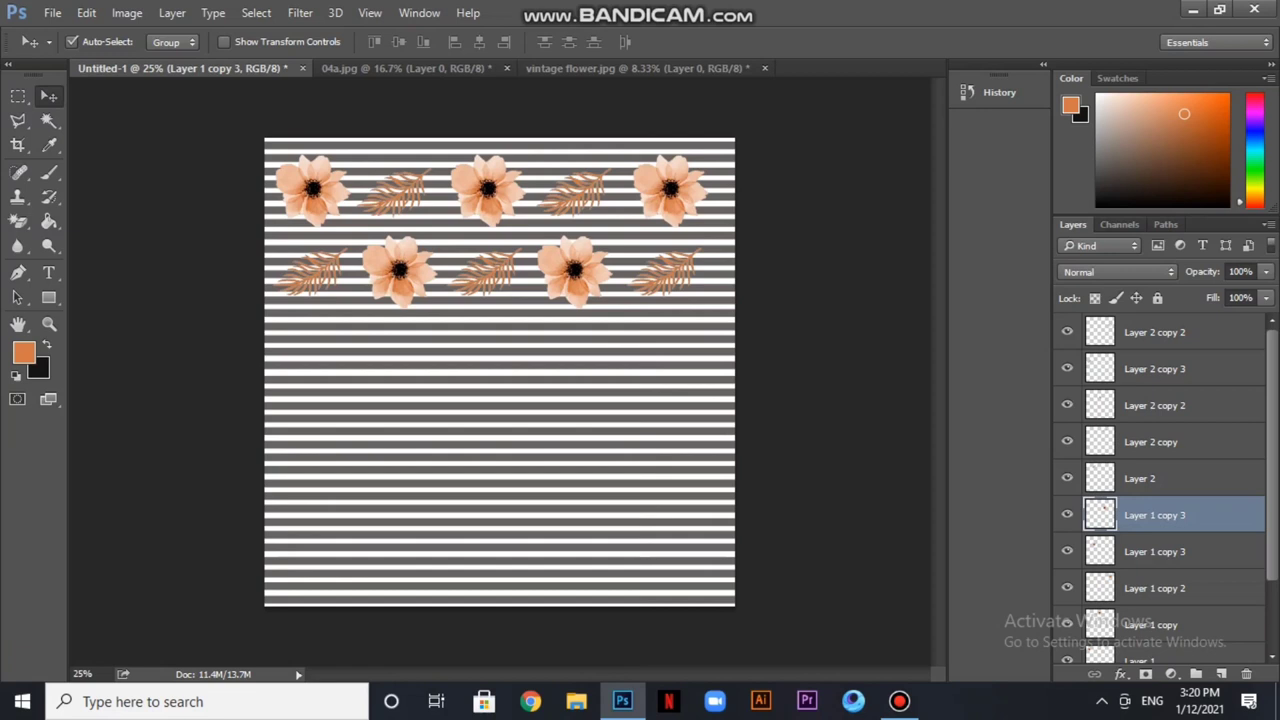
Scale all flower and leaf layers together to about 88% and place them just inside the canvas's left edge
{"action": "scroll", "coordinate": [1160, 490], "scroll_direction": "down", "scroll_amount": 3}
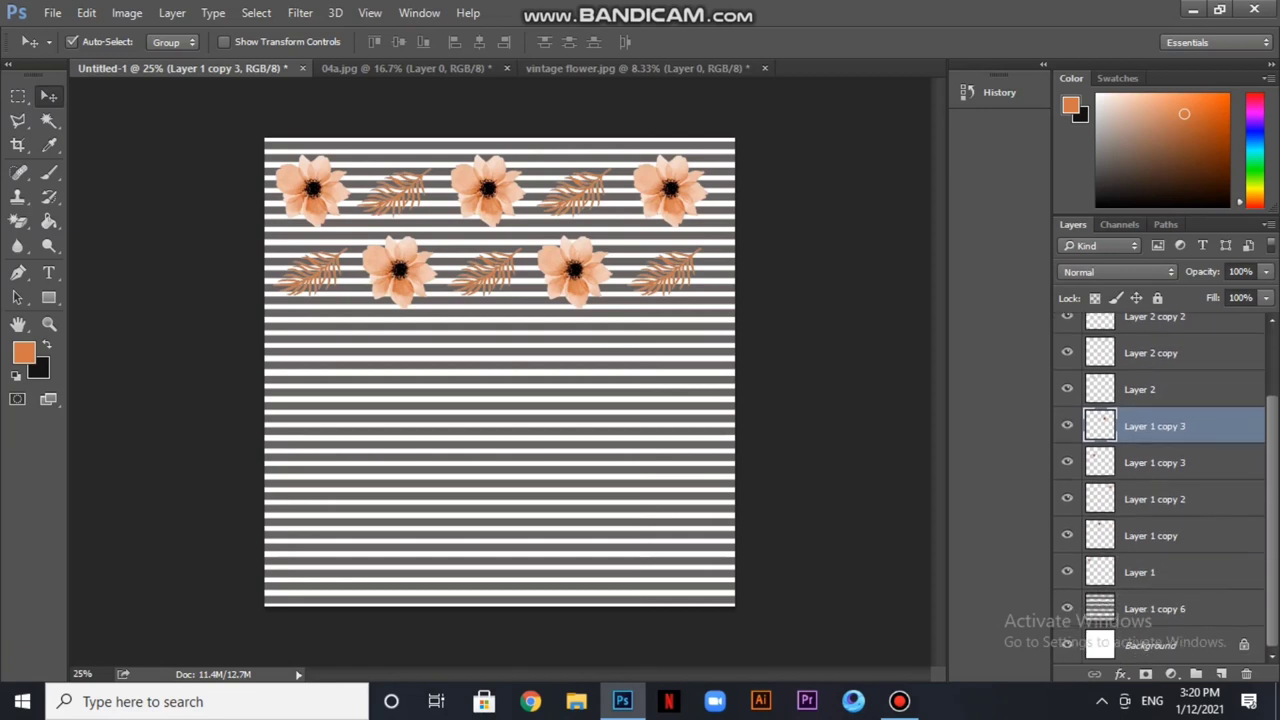
{"action": "left_click", "coordinate": [1140, 572]}
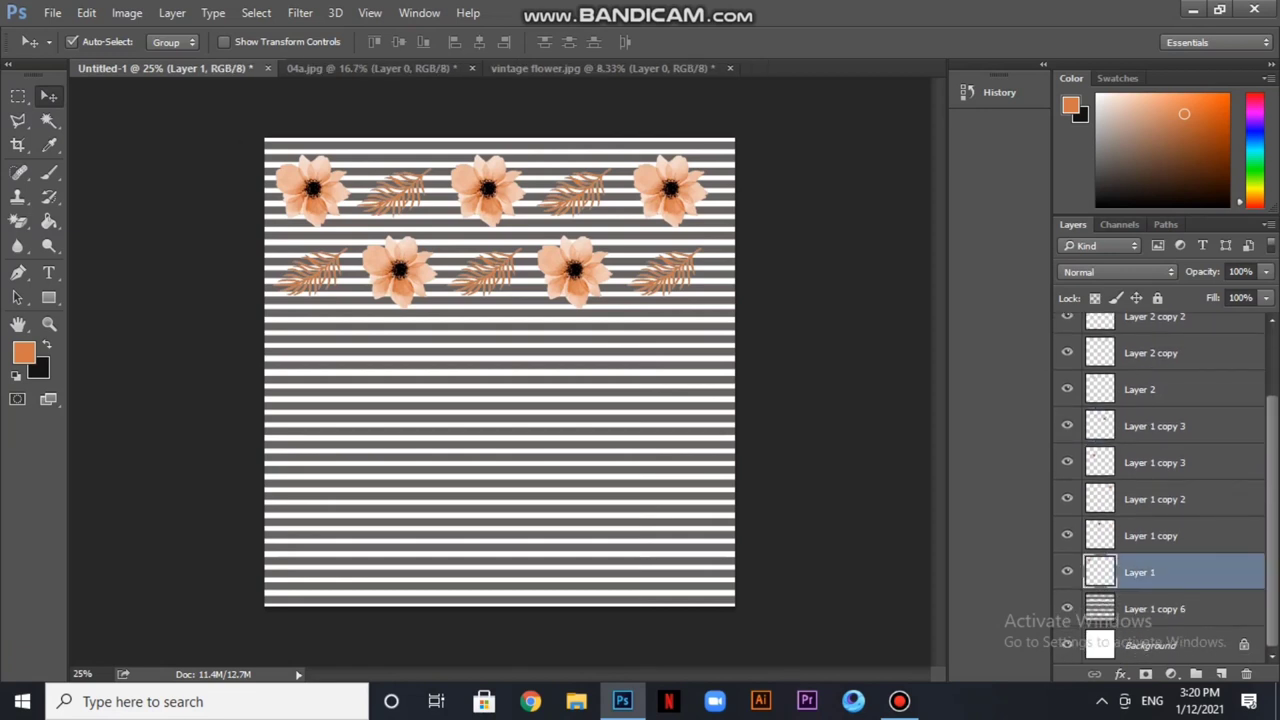
{"action": "scroll", "coordinate": [1160, 490], "scroll_direction": "up", "scroll_amount": 3}
{"action": "left_click", "coordinate": [1155, 332], "text": "shift"}
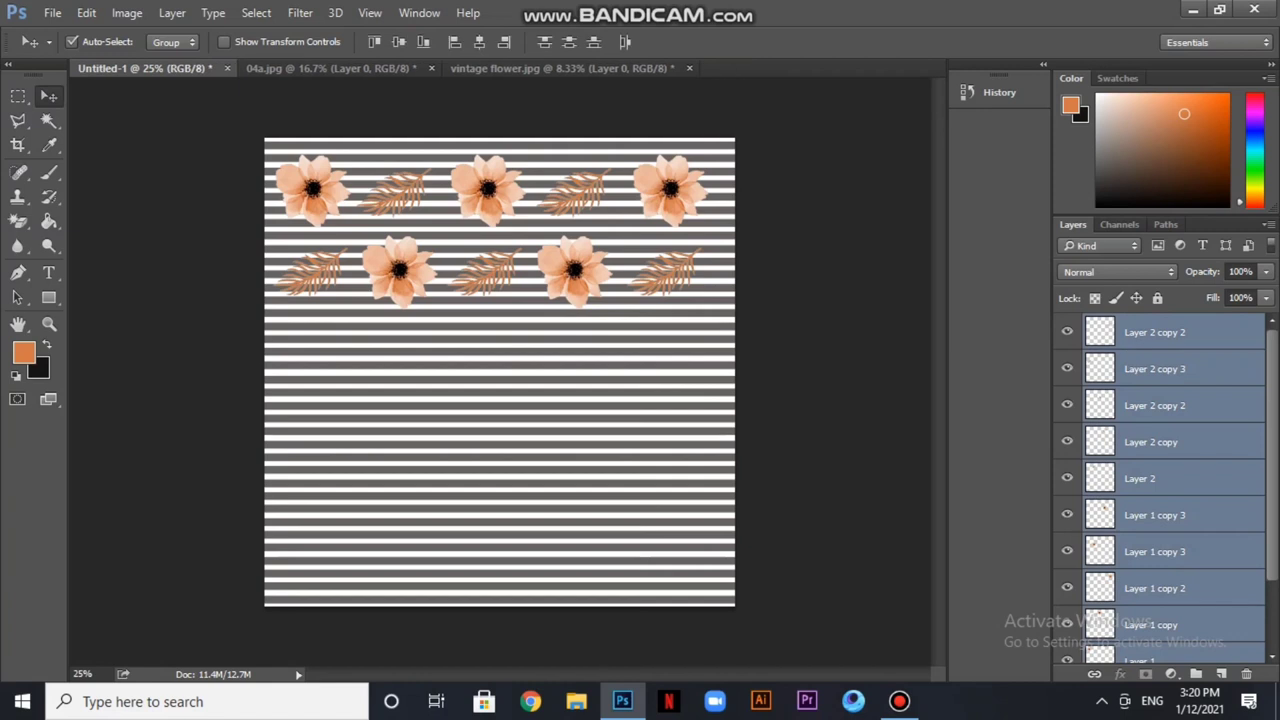
{"action": "key", "text": "ctrl+t"}
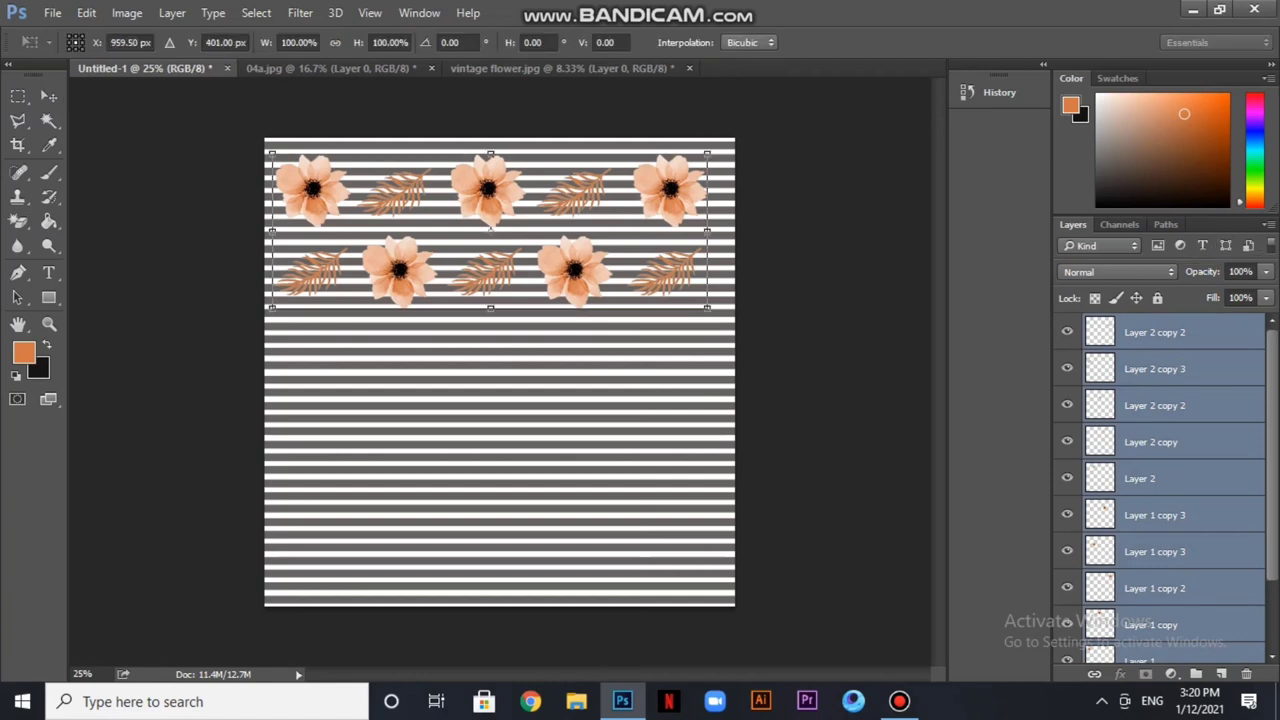
{"action": "left_click_drag", "start_coordinate": [707, 308], "coordinate": [671, 295]}
{"action": "left_click_drag", "start_coordinate": [641, 216], "coordinate": [657, 215]}
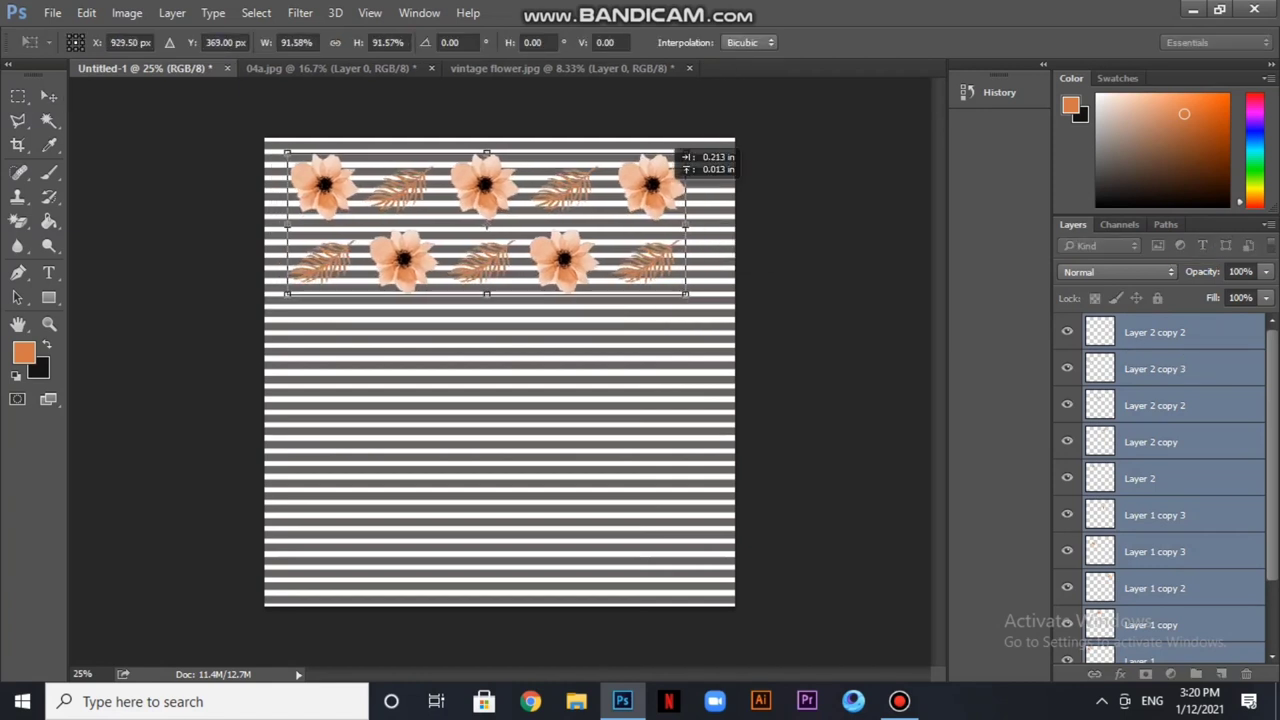
{"action": "left_click_drag", "start_coordinate": [677, 161], "coordinate": [654, 161]}
{"action": "left_click_drag", "start_coordinate": [663, 294], "coordinate": [649, 290]}
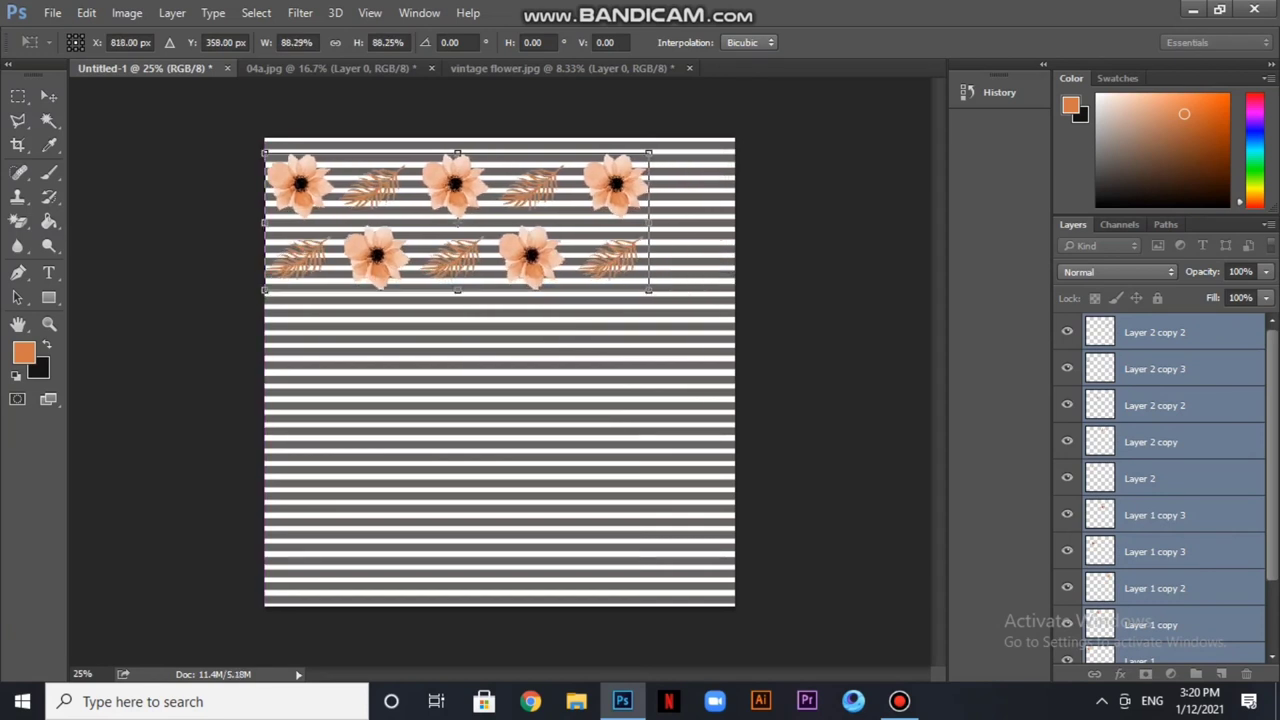
{"action": "key", "text": "Return"}
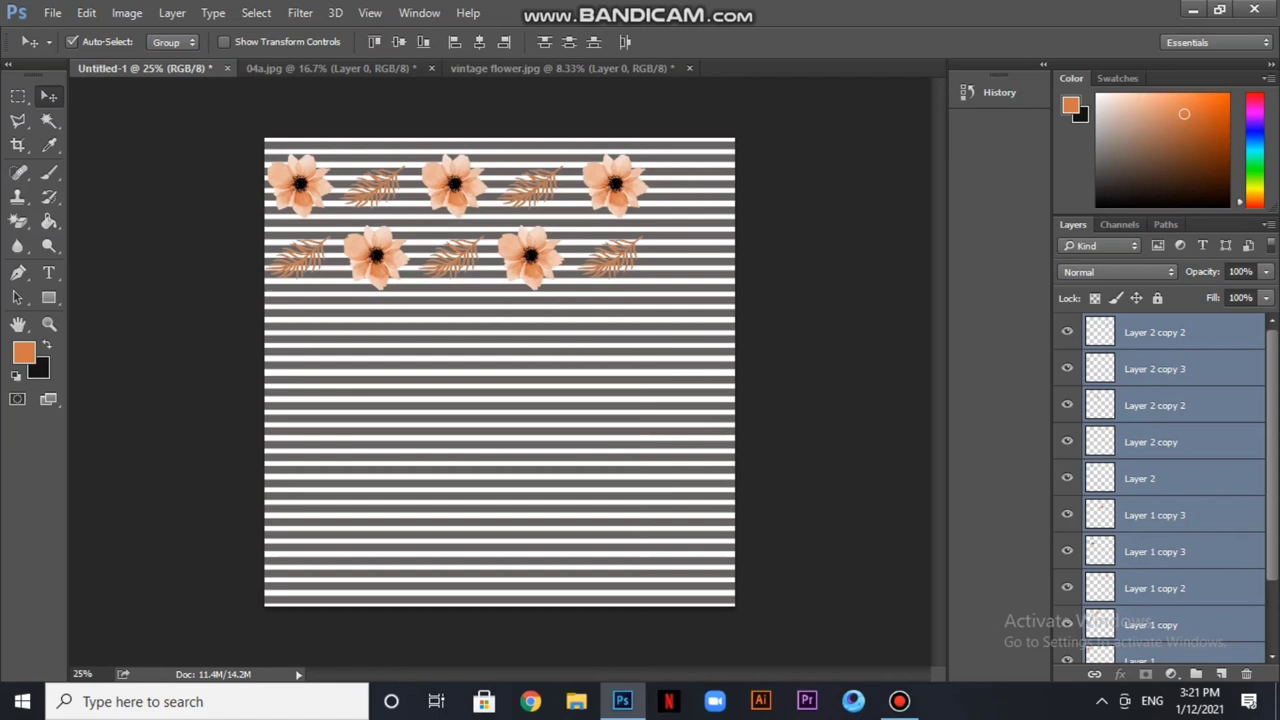
{"action": "key", "text": "shift+Right"}
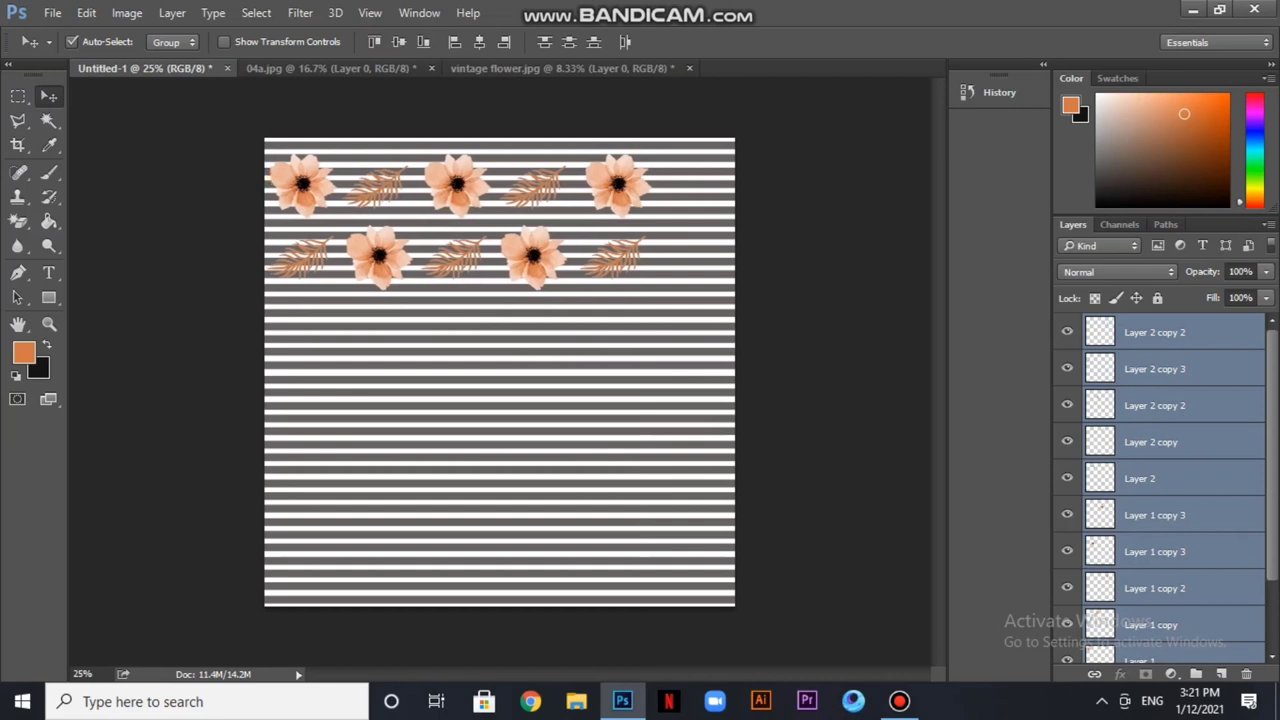
Duplicate the second row's last flower and place the copy after the last leaf at the end of the row
{"action": "right_click", "coordinate": [620, 190]}
{"action": "right_click", "coordinate": [542, 250]}
{"action": "left_click", "coordinate": [580, 262]}
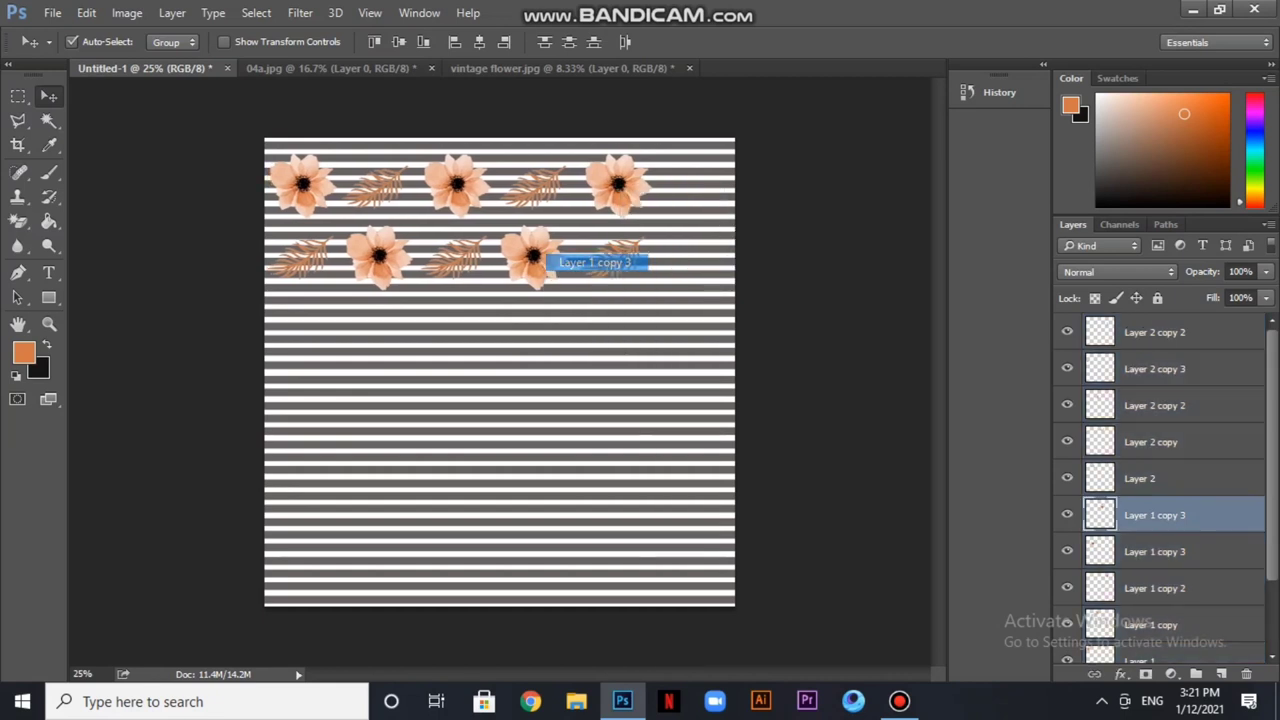
{"action": "left_click_drag", "start_coordinate": [533, 258], "coordinate": [691, 258]}
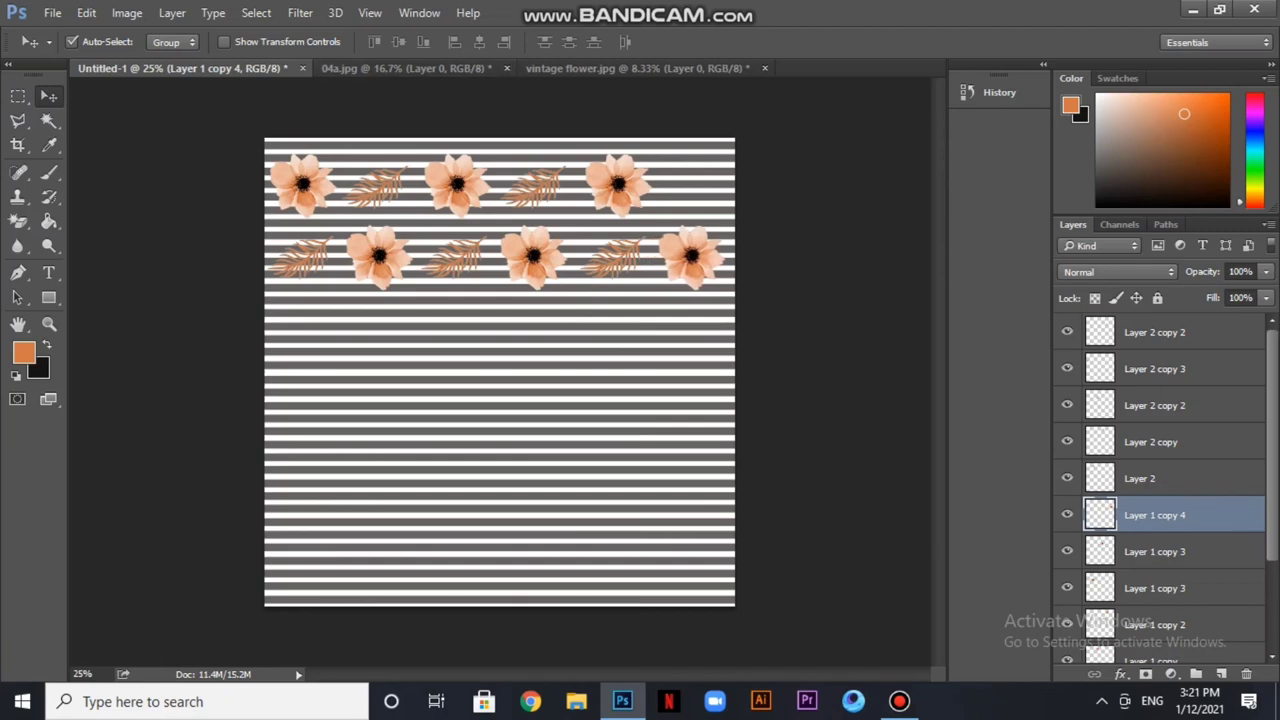
Duplicate the first row's second leaf and place the copy after the third flower at the end of the row
{"action": "right_click", "coordinate": [516, 198]}
{"action": "left_click", "coordinate": [560, 206]}
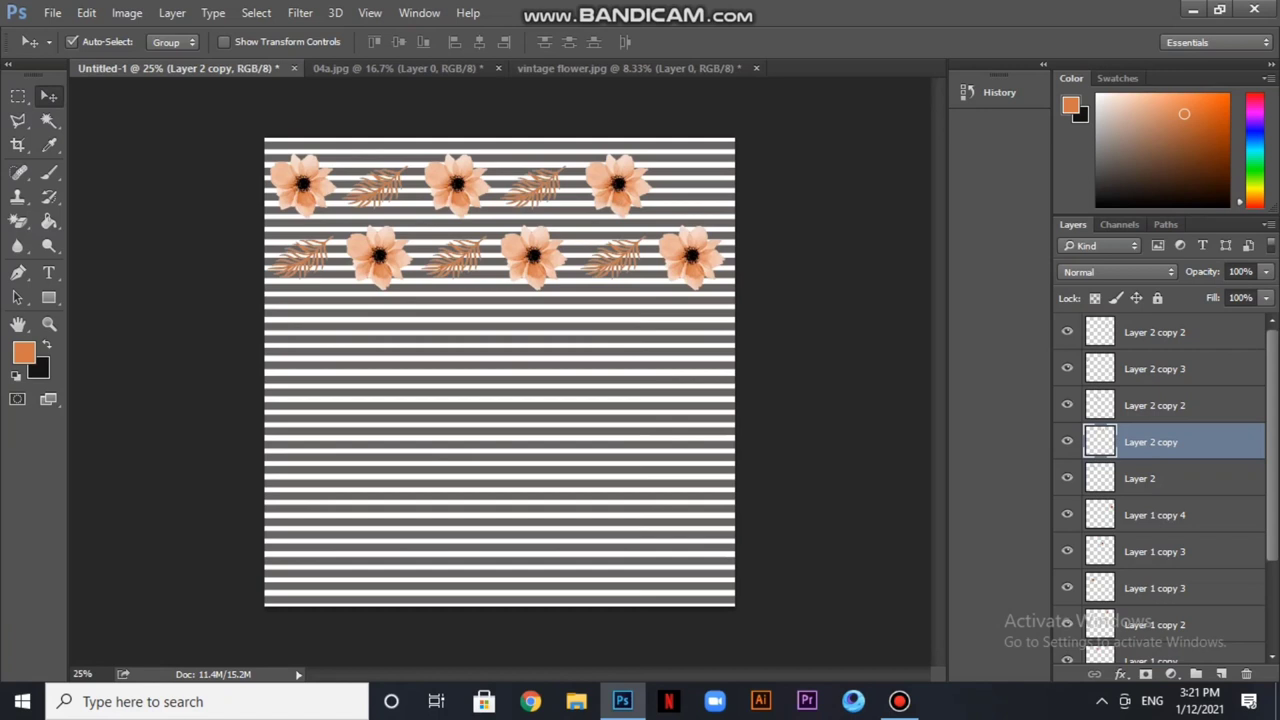
{"action": "left_click_drag", "start_coordinate": [545, 190], "coordinate": [699, 190]}
{"action": "key", "text": "shift+Right"}
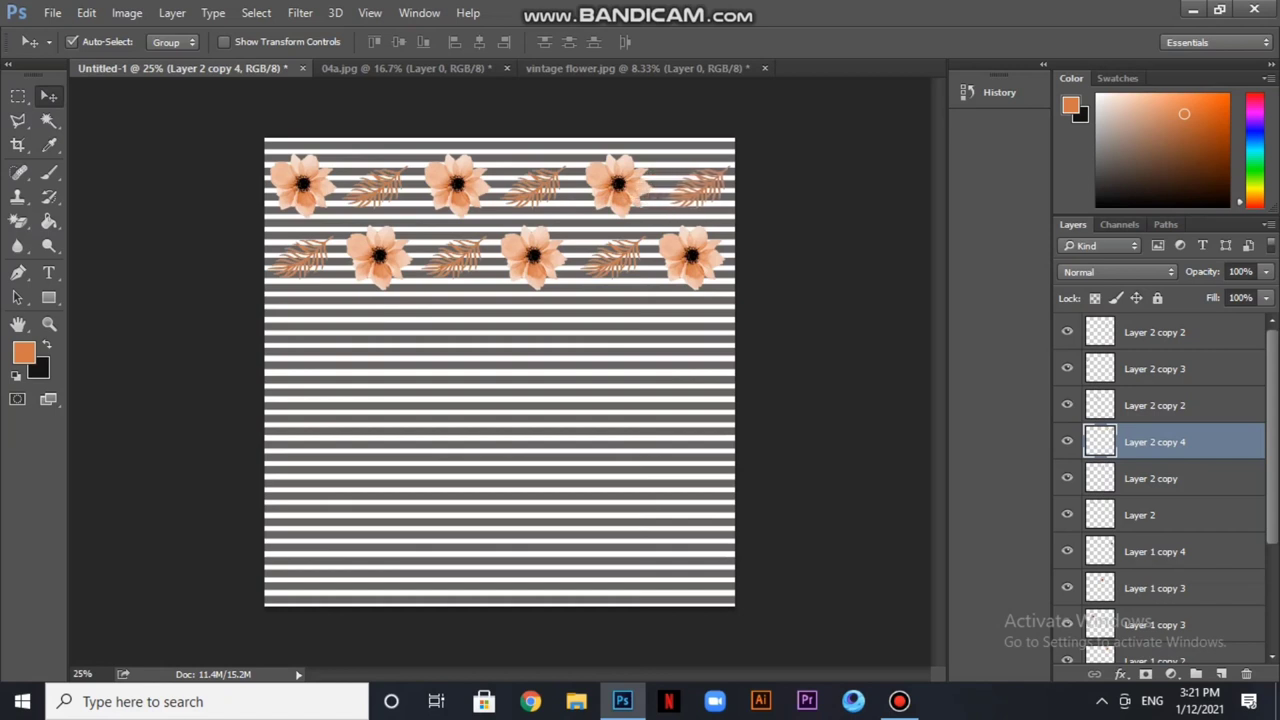
Merge all the flower and leaf layers into one layer, leaving out the stripes and the background
{"action": "scroll", "coordinate": [1160, 490], "scroll_direction": "down", "scroll_amount": 3}
{"action": "left_click", "coordinate": [1150, 616]}
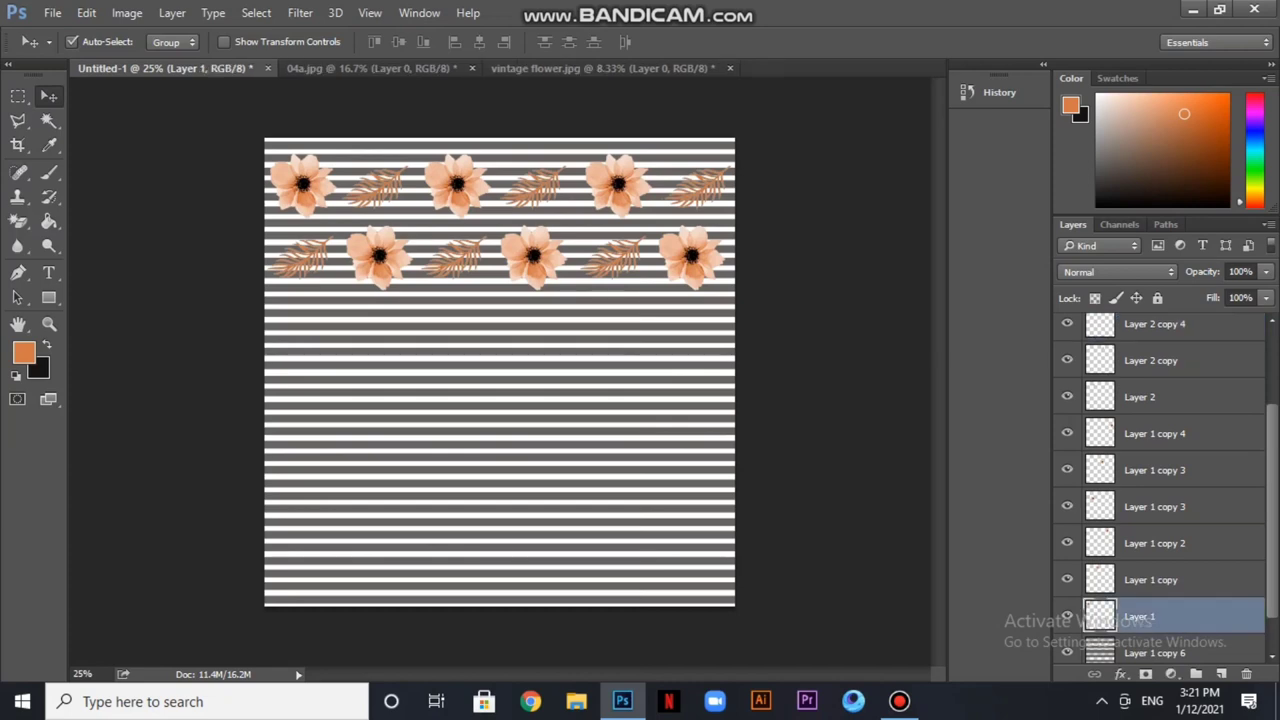
{"action": "scroll", "coordinate": [1150, 616], "scroll_direction": "up", "scroll_amount": 3}
{"action": "left_click", "coordinate": [1170, 332], "text": "shift"}
{"action": "right_click", "coordinate": [1170, 350]}
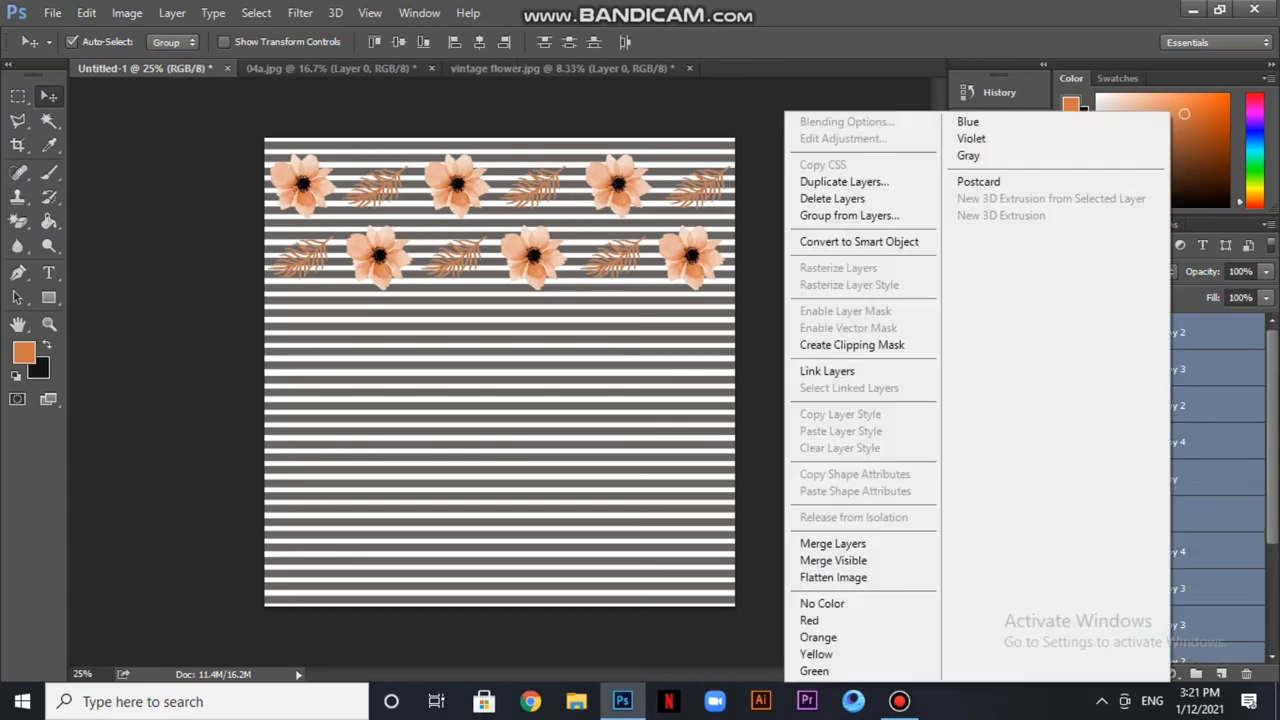
{"action": "left_click", "coordinate": [850, 543]}
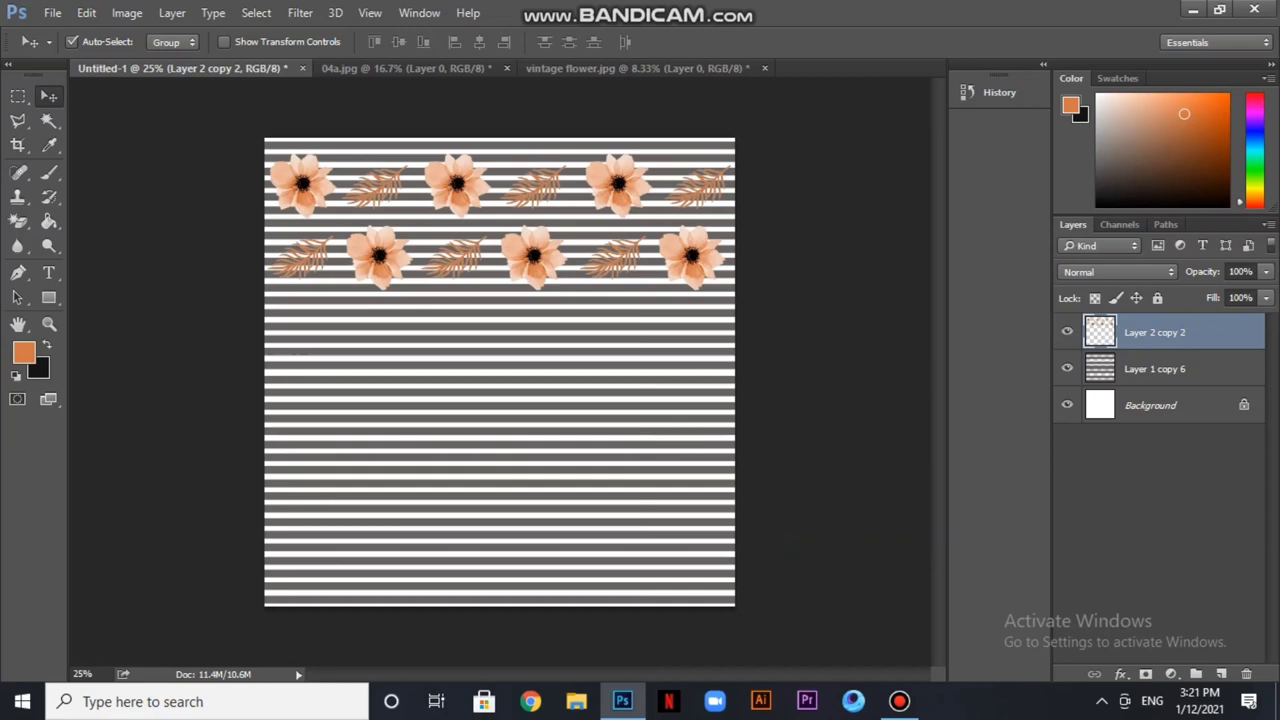
Duplicate the merged flower-and-leaf layer and move the copy straight down to form the third and fourth rows
{"action": "key", "text": "ctrl+j"}
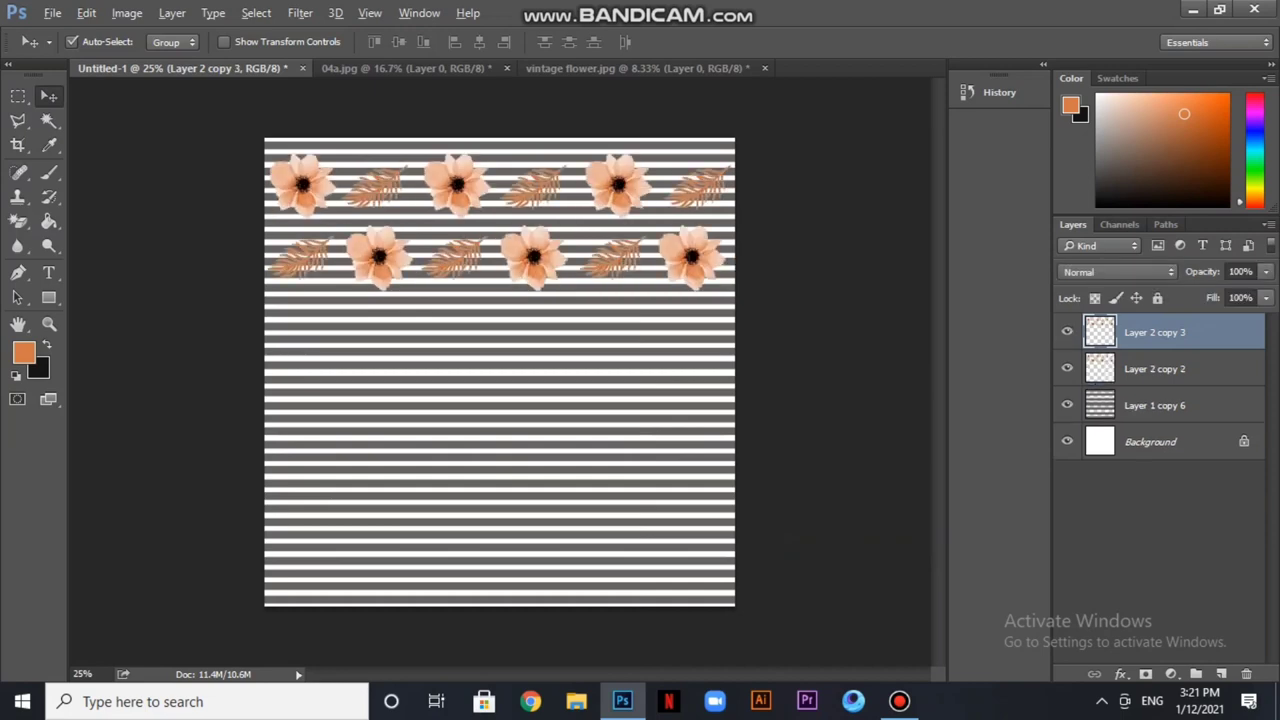
{"action": "key", "text": "shift+Down"}
{"action": "key", "text": "shift+Down"}
{"action": "key", "text": "shift+Down"}
{"action": "key", "text": "shift+Down"}
{"action": "key", "text": "shift+Down"}
{"action": "key", "text": "shift+Down"}
{"action": "key", "text": "shift+Down"}
{"action": "key", "text": "shift+Down"}
{"action": "key", "text": "shift+Down"}
{"action": "key", "text": "shift+Down"}
{"action": "key", "text": "shift+Down"}
{"action": "key", "text": "shift+Down"}
{"action": "key", "text": "shift+Down"}
{"action": "key", "text": "shift+Down"}
{"action": "key", "text": "shift+Down"}
{"action": "key", "text": "shift+Down"}
{"action": "key", "text": "shift+Down"}
{"action": "key", "text": "shift+Down"}
{"action": "key", "text": "shift+Down"}
{"action": "key", "text": "shift+Down"}
{"action": "key", "text": "shift+Down"}
{"action": "key", "text": "shift+Down"}
{"action": "key", "text": "shift+Down"}
{"action": "key", "text": "shift+Down"}
{"action": "key", "text": "shift+Down"}
{"action": "key", "text": "shift+Down"}
{"action": "key", "text": "shift+Down"}
{"action": "key", "text": "shift+Down"}
{"action": "key", "text": "shift+Down"}
{"action": "key", "text": "shift+Down"}
{"action": "key", "text": "shift+Down"}
{"action": "key", "text": "shift+Down"}
{"action": "key", "text": "shift+Down"}
{"action": "key", "text": "shift+Down"}
{"action": "key", "text": "shift+Down"}
{"action": "key", "text": "shift+Down"}
{"action": "key", "text": "shift+Down"}
{"action": "key", "text": "shift+Down"}
{"action": "key", "text": "shift+Down"}
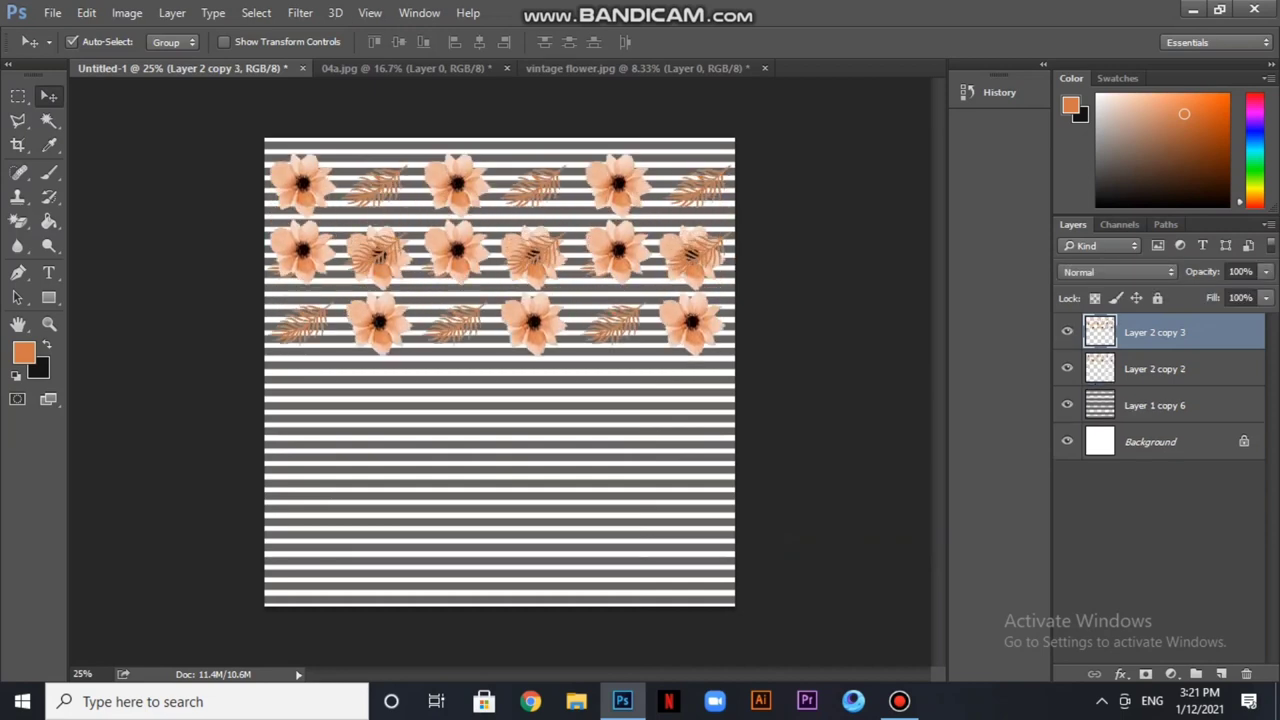
{"action": "key", "text": "shift+Down"}
{"action": "key", "text": "shift+Down"}
{"action": "key", "text": "shift+Down"}
{"action": "key", "text": "shift+Down"}
{"action": "key", "text": "shift+Down"}
{"action": "key", "text": "shift+Down"}
{"action": "key", "text": "shift+Down"}
{"action": "key", "text": "shift+Down"}
{"action": "key", "text": "shift+Down"}
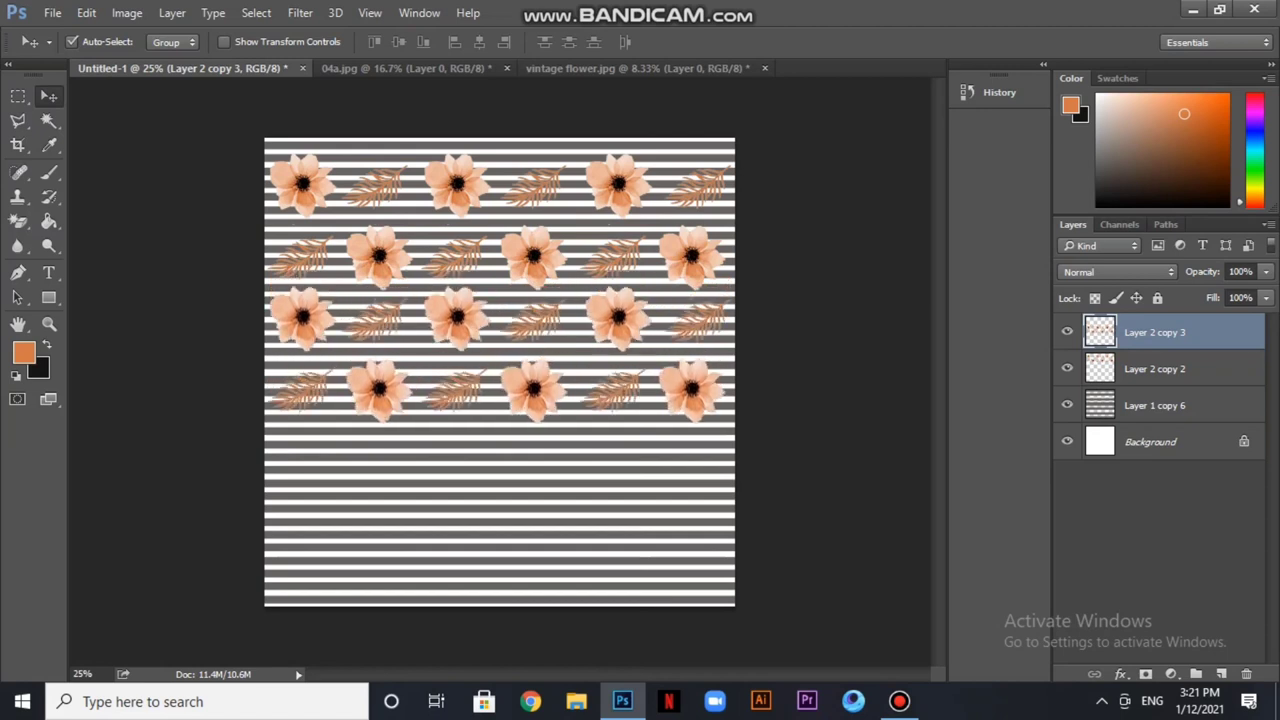
{"action": "key", "text": "shift+Down"}
{"action": "key", "text": "shift+Down"}
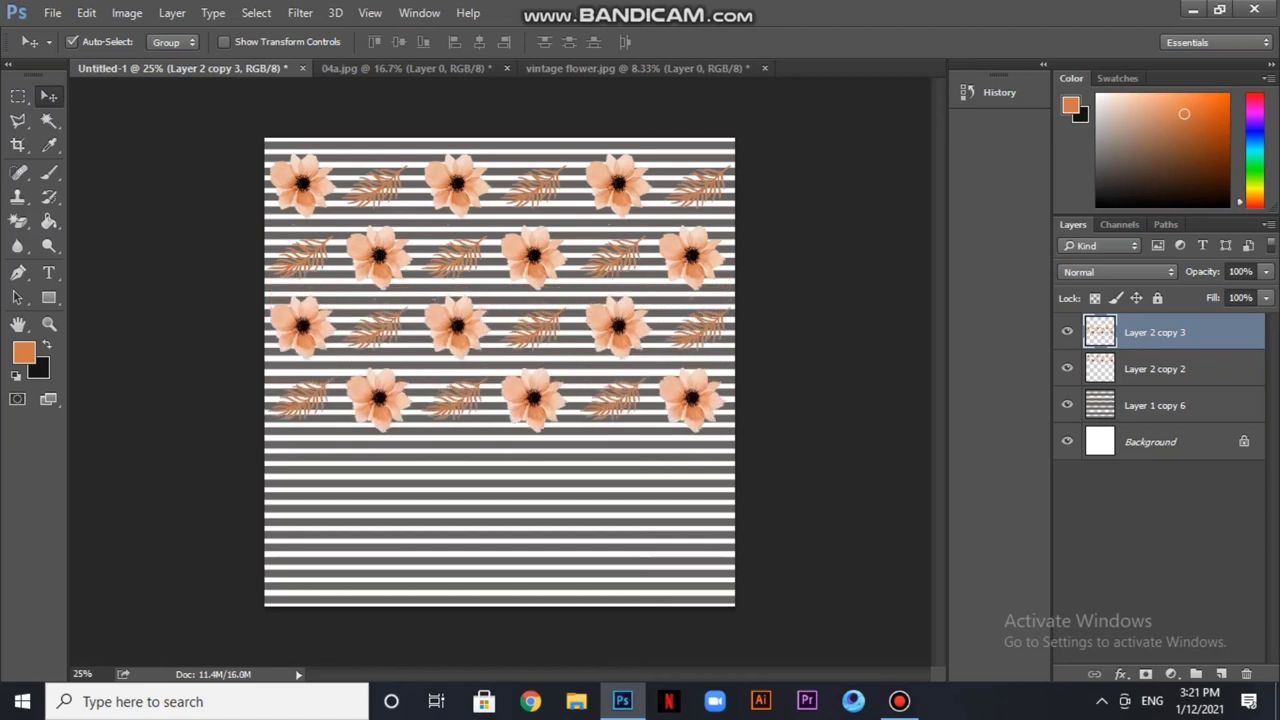
Duplicate the third-and-fourth-row layer and move the copy straight down to form the fifth and sixth rows
{"action": "key", "text": "ctrl+j"}
{"action": "key", "text": "shift+Down"}
{"action": "key", "text": "shift+Down"}
{"action": "key", "text": "shift+Down"}
{"action": "key", "text": "shift+Down"}
{"action": "key", "text": "shift+Down"}
{"action": "key", "text": "shift+Down"}
{"action": "key", "text": "shift+Down"}
{"action": "key", "text": "shift+Down"}
{"action": "key", "text": "shift+Down"}
{"action": "key", "text": "shift+Down"}
{"action": "key", "text": "shift+Down"}
{"action": "key", "text": "shift+Down"}
{"action": "key", "text": "shift+Down"}
{"action": "key", "text": "shift+Down"}
{"action": "key", "text": "shift+Down"}
{"action": "key", "text": "shift+Down"}
{"action": "key", "text": "shift+Down"}
{"action": "key", "text": "shift+Down"}
{"action": "key", "text": "shift+Down"}
{"action": "key", "text": "shift+Down"}
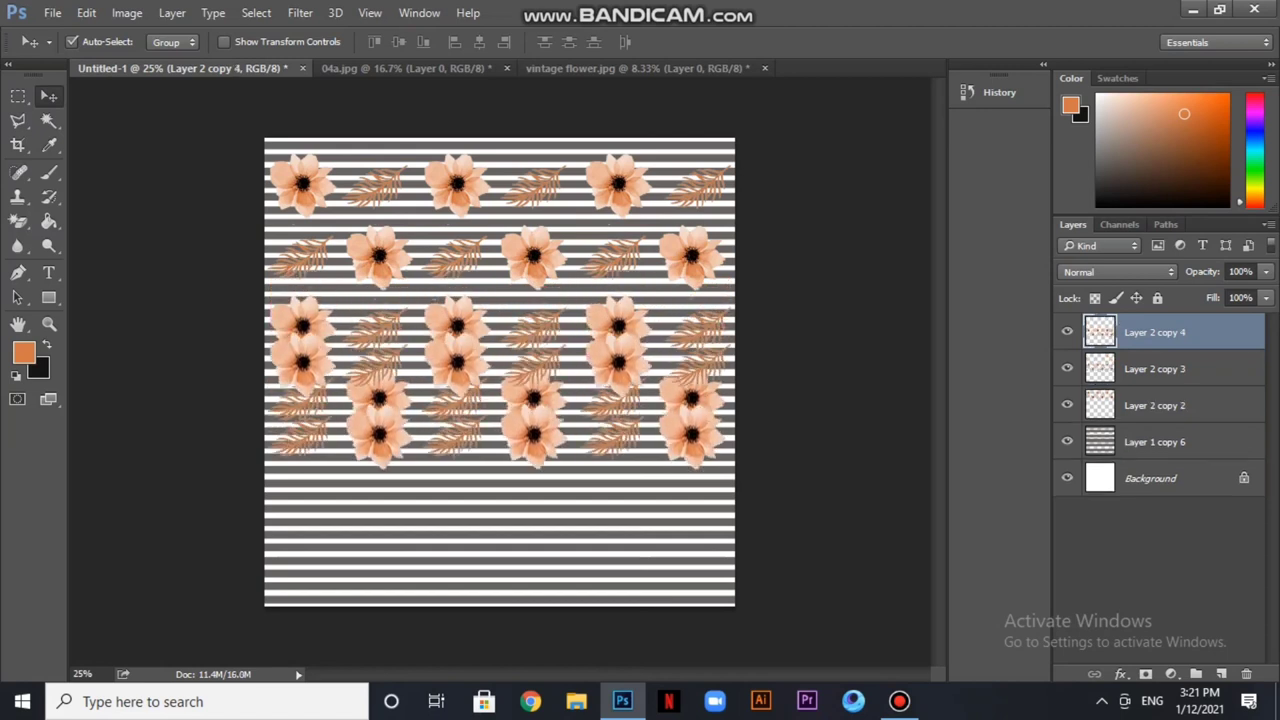
{"action": "key", "text": "shift+Down"}
{"action": "key", "text": "shift+Down"}
{"action": "key", "text": "shift+Down"}
{"action": "key", "text": "shift+Down"}
{"action": "key", "text": "shift+Down"}
{"action": "key", "text": "shift+Down"}
{"action": "key", "text": "shift+Down"}
{"action": "key", "text": "shift+Down"}
{"action": "key", "text": "shift+Down"}
{"action": "key", "text": "shift+Down"}
{"action": "key", "text": "shift+Down"}
{"action": "key", "text": "shift+Down"}
{"action": "key", "text": "shift+Down"}
{"action": "key", "text": "shift+Down"}
{"action": "key", "text": "shift+Down"}
{"action": "key", "text": "shift+Down"}
{"action": "key", "text": "shift+Down"}
{"action": "key", "text": "shift+Down"}
{"action": "key", "text": "shift+Down"}
{"action": "key", "text": "shift+Down"}
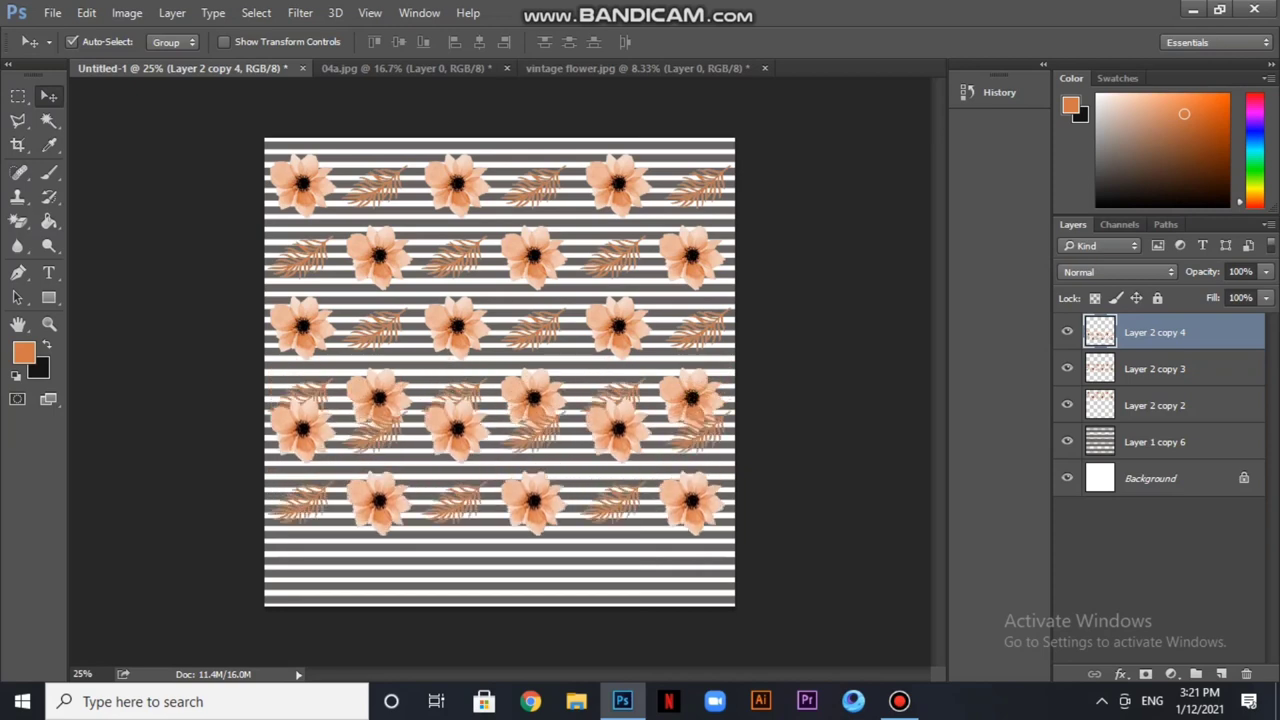
{"action": "key", "text": "shift+Down"}
{"action": "key", "text": "shift+Down"}
{"action": "key", "text": "shift+Down"}
{"action": "key", "text": "shift+Down"}
{"action": "key", "text": "shift+Down"}
{"action": "key", "text": "shift+Down"}
{"action": "key", "text": "shift+Down"}
{"action": "key", "text": "shift+Down"}
{"action": "key", "text": "shift+Down"}
{"action": "key", "text": "shift+Down"}
{"action": "key", "text": "shift+Down"}
{"action": "key", "text": "shift+Down"}
{"action": "key", "text": "shift+Down"}
{"action": "key", "text": "shift+Down"}
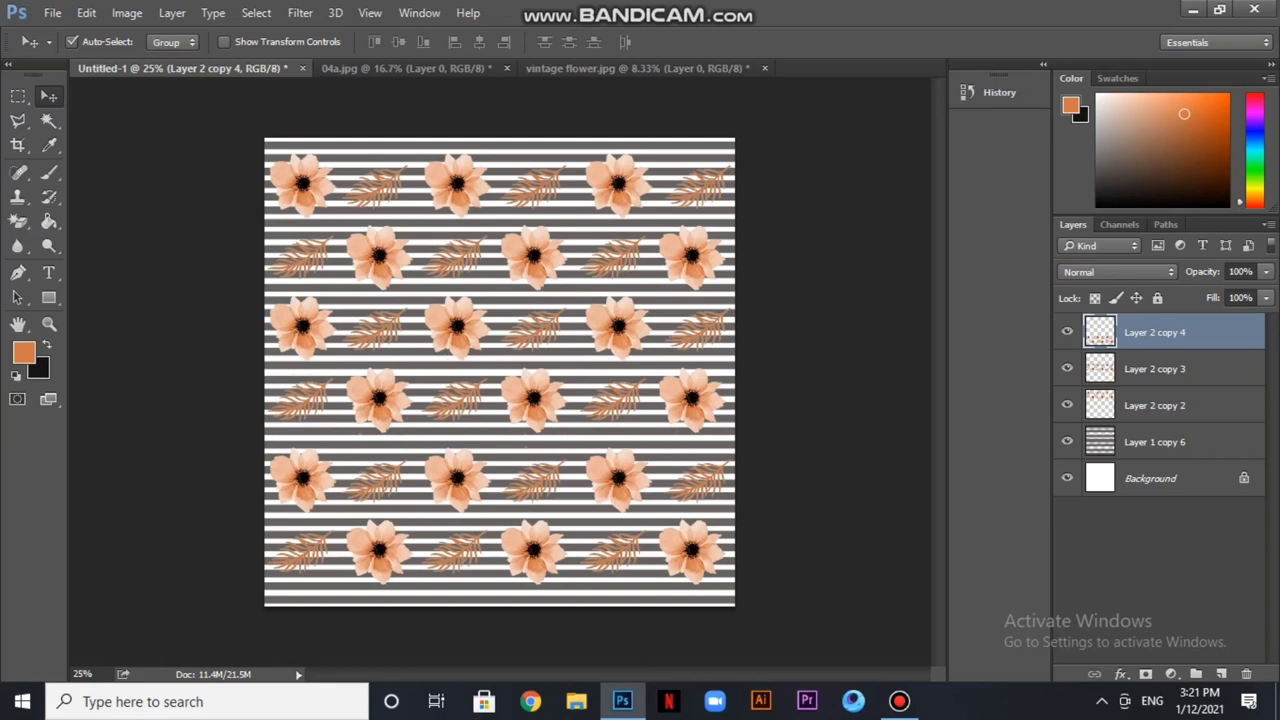
Make the stripe layer active and set the foreground color to near-black #151414
{"action": "left_click", "coordinate": [1155, 441]}
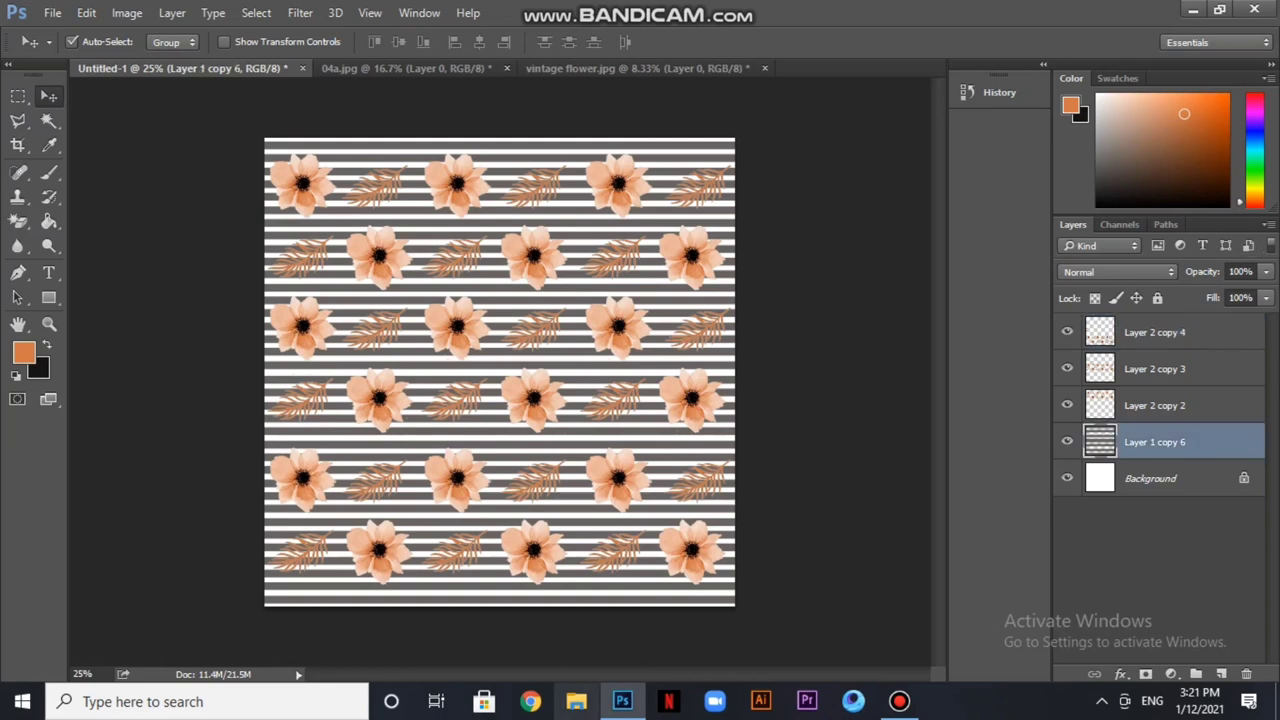
{"action": "left_click", "coordinate": [24, 352]}
{"action": "left_click", "coordinate": [221, 590]}
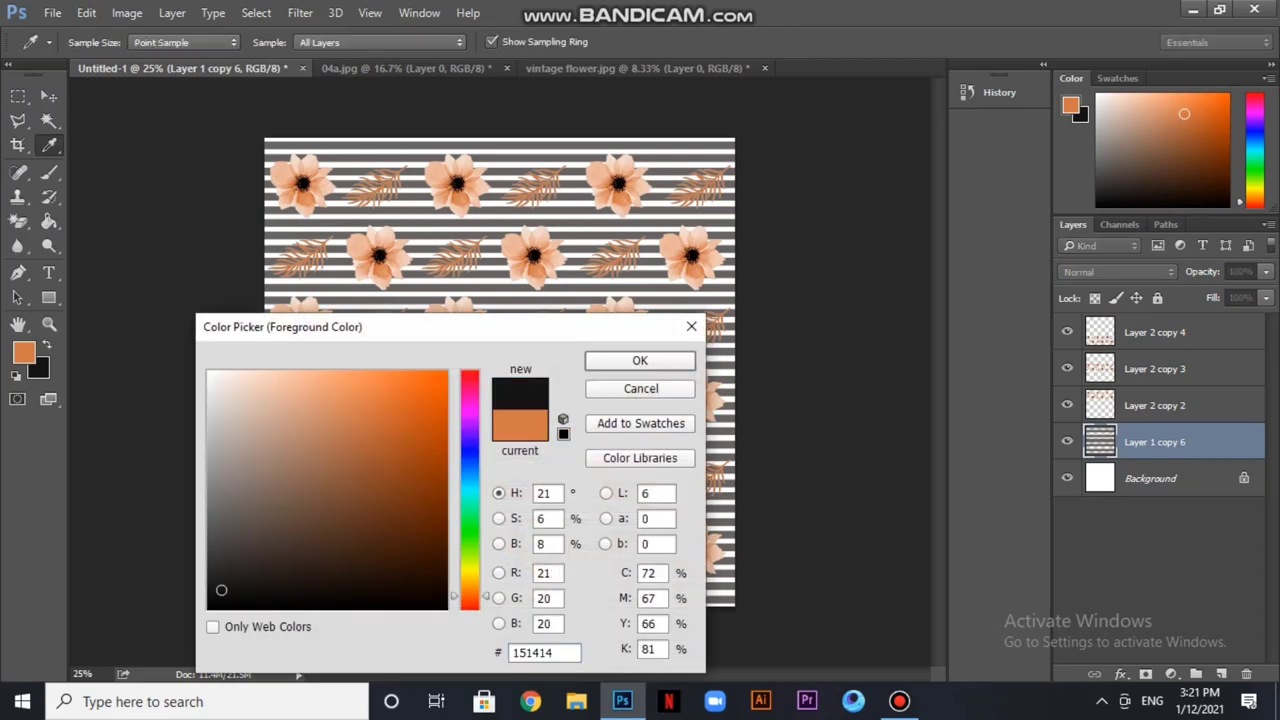
{"action": "key", "text": "Return"}
{"action": "key", "text": "v"}
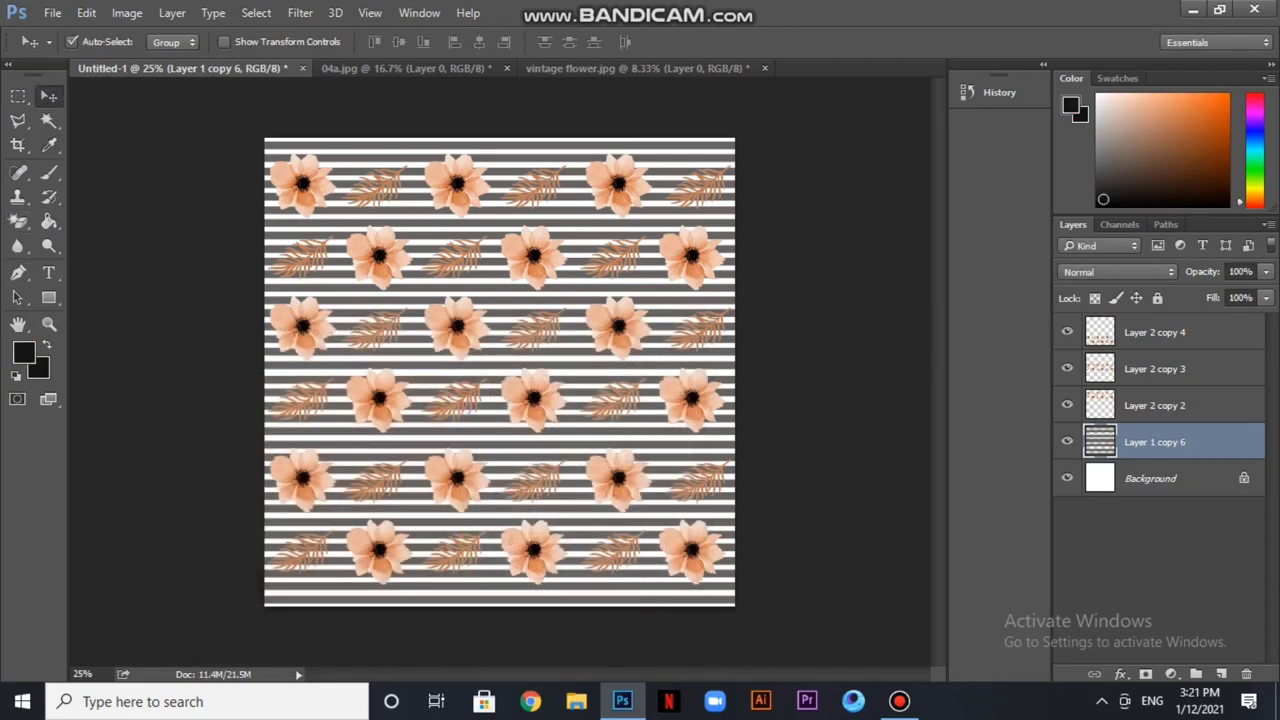
Select all the gray stripes on the stripe layer using Magic Wand and Similar, keeping their pixels in place
{"action": "left_click", "coordinate": [48, 120]}
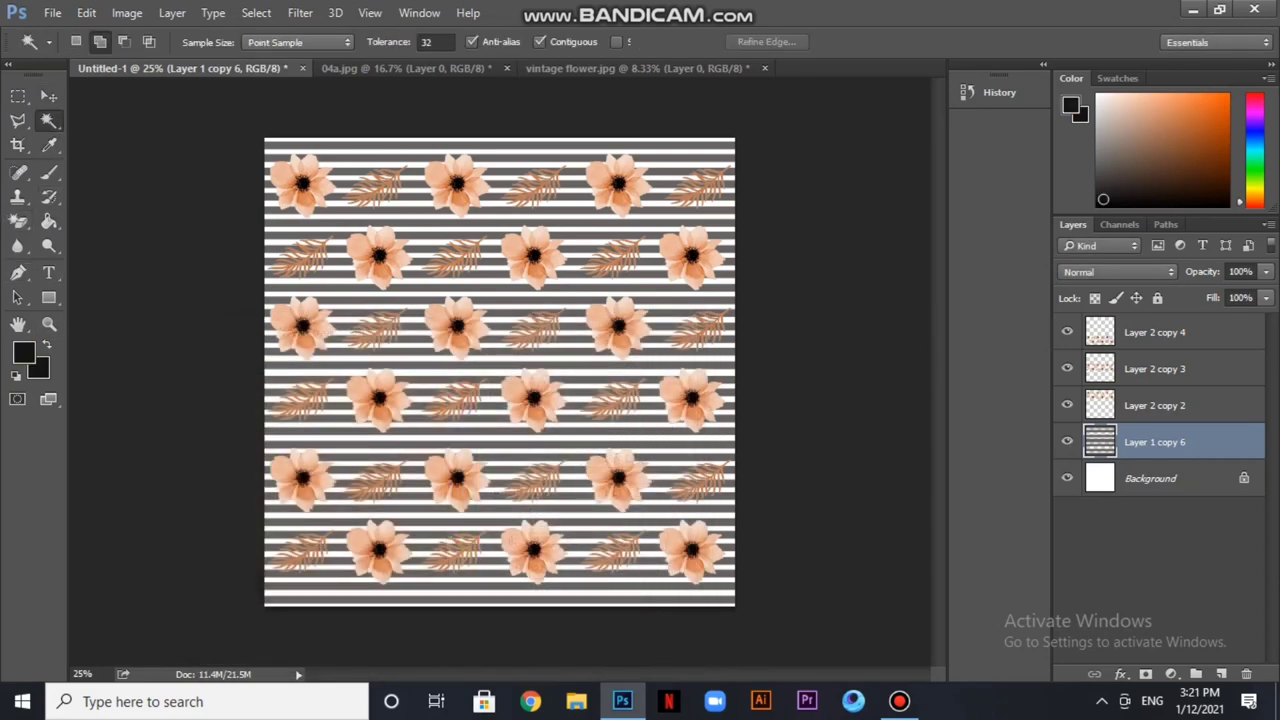
{"action": "left_click", "coordinate": [442, 143]}
{"action": "right_click", "coordinate": [442, 143]}
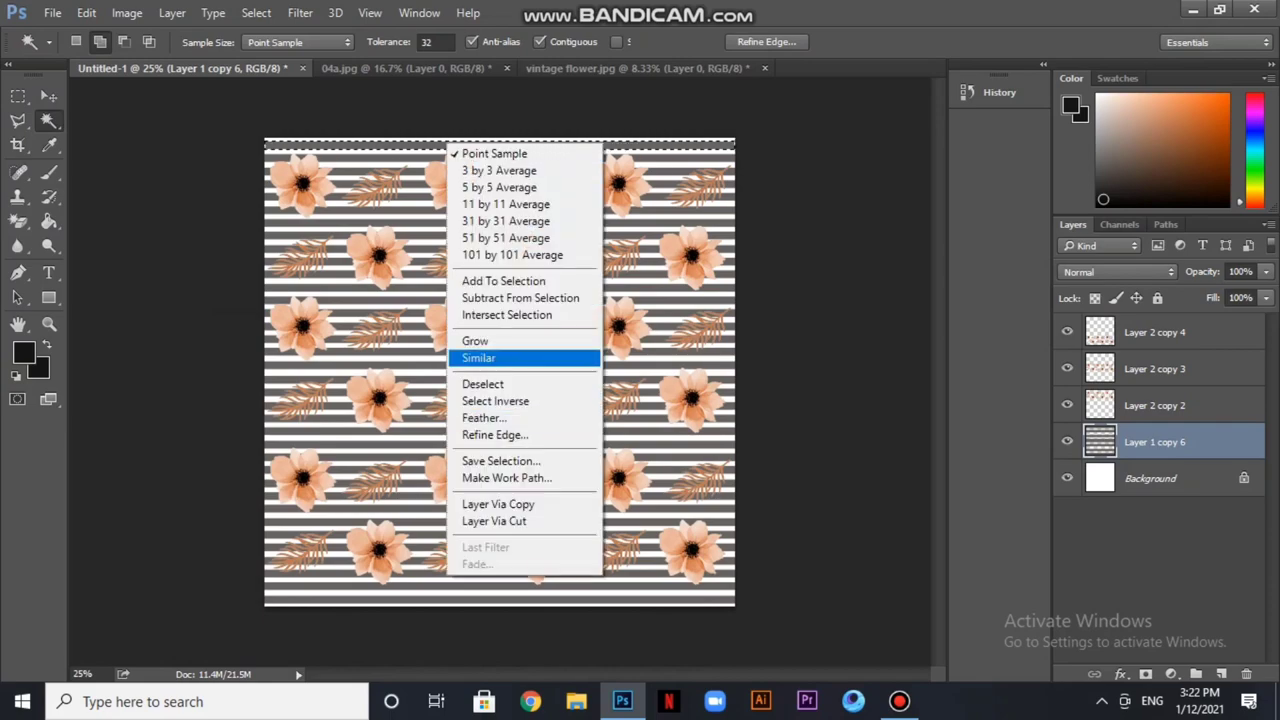
{"action": "left_click", "coordinate": [500, 355]}
{"action": "key", "text": "Delete"}
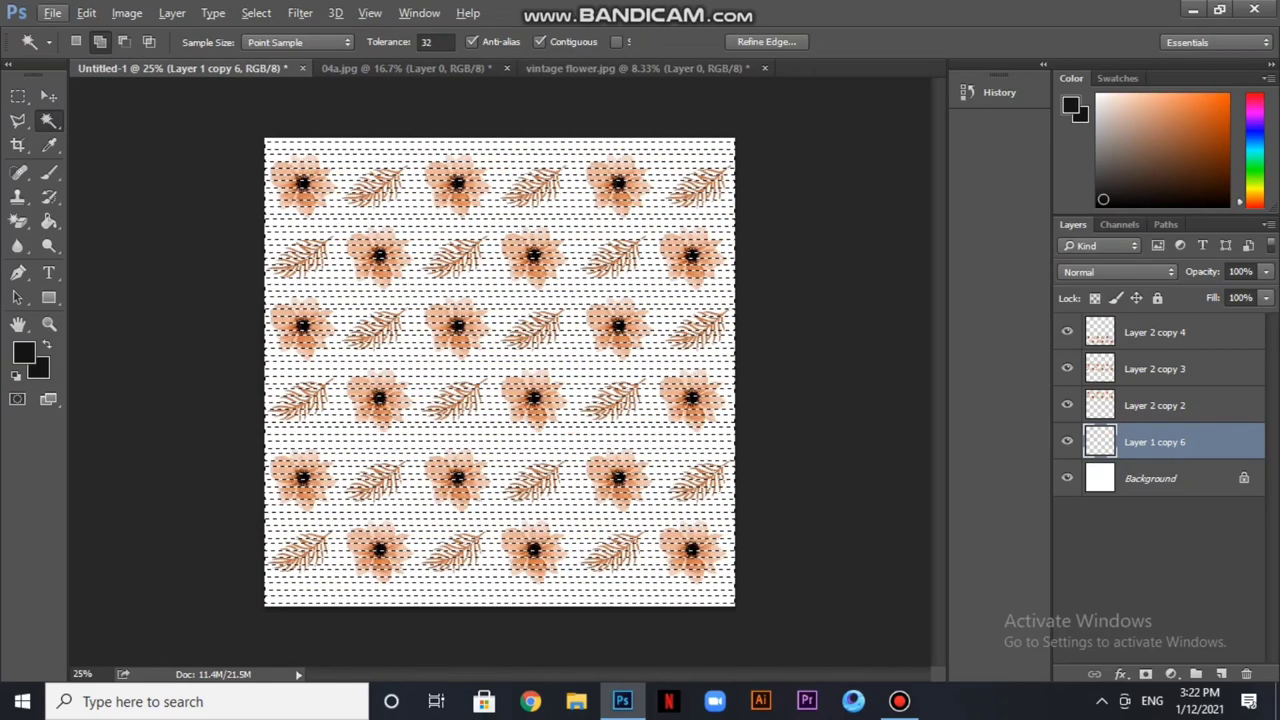
{"action": "key", "text": "ctrl+z"}
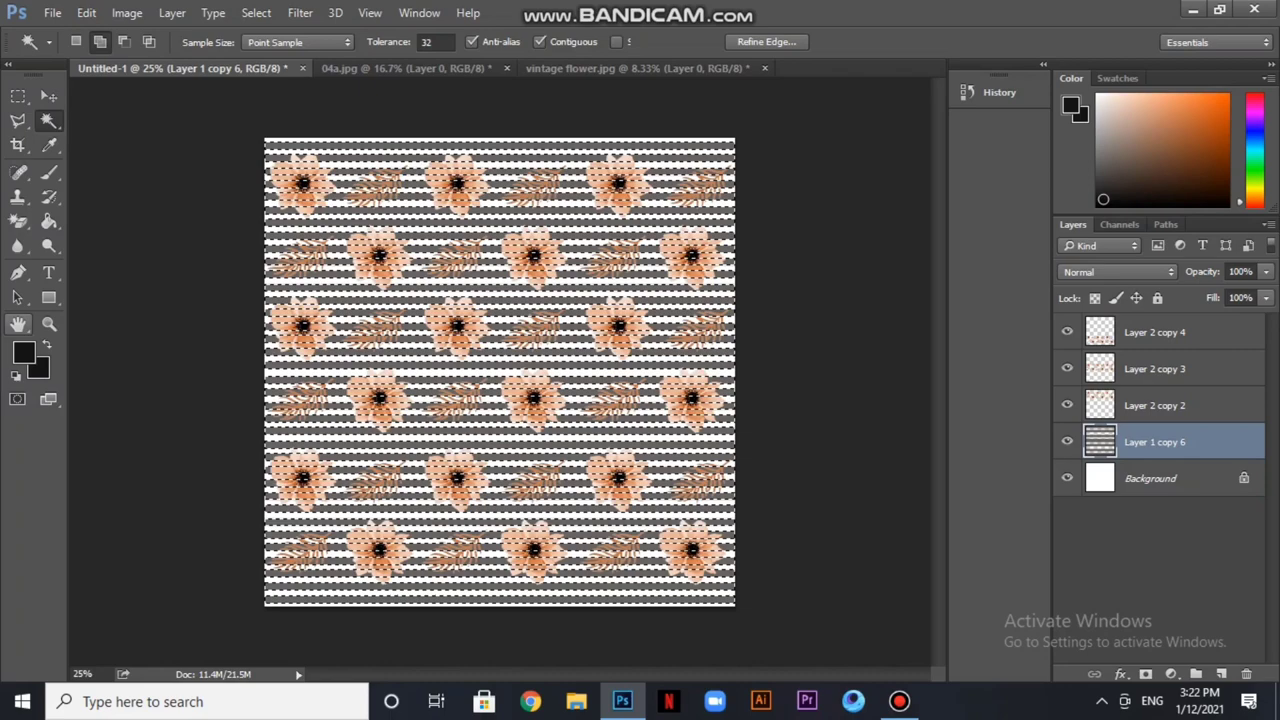
Fill the selected stripes with the #151414 foreground color, clear the selection, and nudge the stripe layer up slightly
{"action": "left_click", "coordinate": [23, 350]}
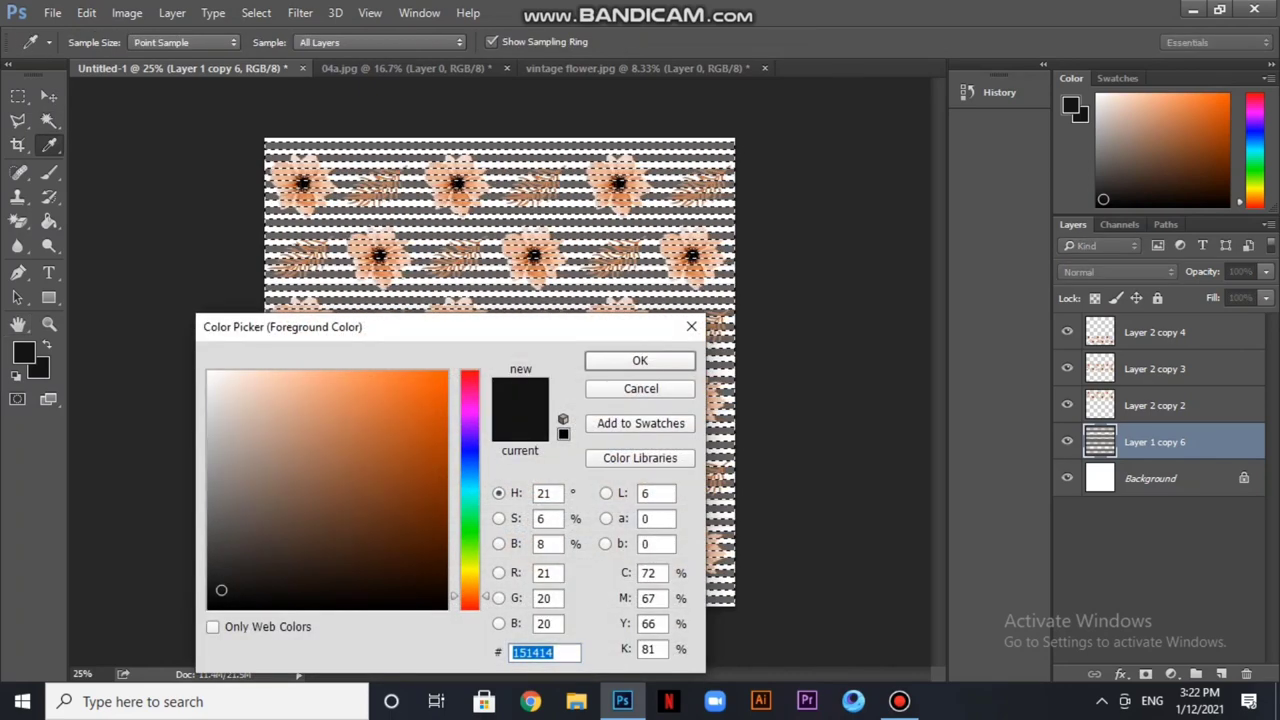
{"action": "left_click", "coordinate": [636, 362]}
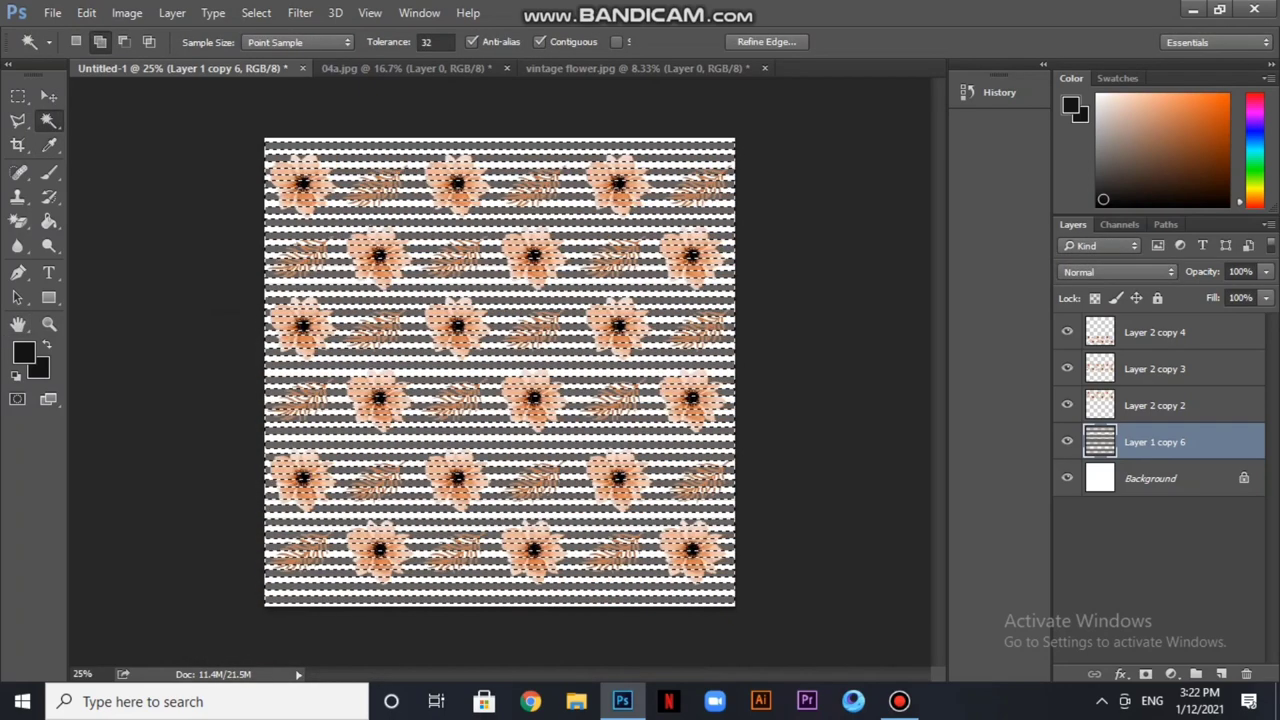
{"action": "key", "text": "alt+BackSpace"}
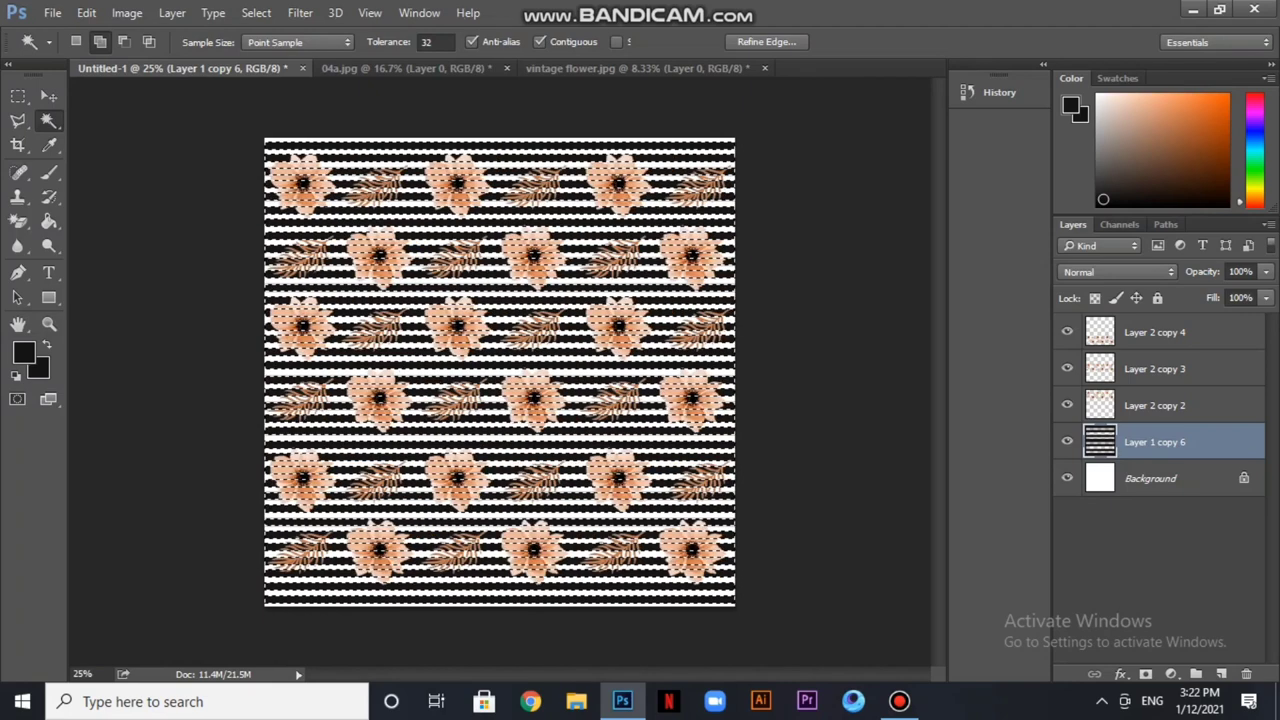
{"action": "key", "text": "ctrl+d"}
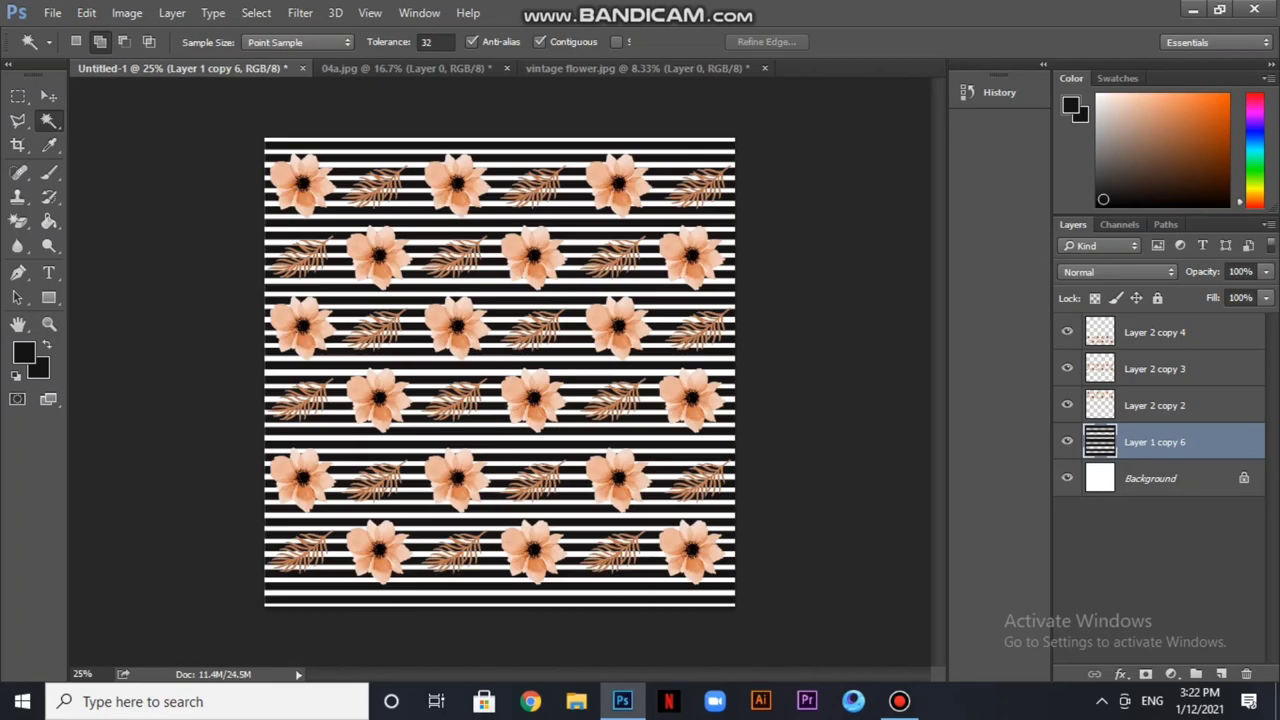
{"action": "key", "text": "v"}
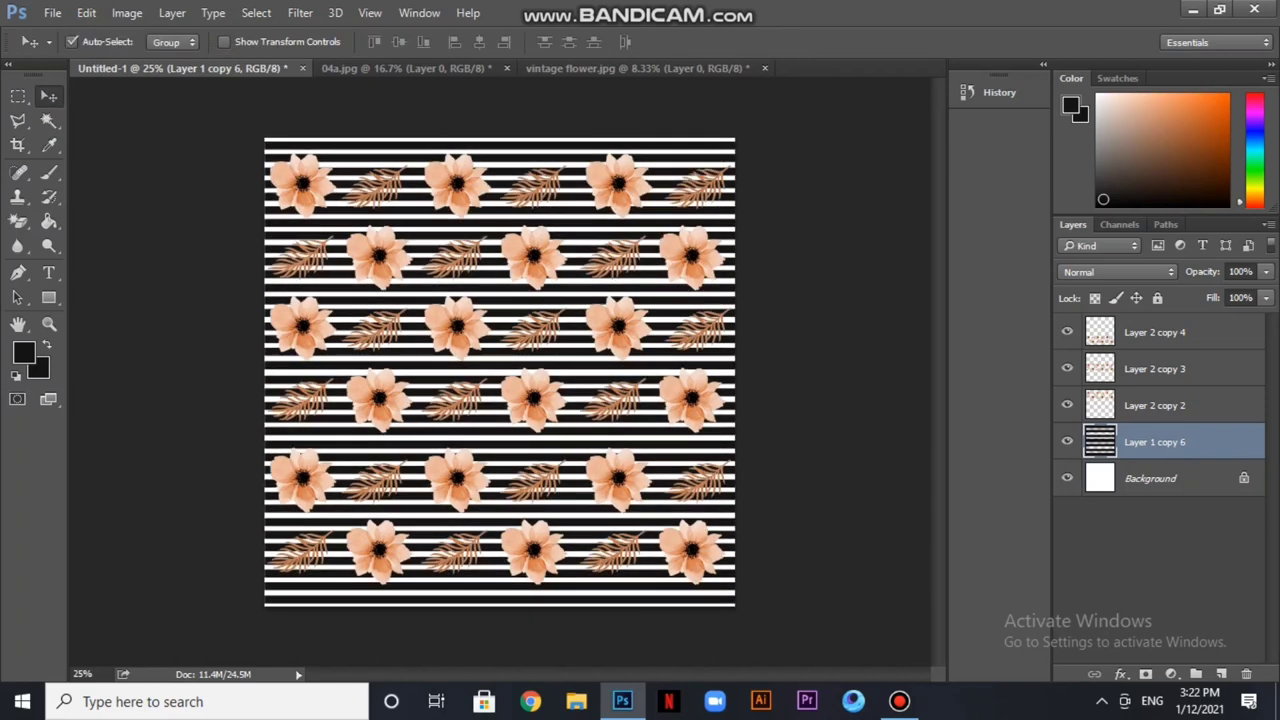
{"action": "key", "text": "Up"}
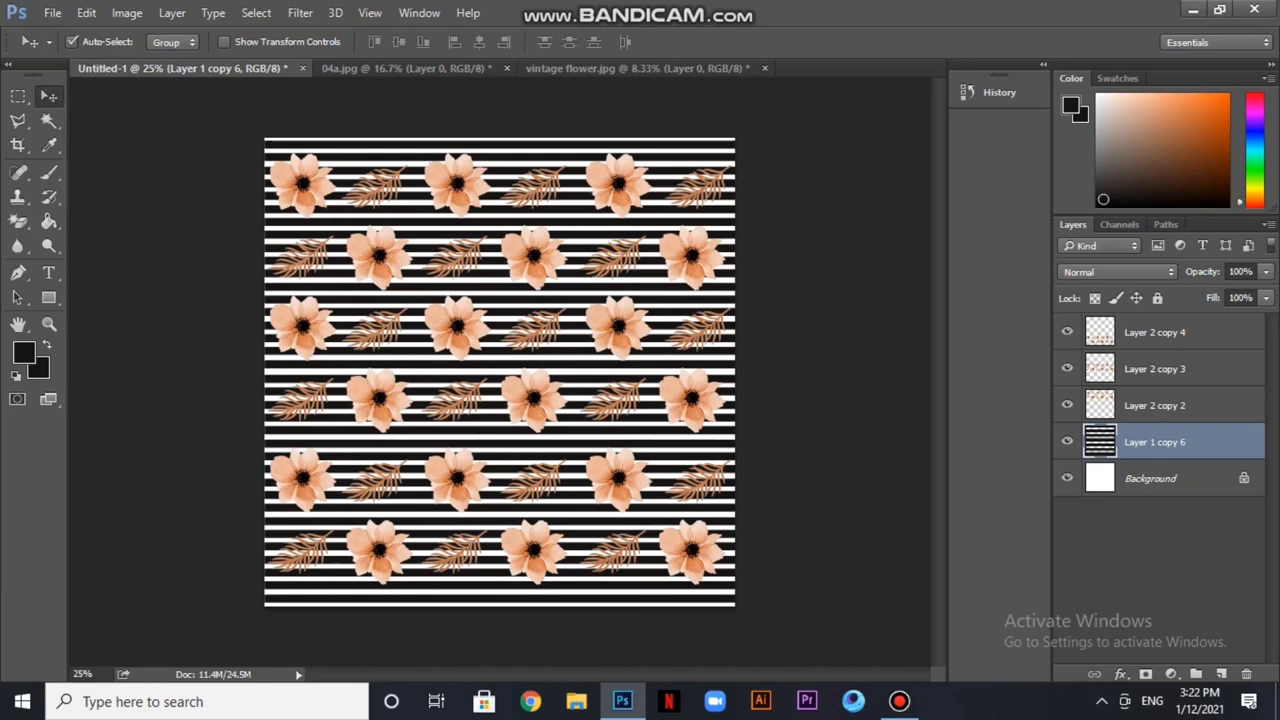
Merge the three flower layers and the stripe layer into one layer, leaving out the background
{"action": "left_click", "coordinate": [1127, 332], "text": "shift"}
{"action": "right_click", "coordinate": [1127, 332]}
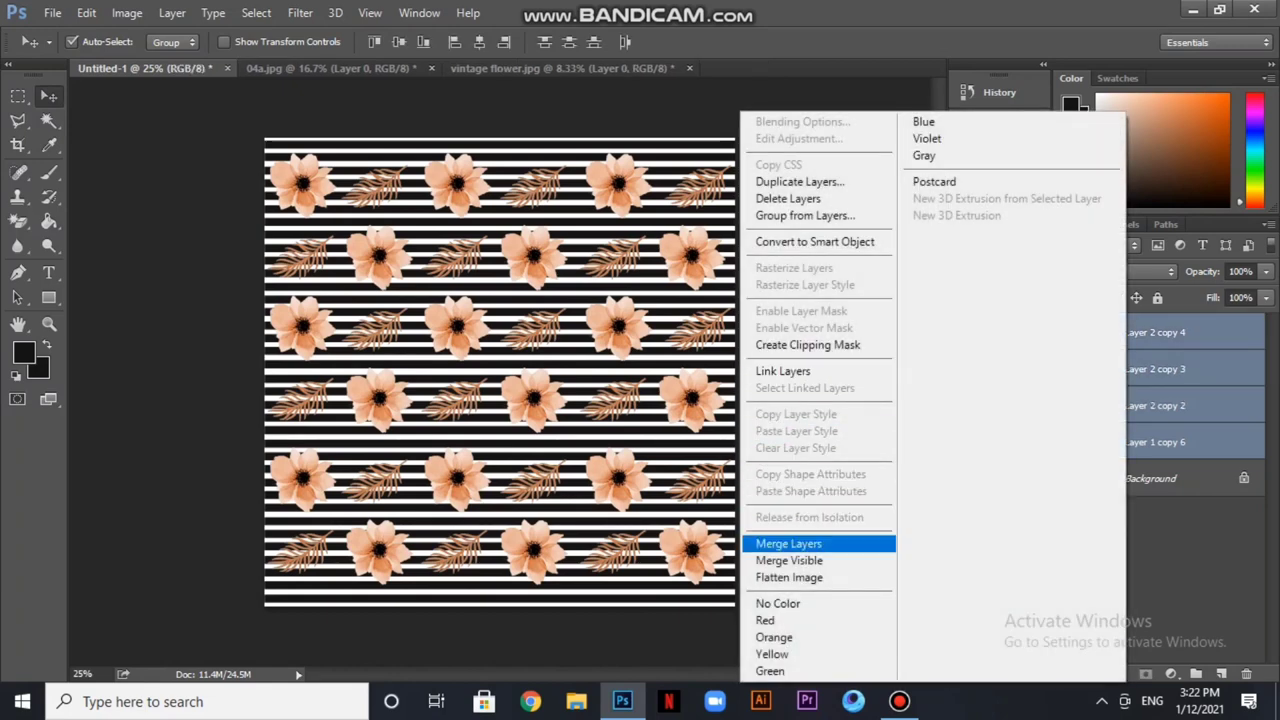
{"action": "left_click", "coordinate": [789, 543]}
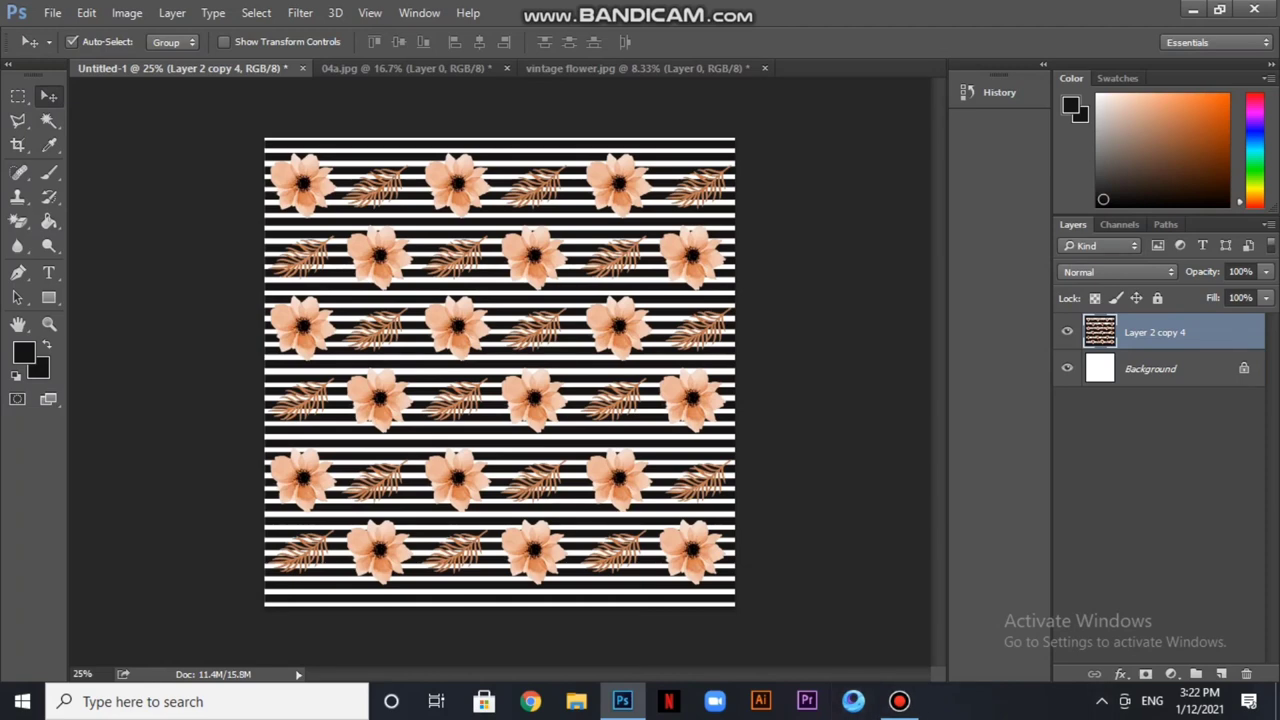
Define the finished artwork as a pattern named "floral"
{"action": "left_click", "coordinate": [86, 12]}
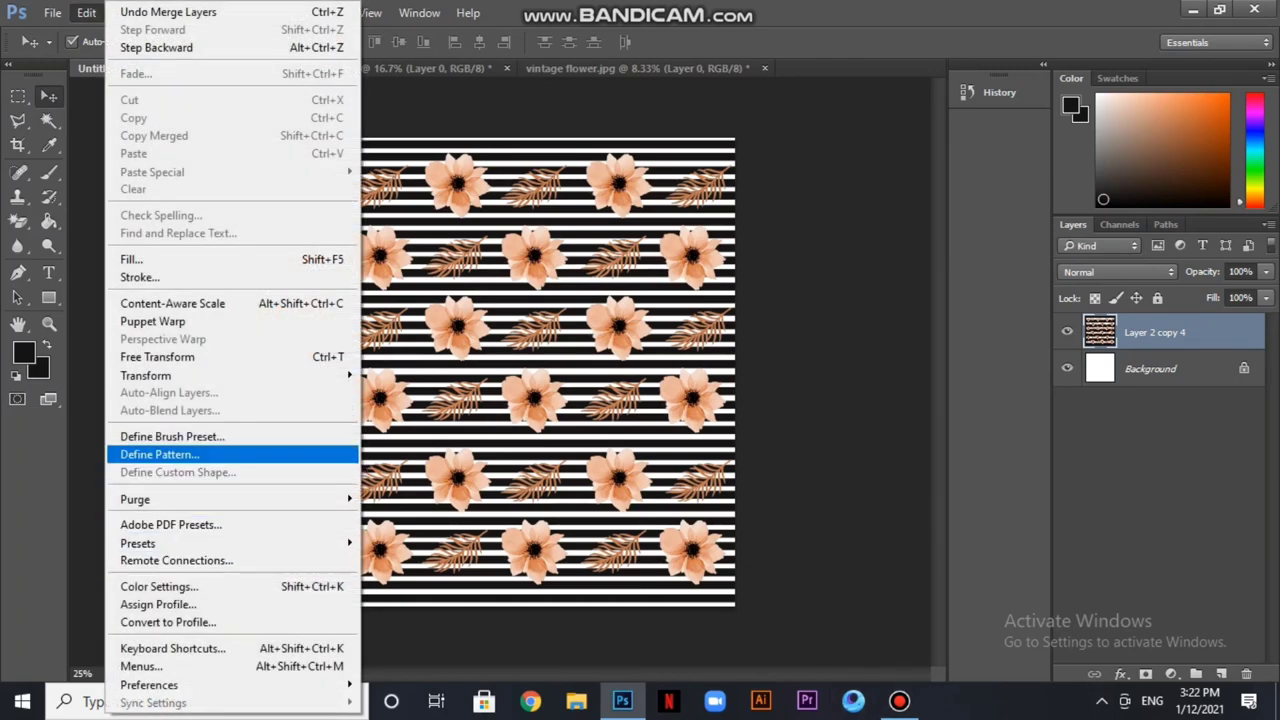
{"action": "left_click", "coordinate": [160, 454]}
{"action": "type", "text": "floral"}
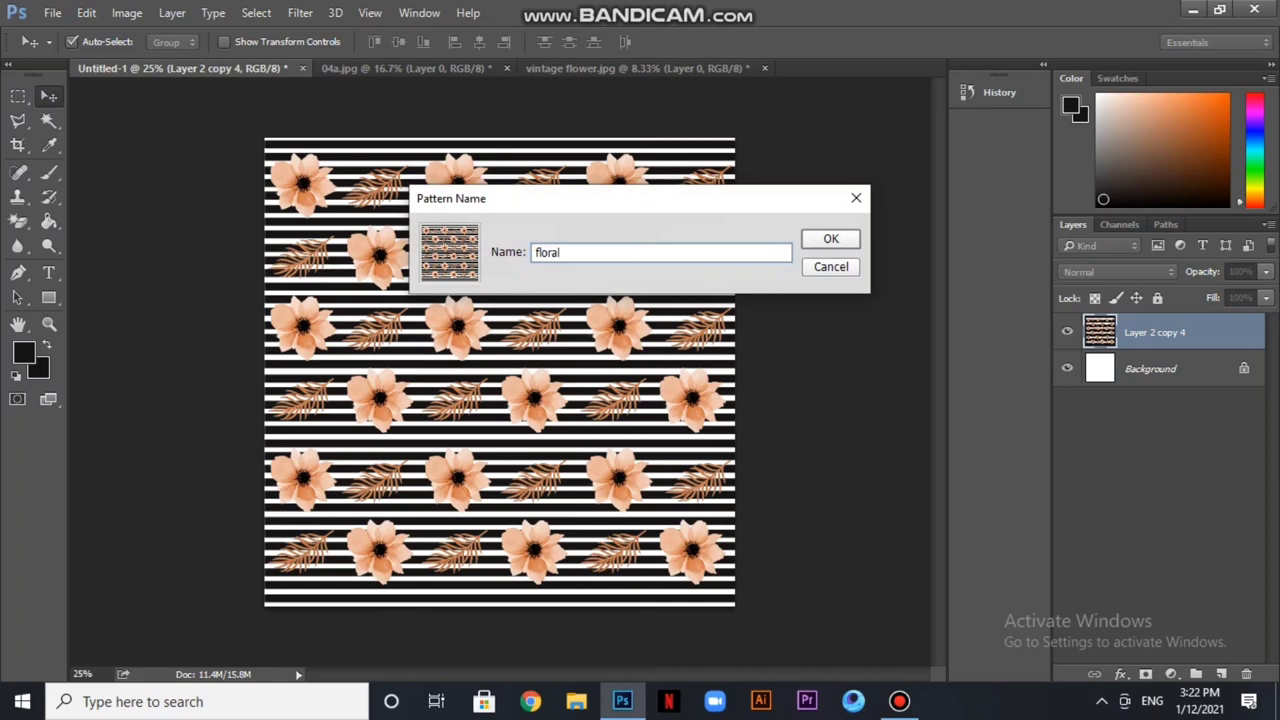
{"action": "key", "text": "Return"}
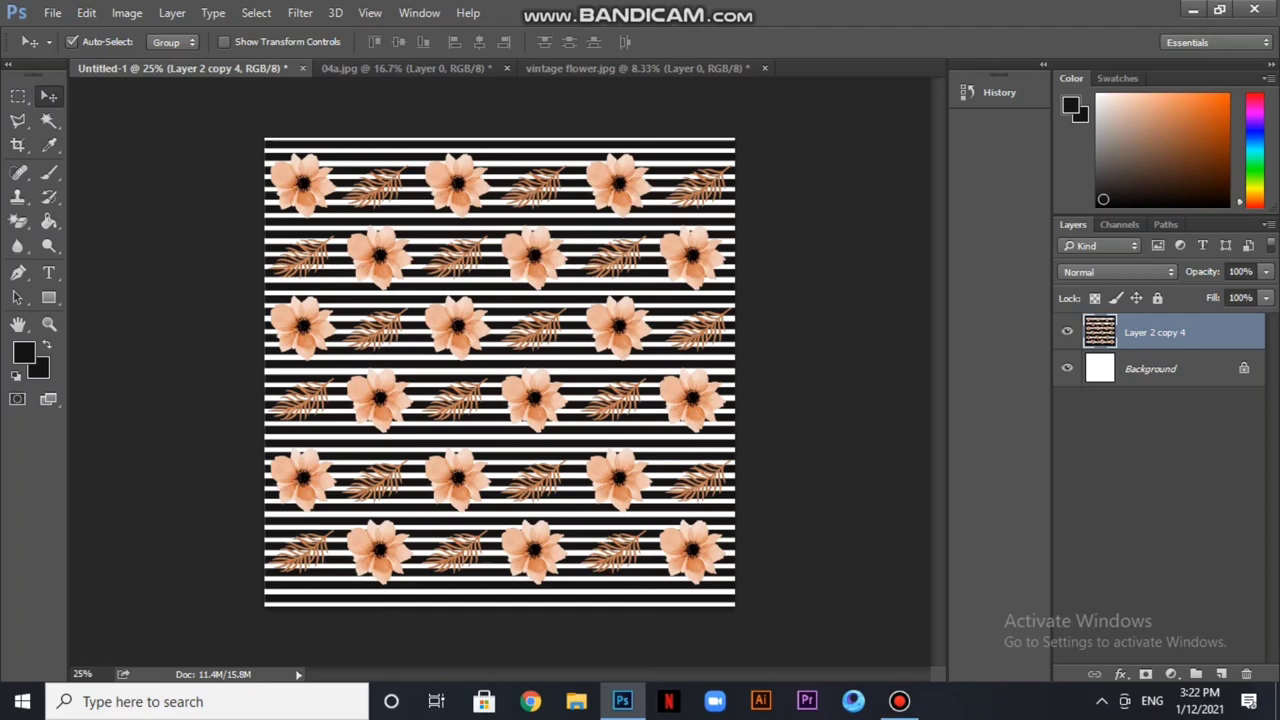
Create a new document 20 inches wide and 35 inches high at 300 pixels/inch with a white background
{"action": "left_click", "coordinate": [52, 12]}
{"action": "left_click", "coordinate": [68, 33]}
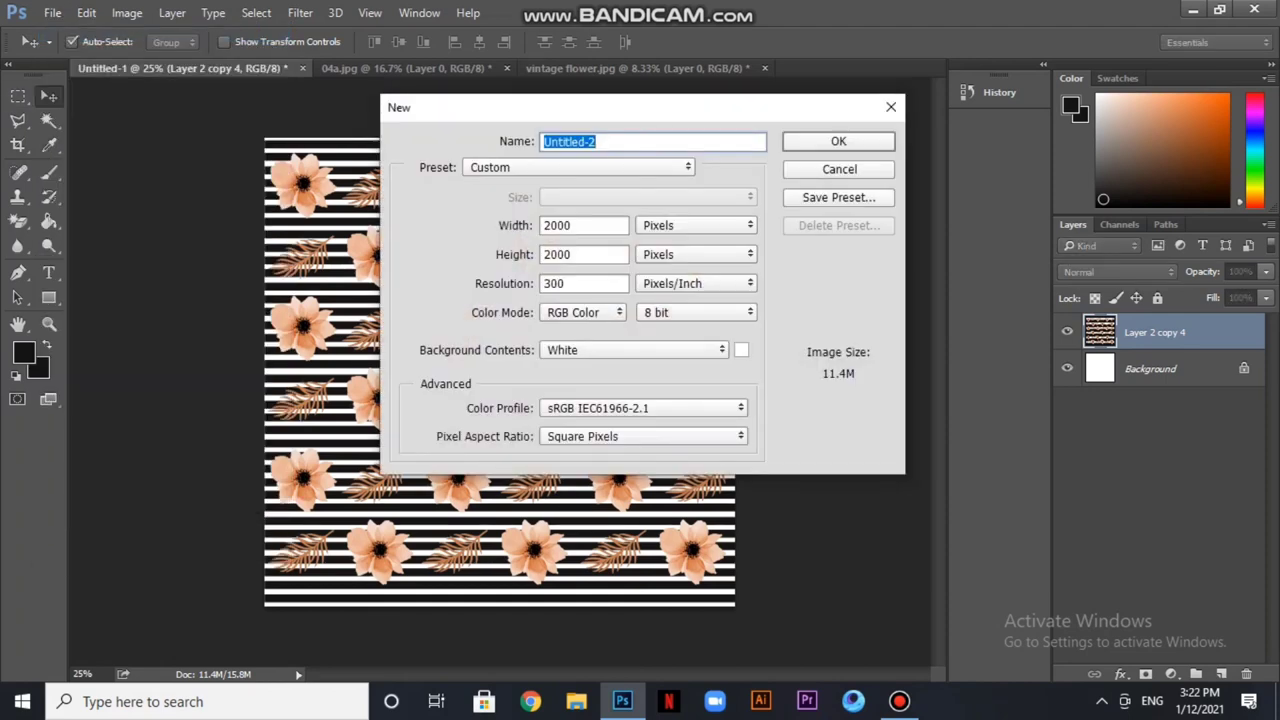
{"action": "left_click", "coordinate": [696, 225]}
{"action": "left_click", "coordinate": [662, 257]}
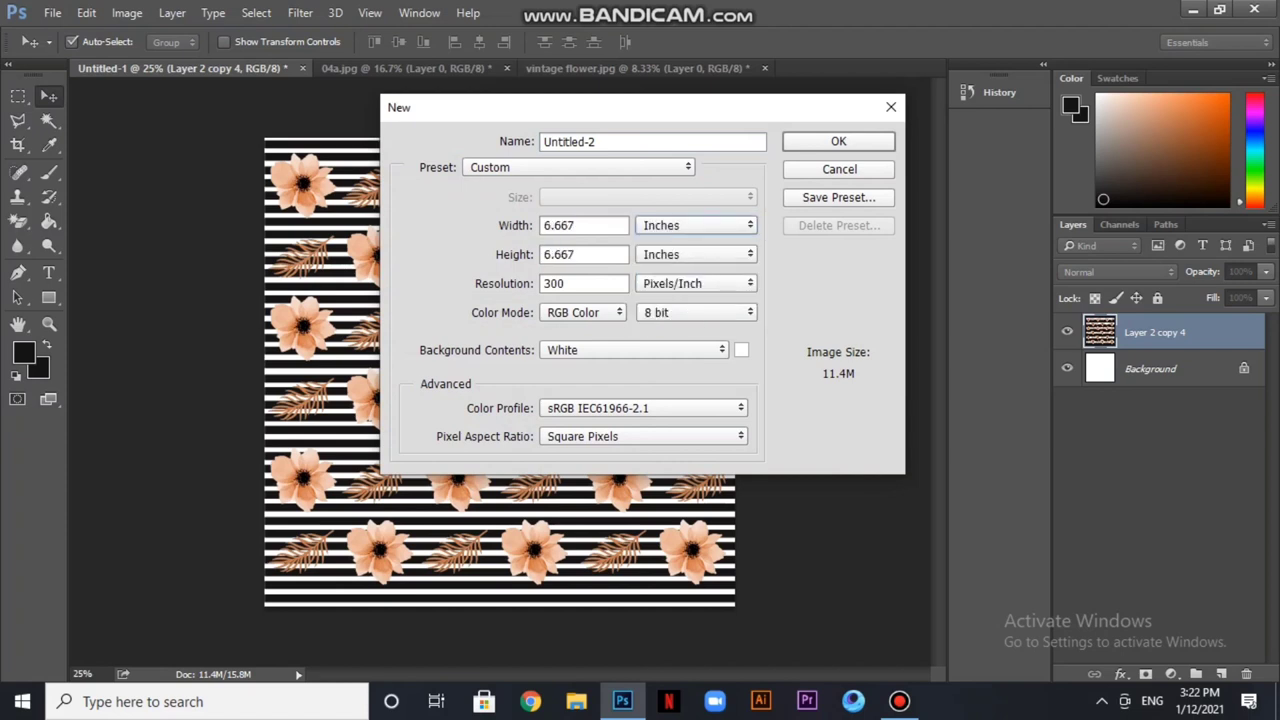
{"action": "double_click", "coordinate": [584, 225]}
{"action": "key", "text": "BackSpace"}
{"action": "type", "text": "20"}
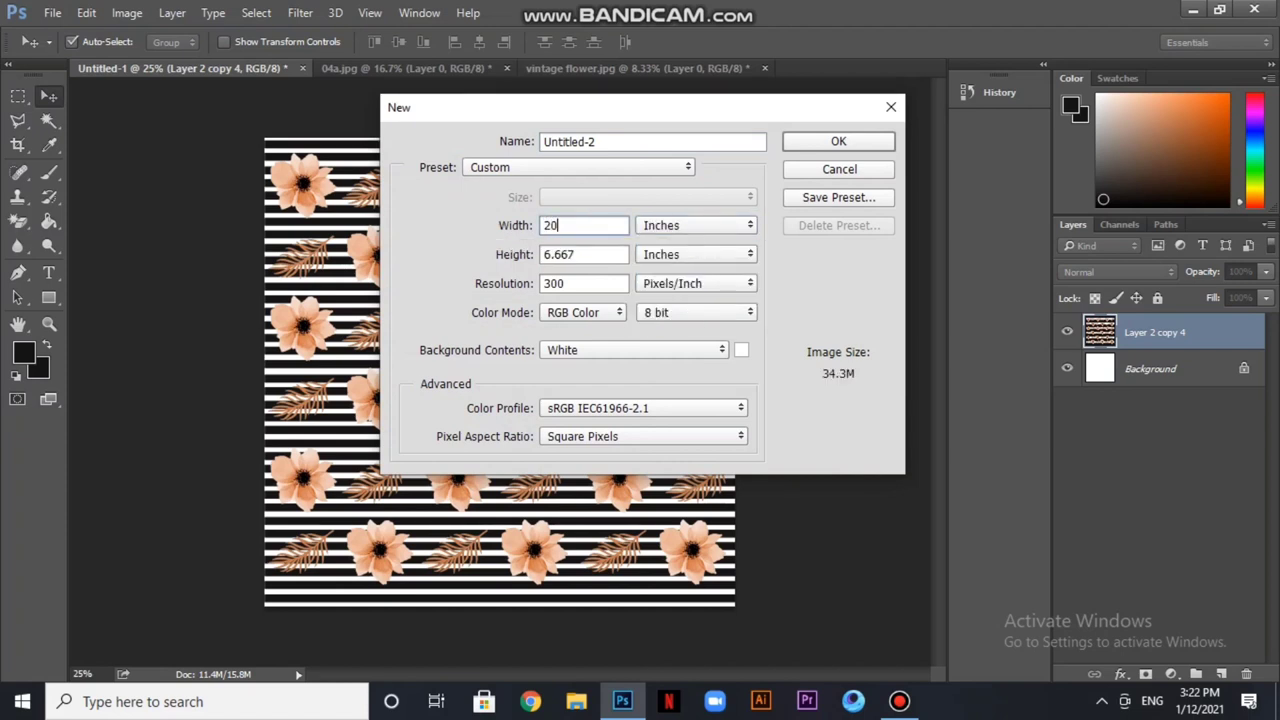
{"action": "key", "text": "Tab"}
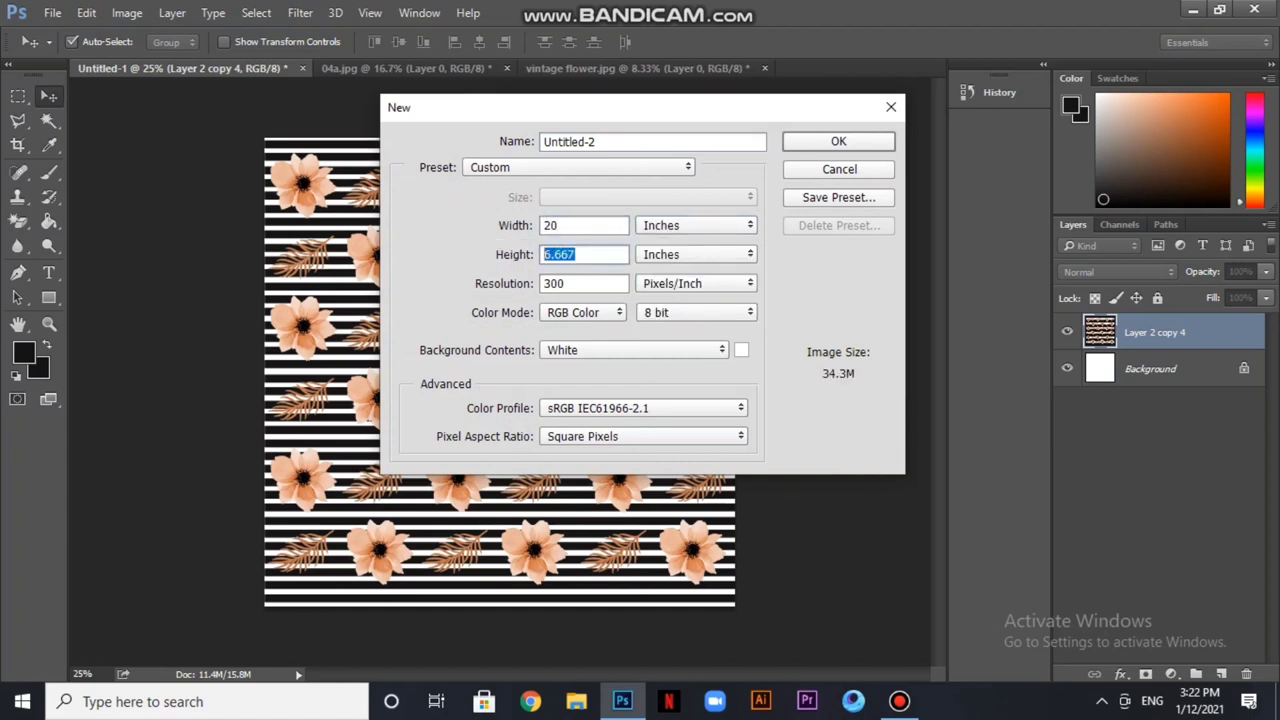
{"action": "key", "text": "BackSpace"}
{"action": "type", "text": "35"}
{"action": "key", "text": "Return"}
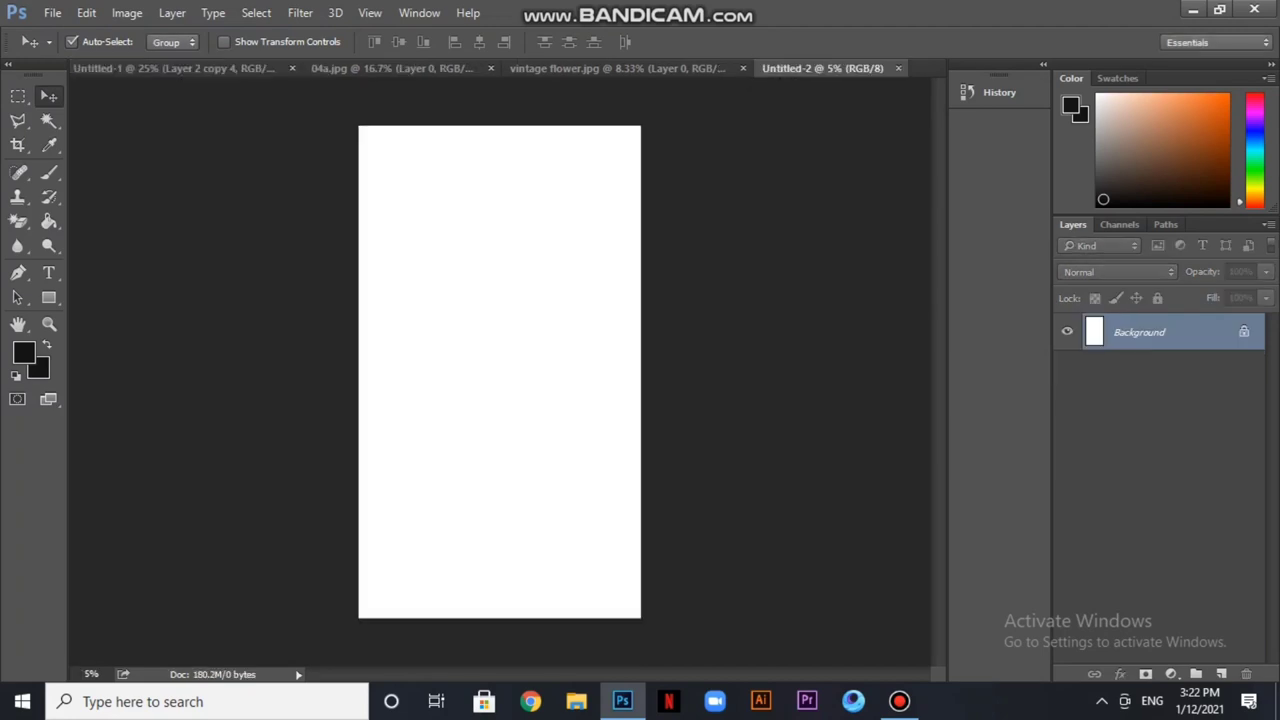
Fill the new document's background with the custom floral stripe pattern in Normal mode at 100% opacity
{"action": "left_click", "coordinate": [86, 12]}
{"action": "left_click", "coordinate": [233, 259]}
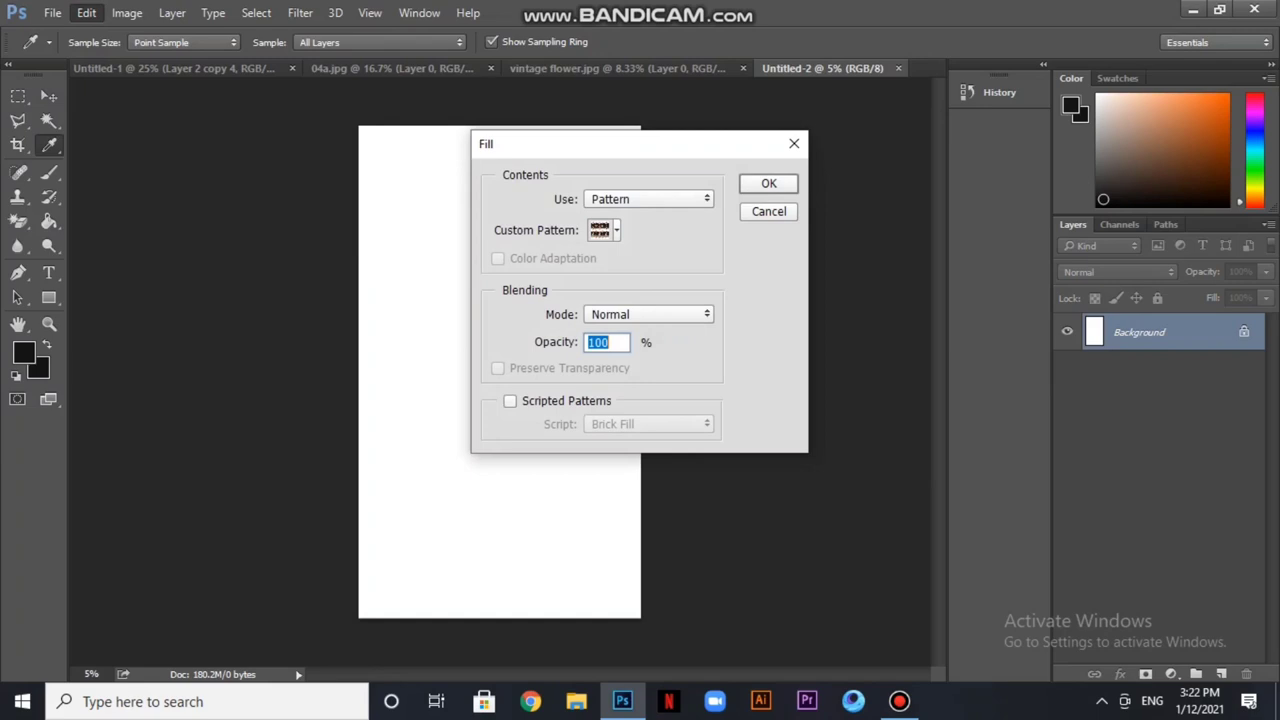
{"action": "left_click", "coordinate": [648, 199]}
{"action": "left_click", "coordinate": [648, 199]}
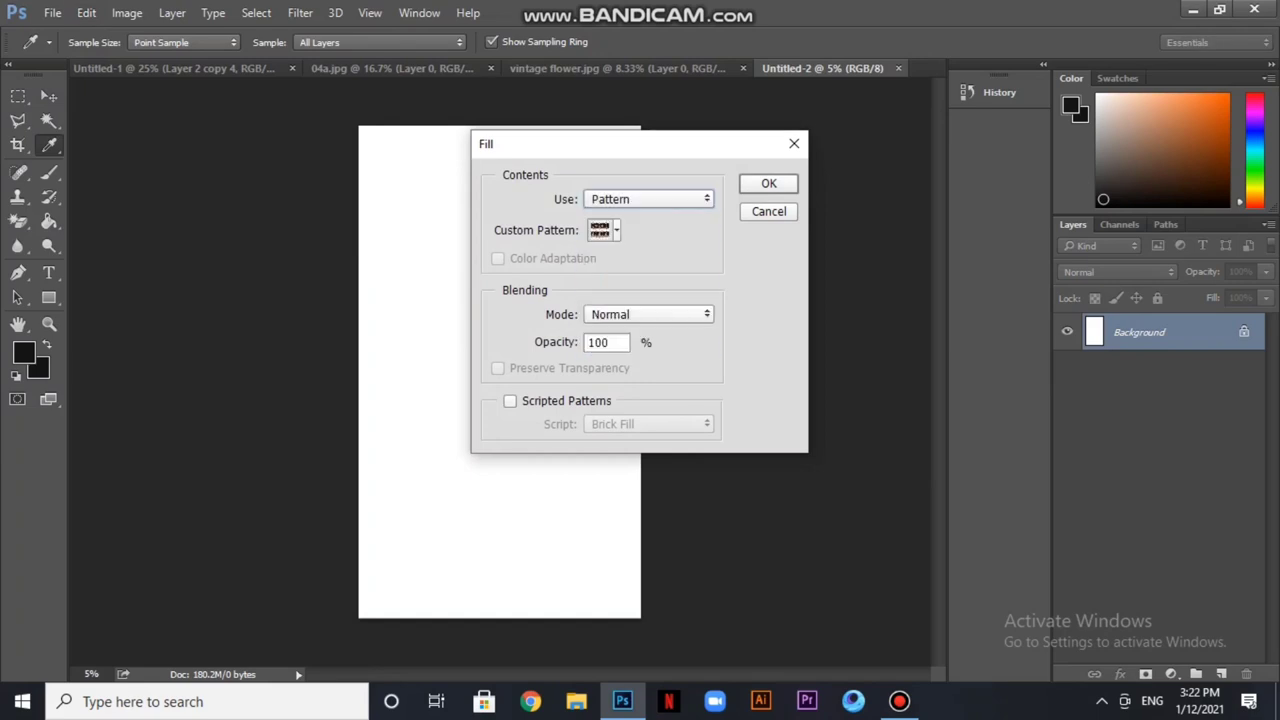
{"action": "left_click", "coordinate": [616, 230]}
{"action": "left_click", "coordinate": [659, 300]}
{"action": "key", "text": "Return"}
{"action": "key", "text": "Return"}
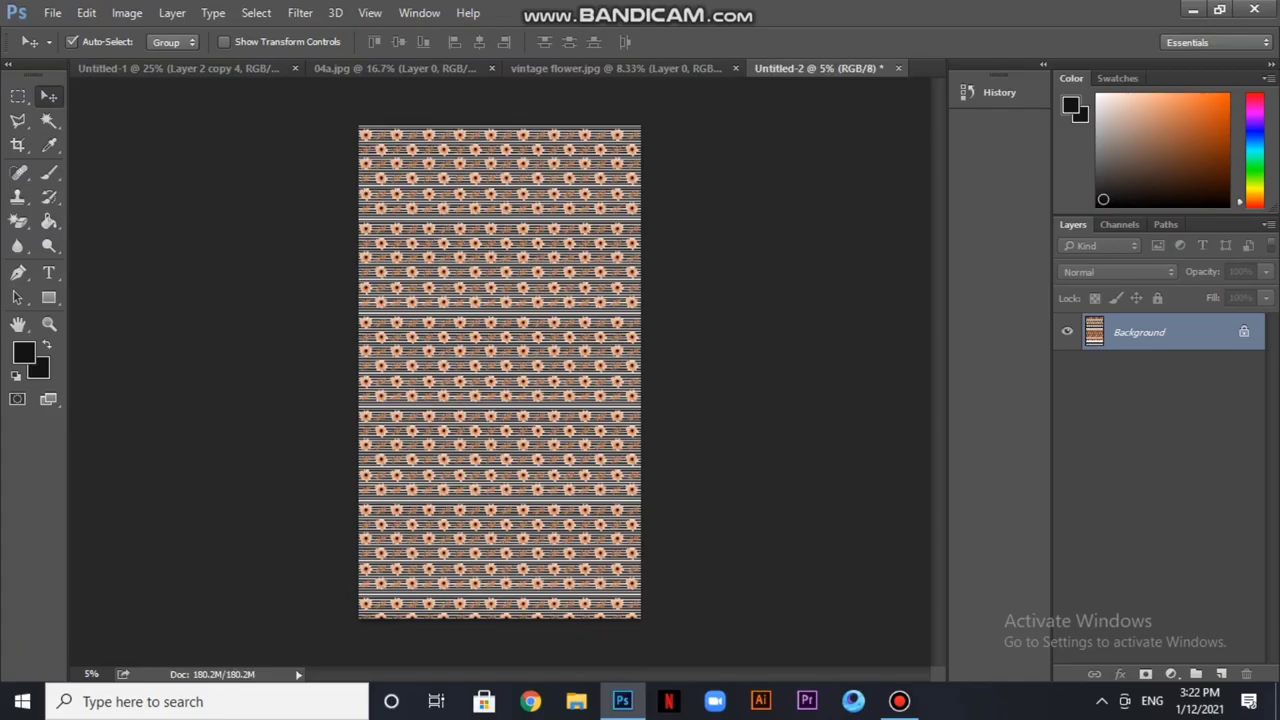
Examine how the floral pattern repeats across the filled canvas, both close up and from farther out
{"action": "key", "text": "ctrl+plus"}
{"action": "key", "text": "ctrl+plus"}
{"action": "key", "text": "ctrl+plus"}
{"action": "key", "text": "ctrl+plus"}
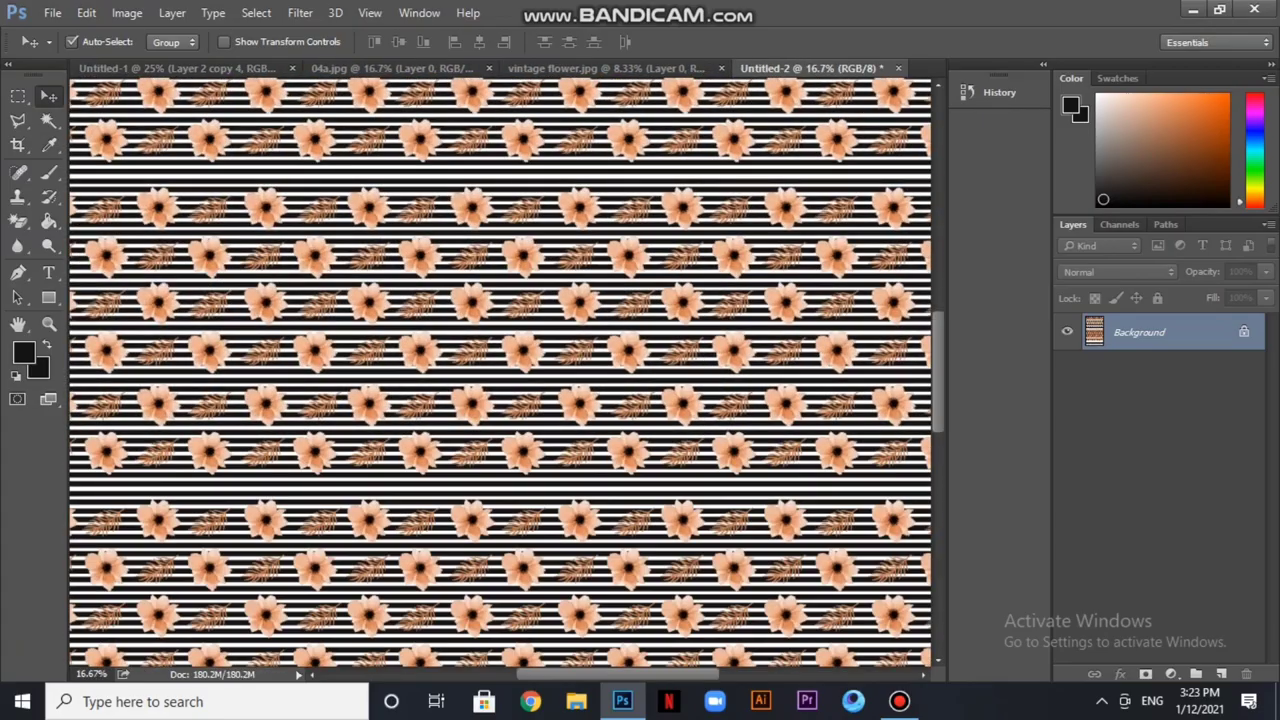
{"action": "key", "text": "ctrl+minus"}
{"action": "key", "text": "ctrl+minus"}
{"action": "key", "text": "ctrl+minus"}
{"action": "key", "text": "ctrl+minus"}
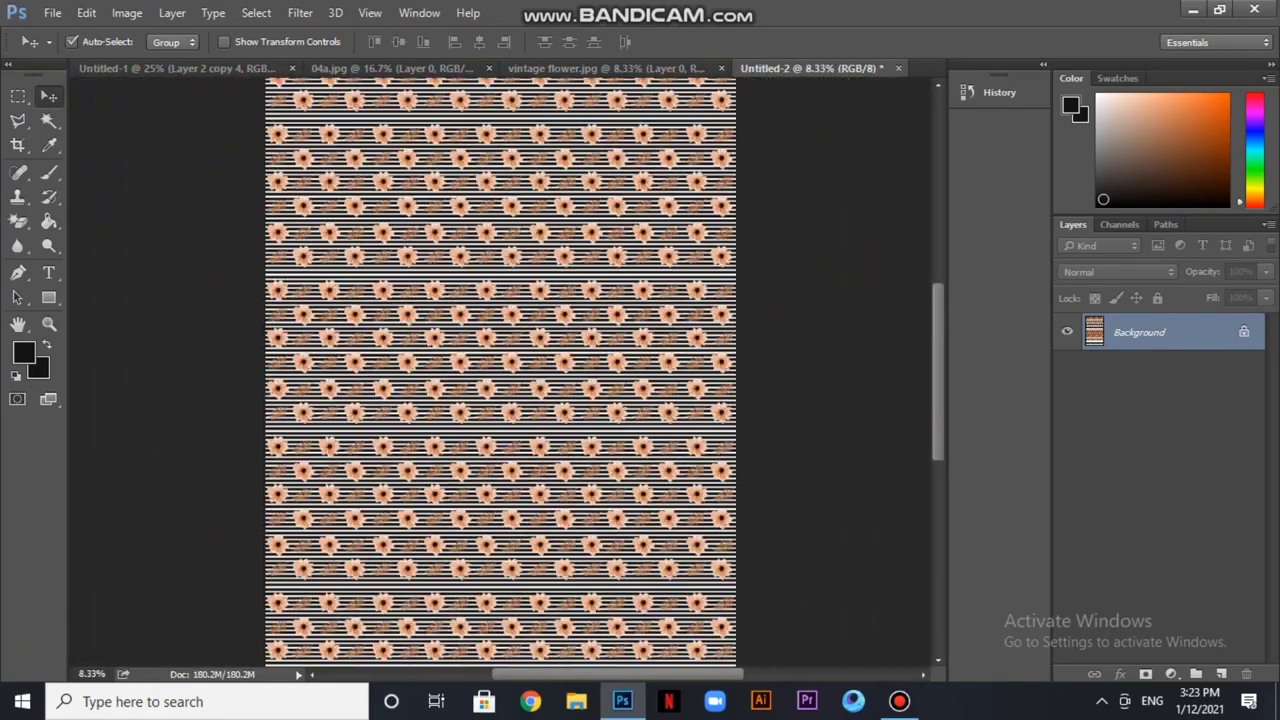